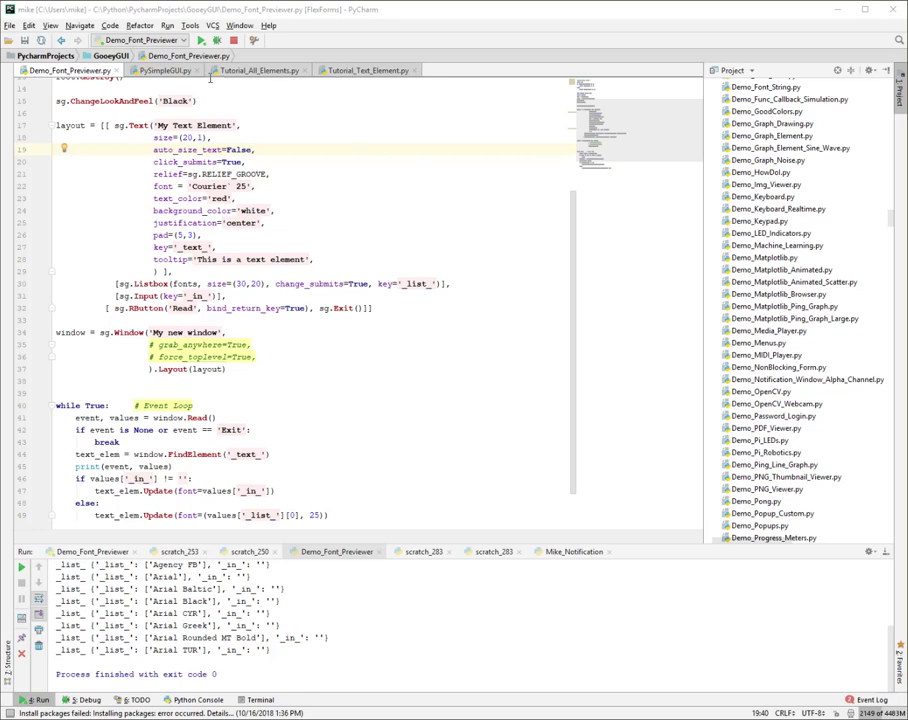
Run the all-elements tutorial, move and close its demo window, then switch to Tutorial_Text_Element.py
click(242, 69)
key(ctrl+shift+F10)
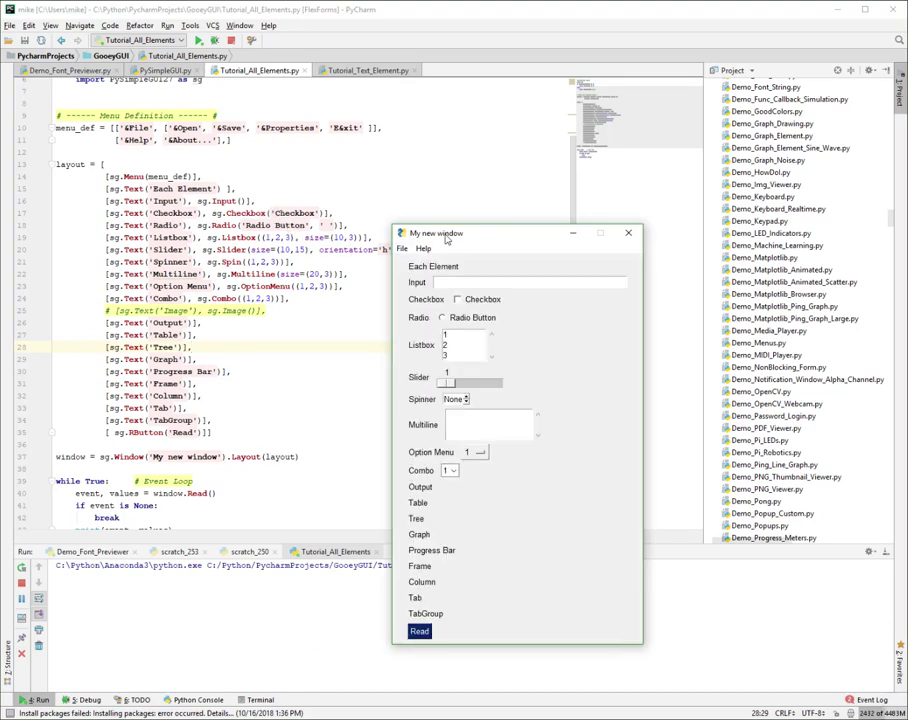
drag(441, 233, 414, 143)
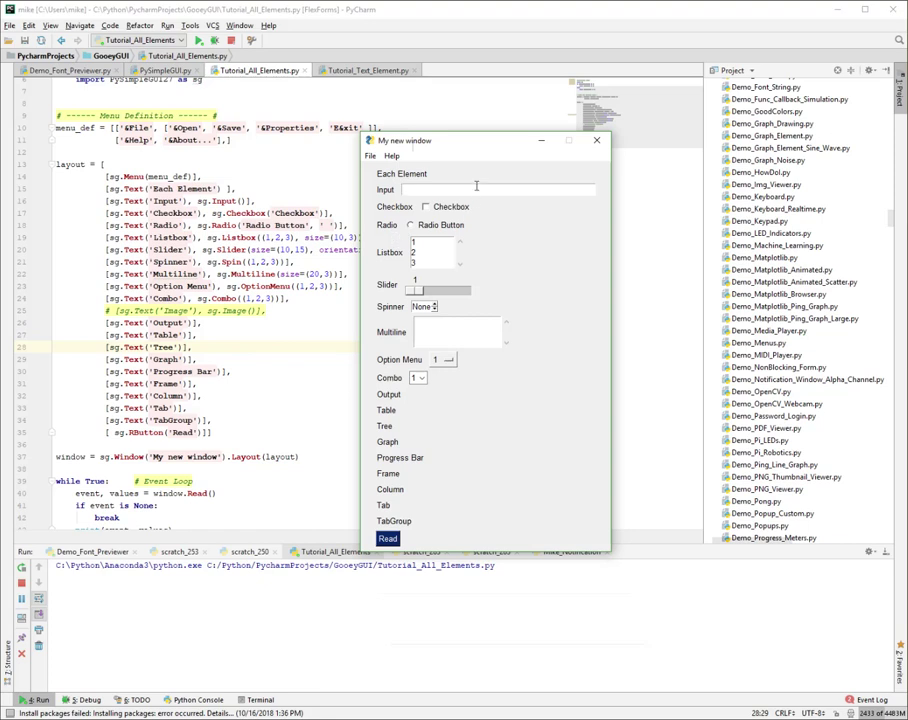
click(598, 141)
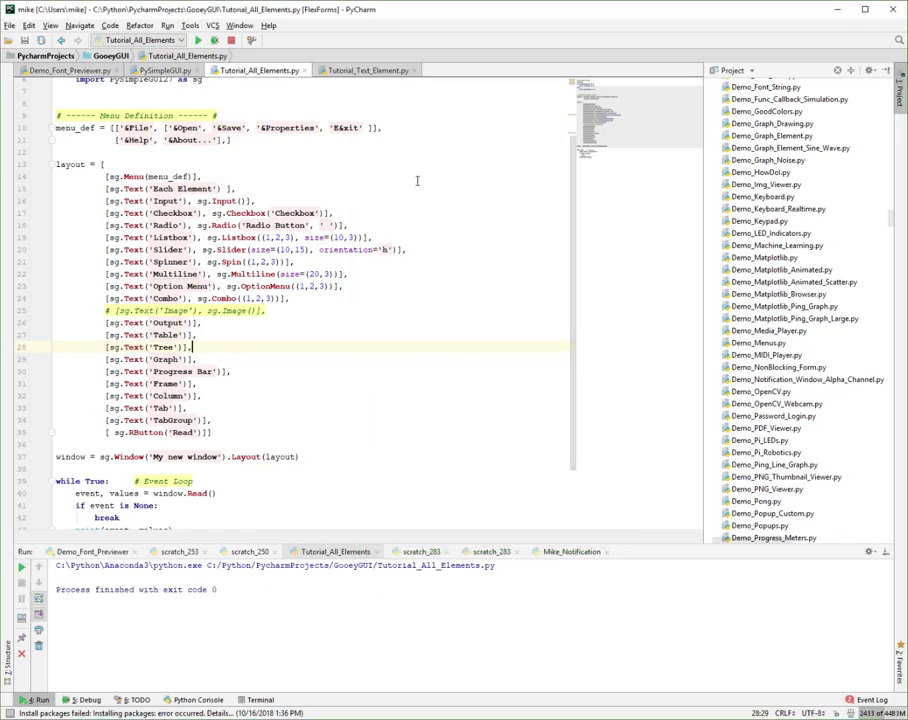
click(345, 71)
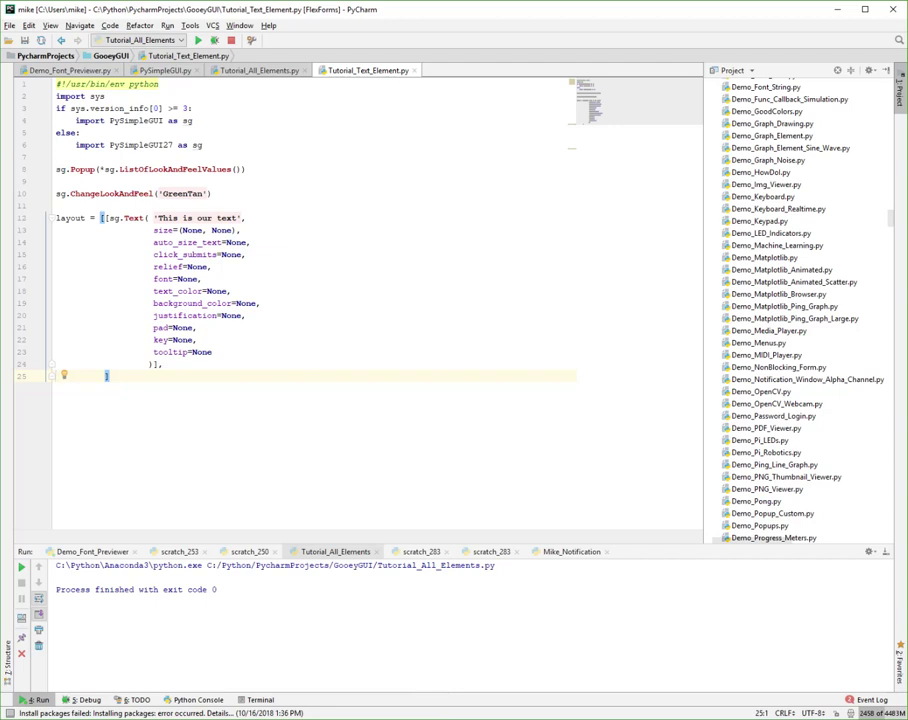
Bring the SlimBrowser window showing the PySimpleGUI Text Element docs to the front
key(alt+Tab)
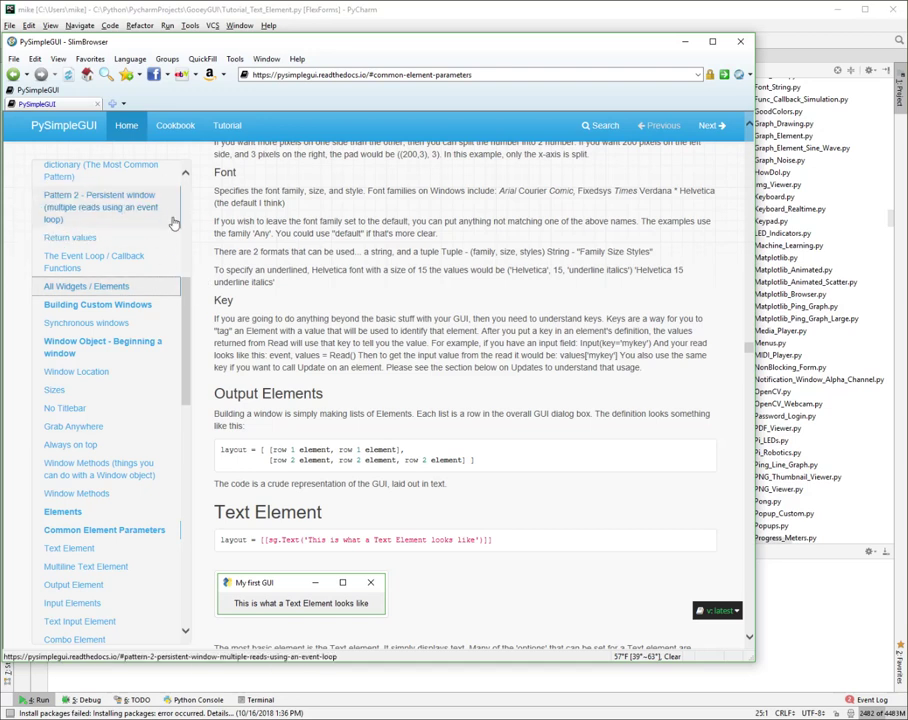
scroll(190, 300, up, 5)
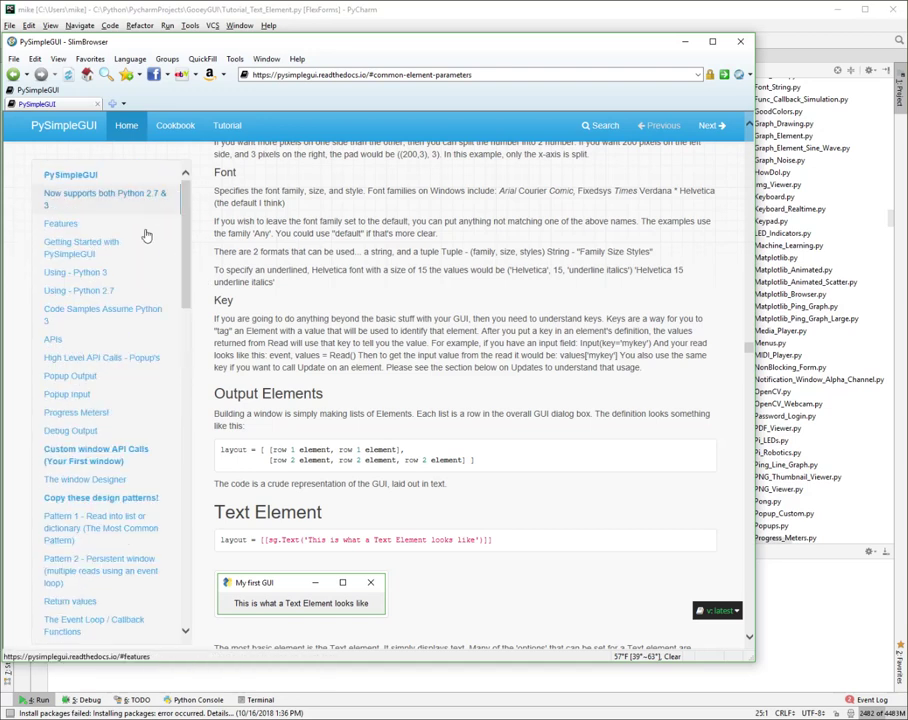
scroll(94, 520, down, 3)
scroll(90, 554, down, 3)
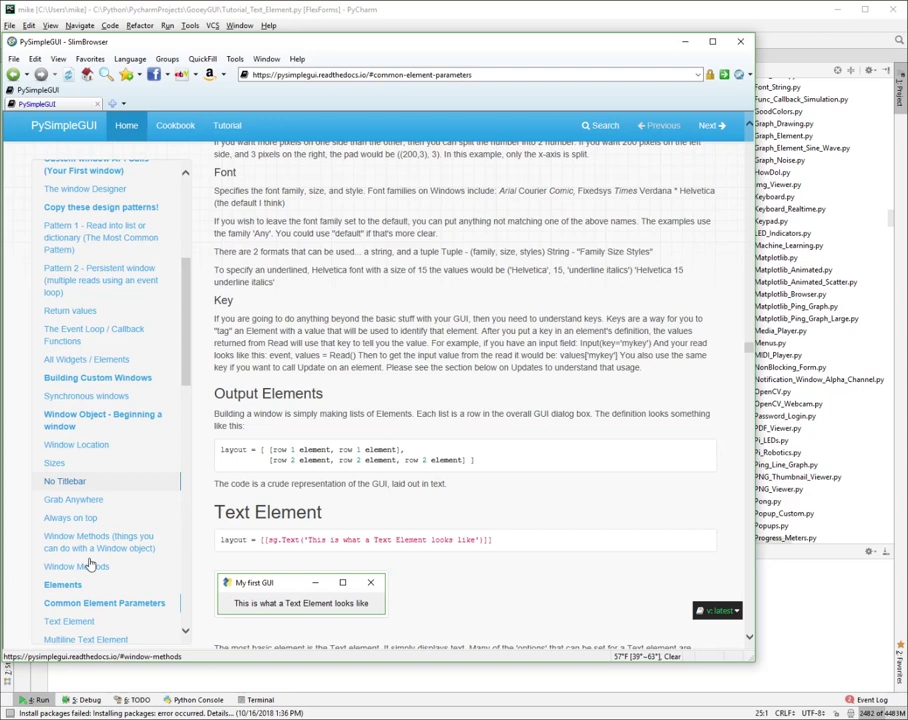
Jump to the Elements section of the PySimpleGUI docs, then minimize the browser
click(83, 589)
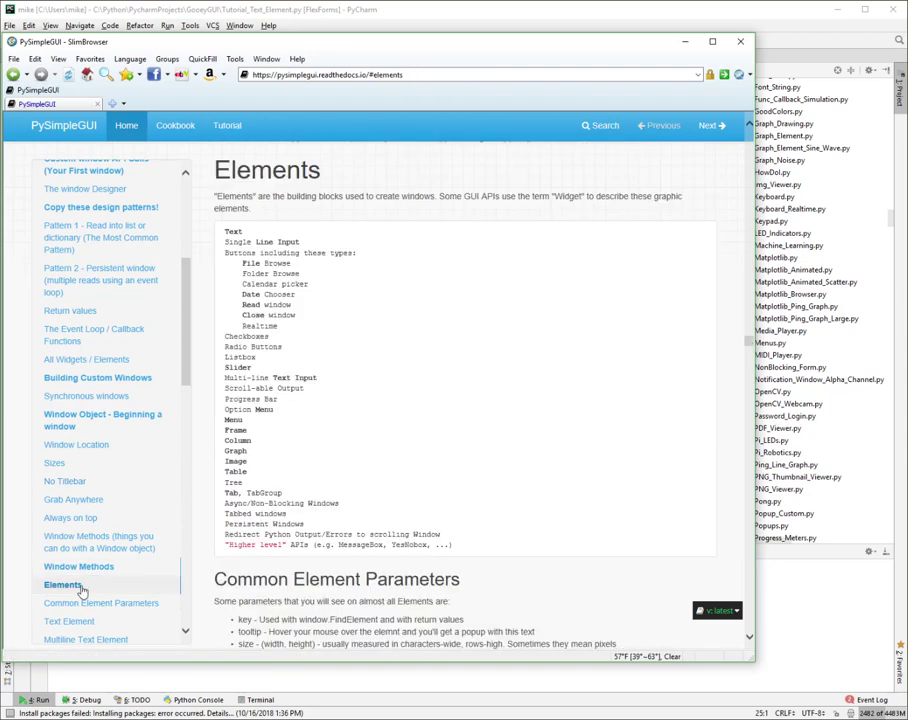
scroll(75, 588, down, 5)
scroll(75, 450, down, 1)
scroll(70, 330, up, 1)
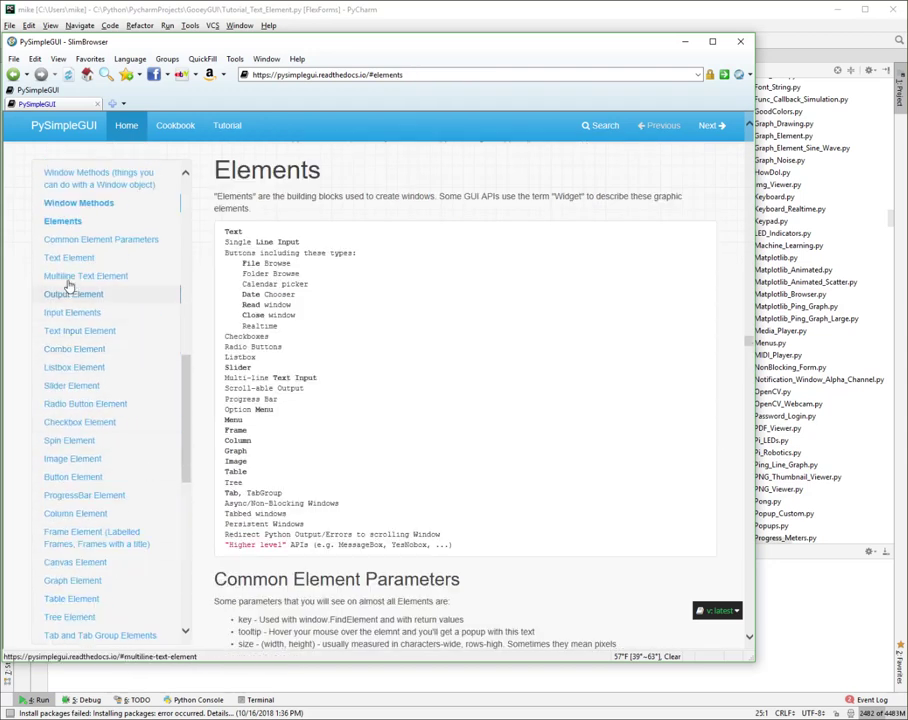
scroll(320, 340, down, 3)
scroll(334, 367, down, 3)
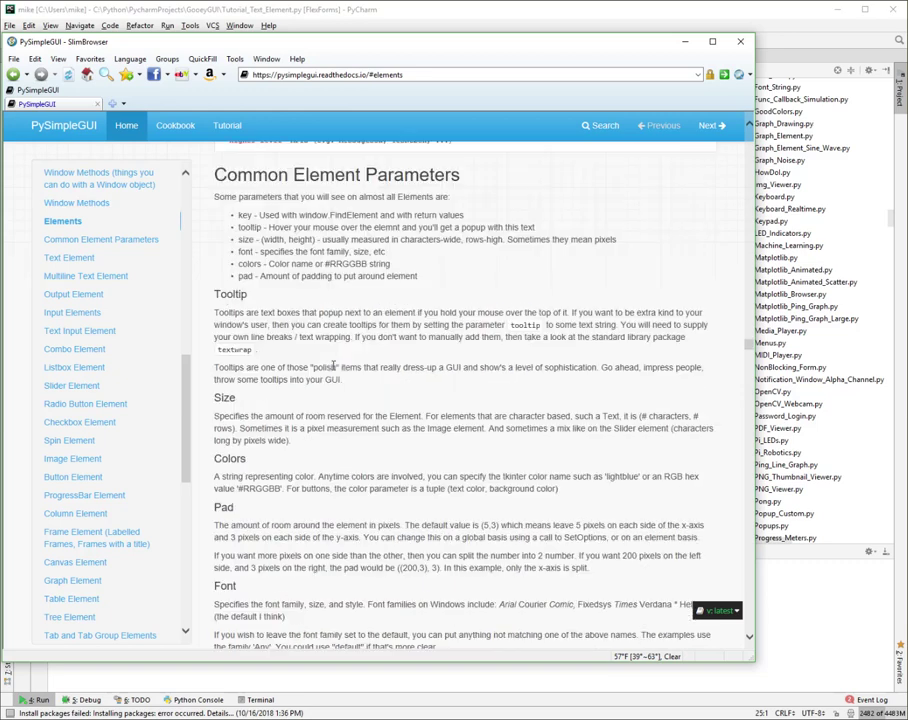
scroll(334, 367, down, 1)
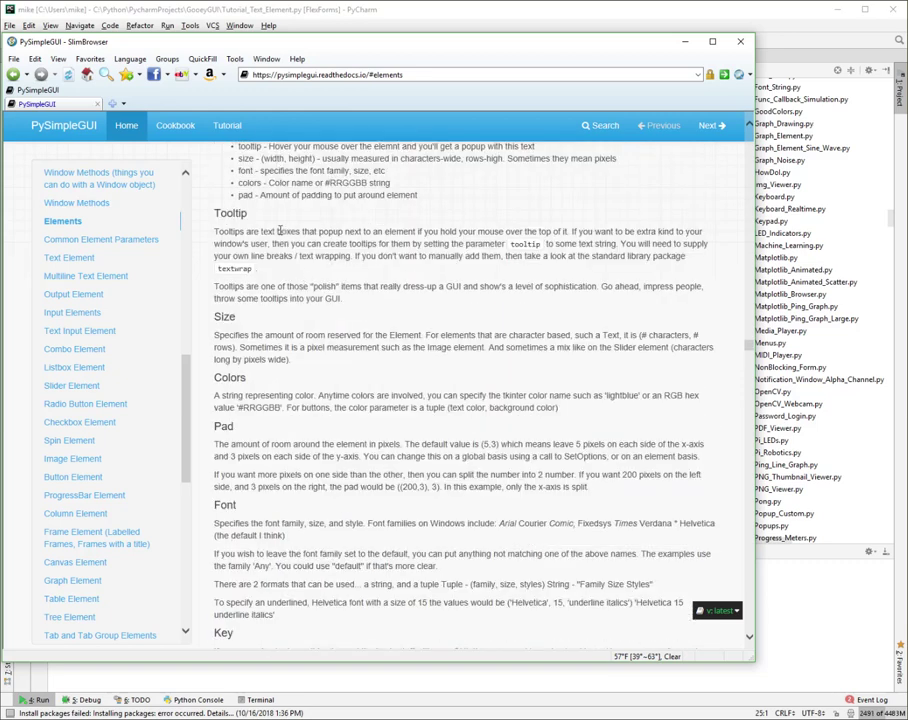
scroll(240, 220, up, 1)
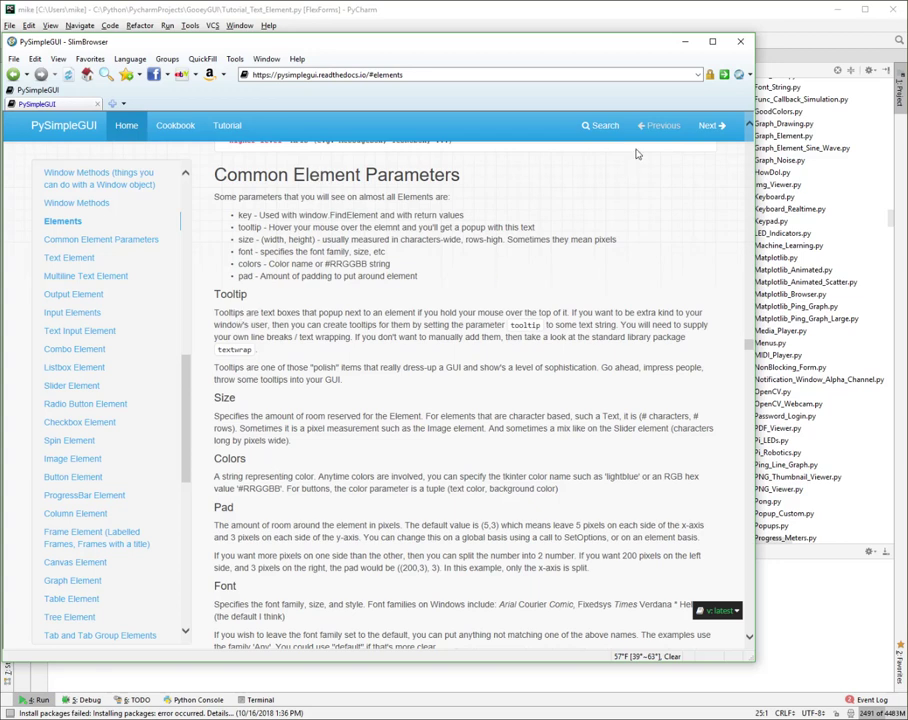
click(684, 42)
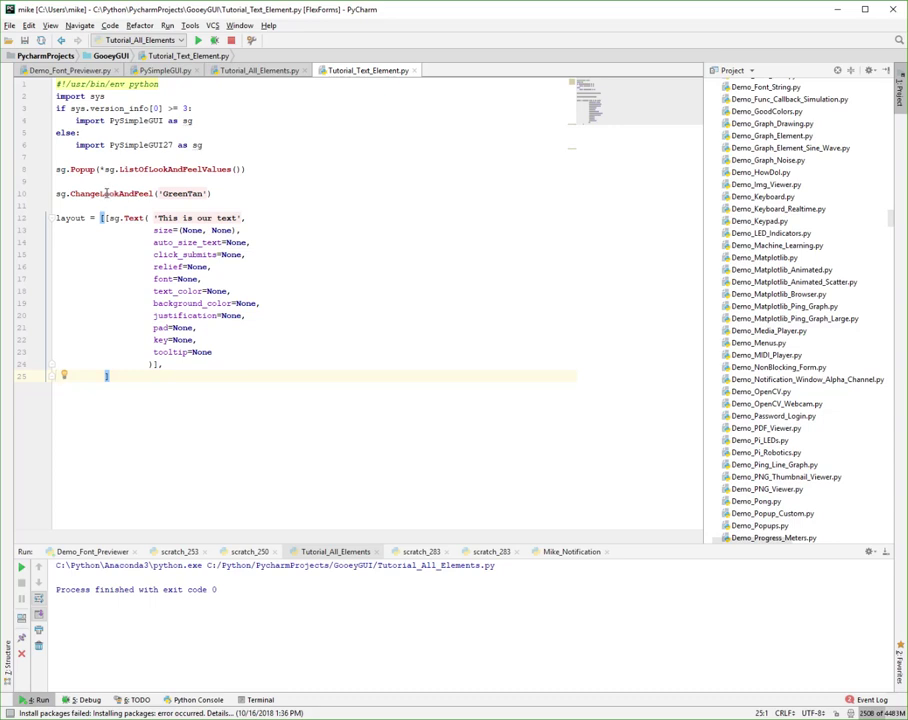
Run Tutorial_Text_Element.py to show the popup of look-and-feel theme names
key(ctrl+shift+F10)
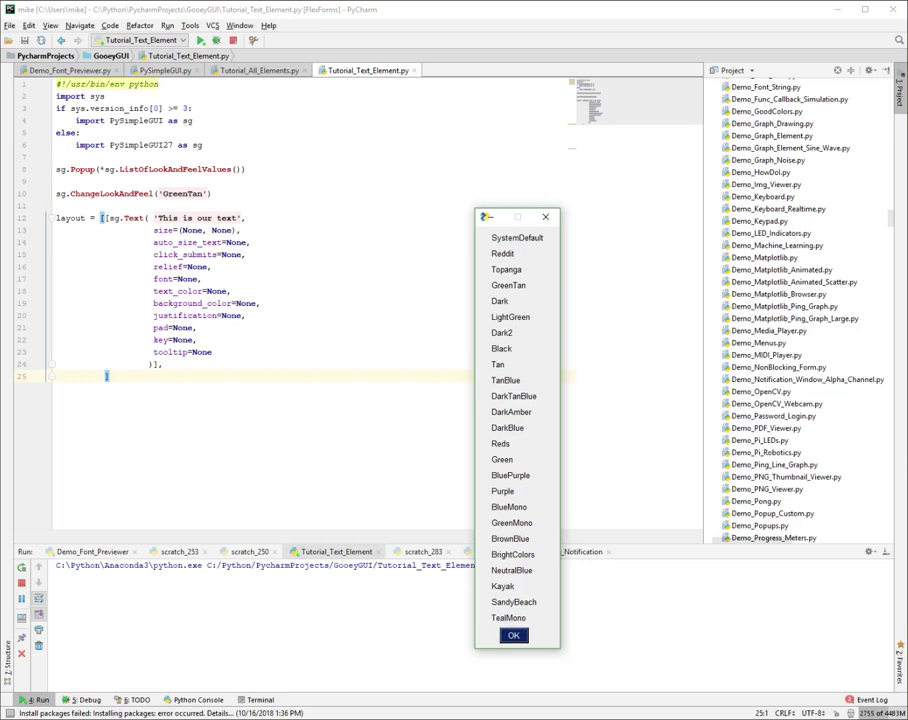
Focus the theme list popup and dismiss it with OK
click(106, 375)
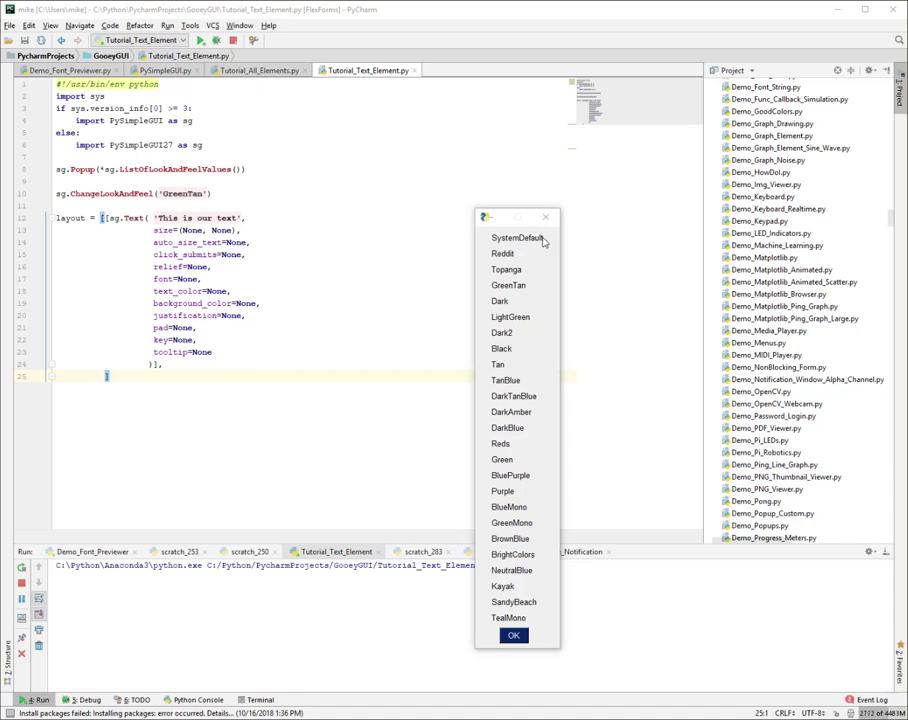
click(545, 603)
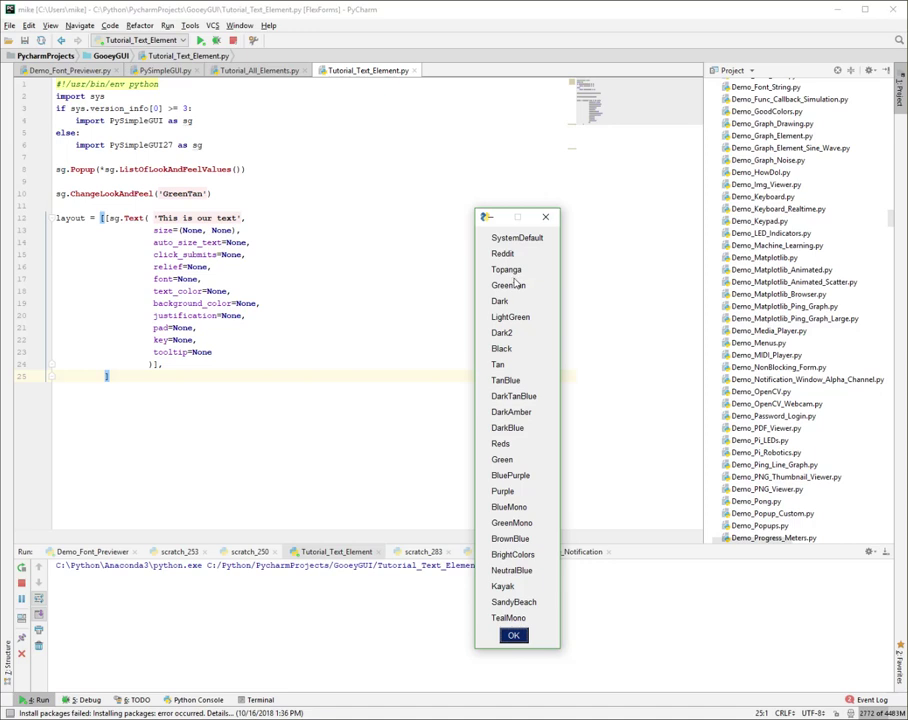
click(517, 637)
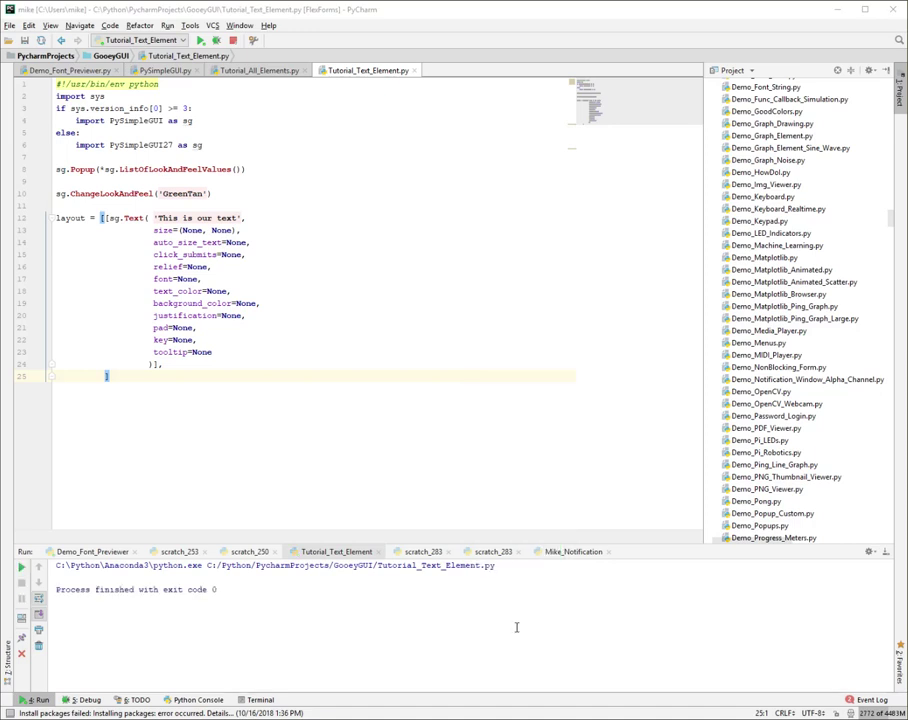
Replace GreenTan with Topanga on line 10 and add blank lines after the layout
double_click(181, 194)
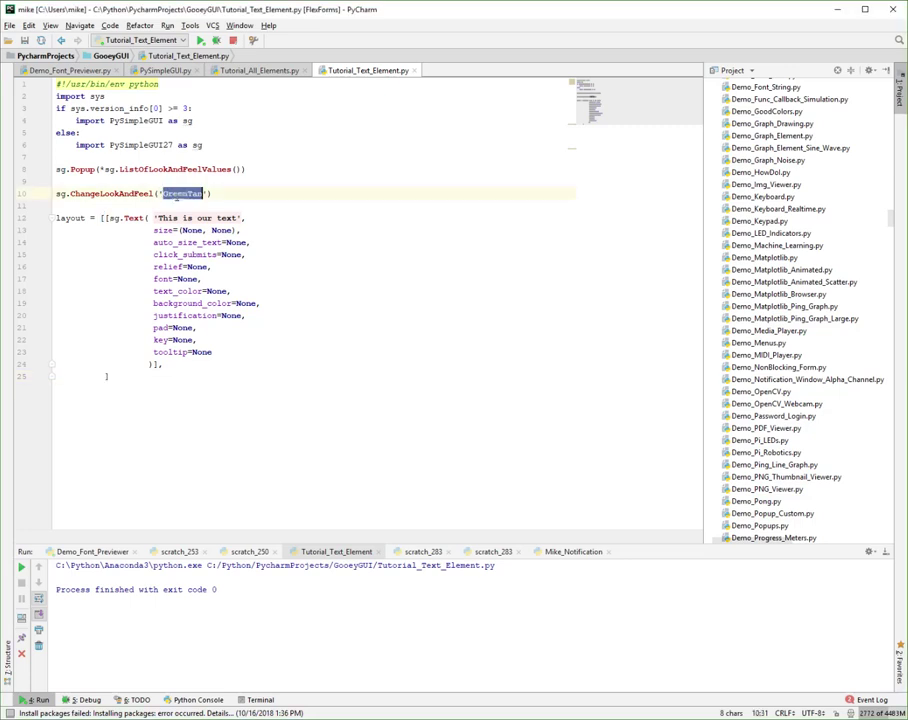
text(Topa)
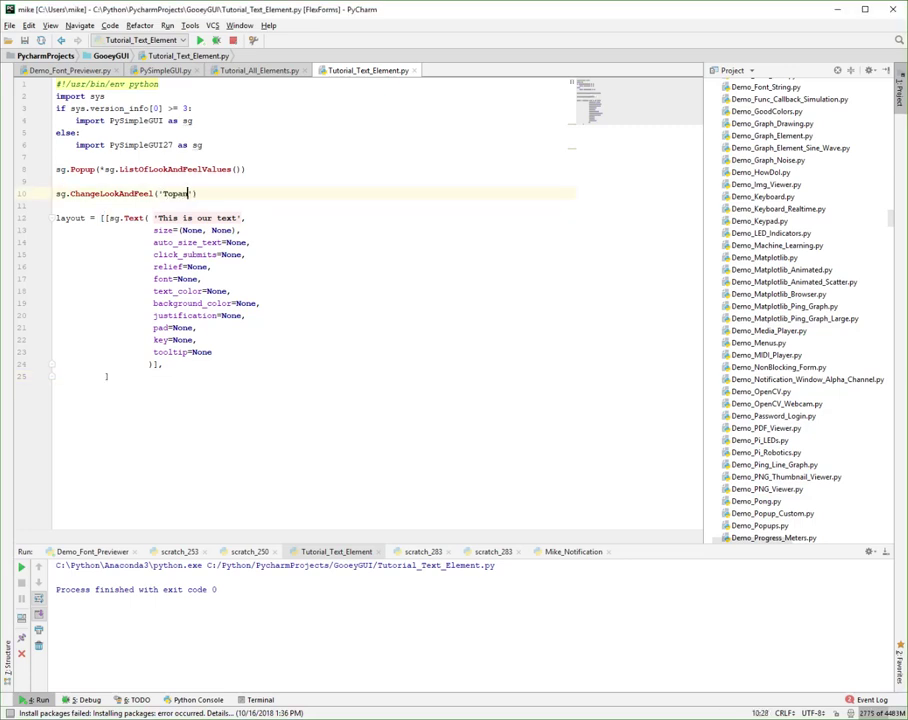
text(nda)
key(BackSpace)
key(BackSpace)
text(ga)
click(108, 376)
key(Return)
key(Return)
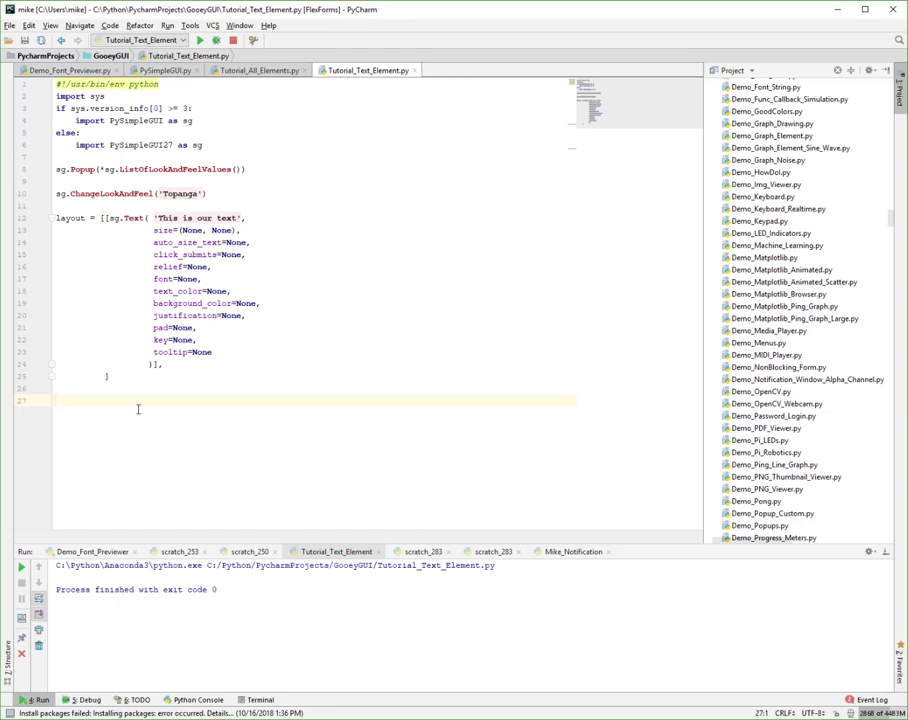
text(w)
text( wdin)
Write '# window' and '# Read' comments on separate lines below the layout
key(BackSpace)
key(BackSpace)
key(BackSpace)
text(ind)
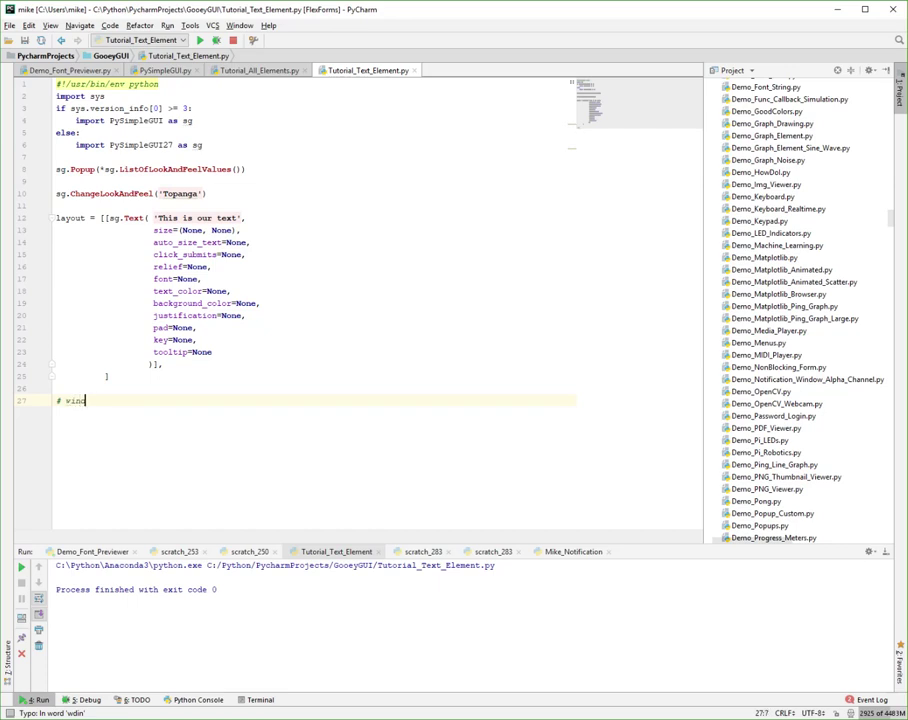
text(ow)
key(Return)
key(Return)
text(#)
key(Return)
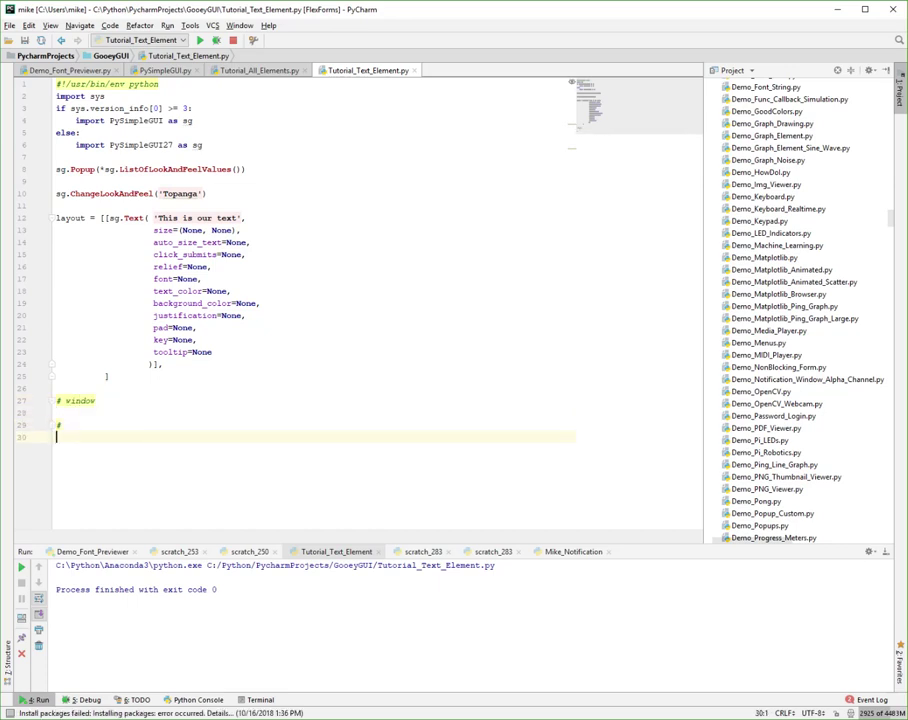
key(Up)
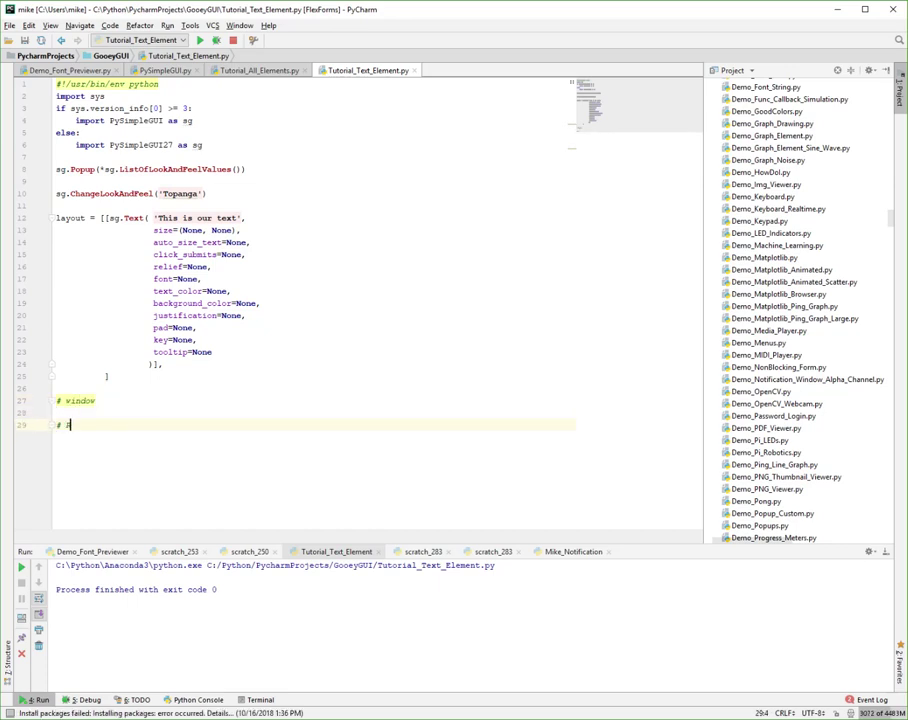
text(Read)
key(Return)
key(Up)
key(Up)
key(Up)
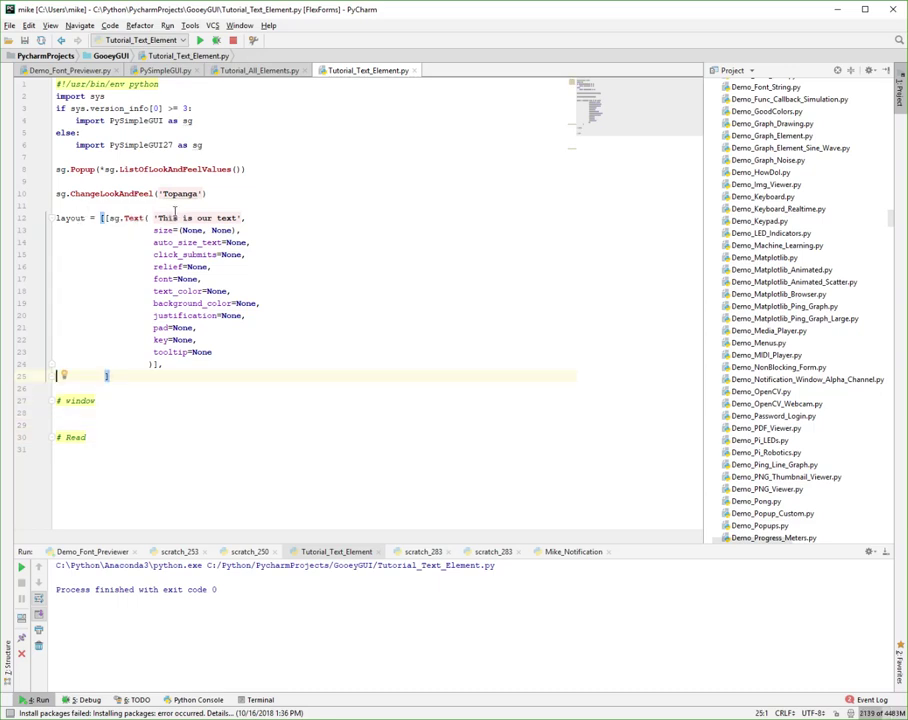
click(177, 217)
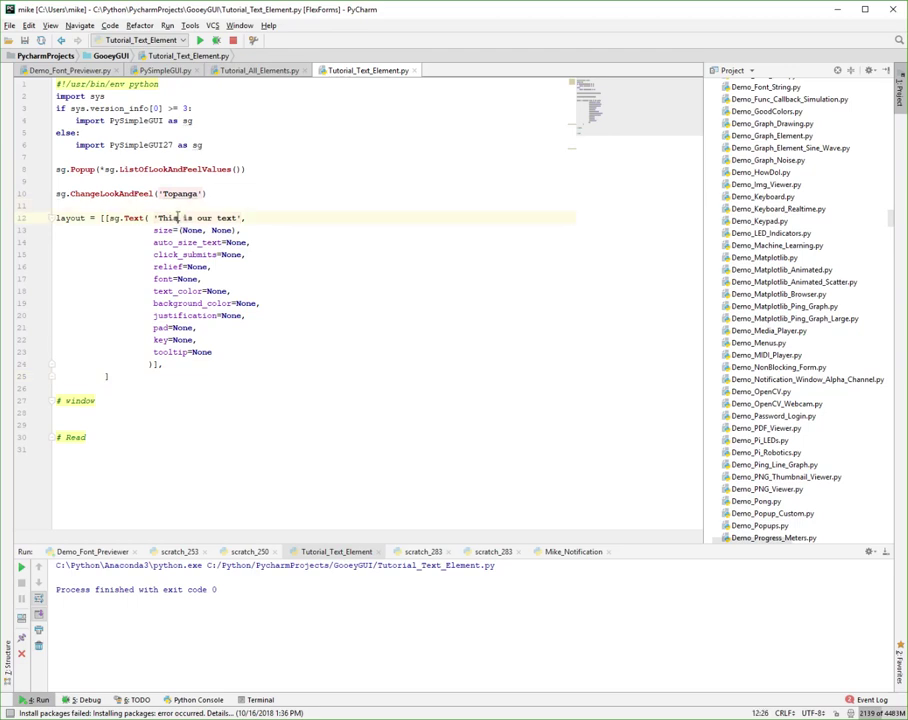
click(173, 230)
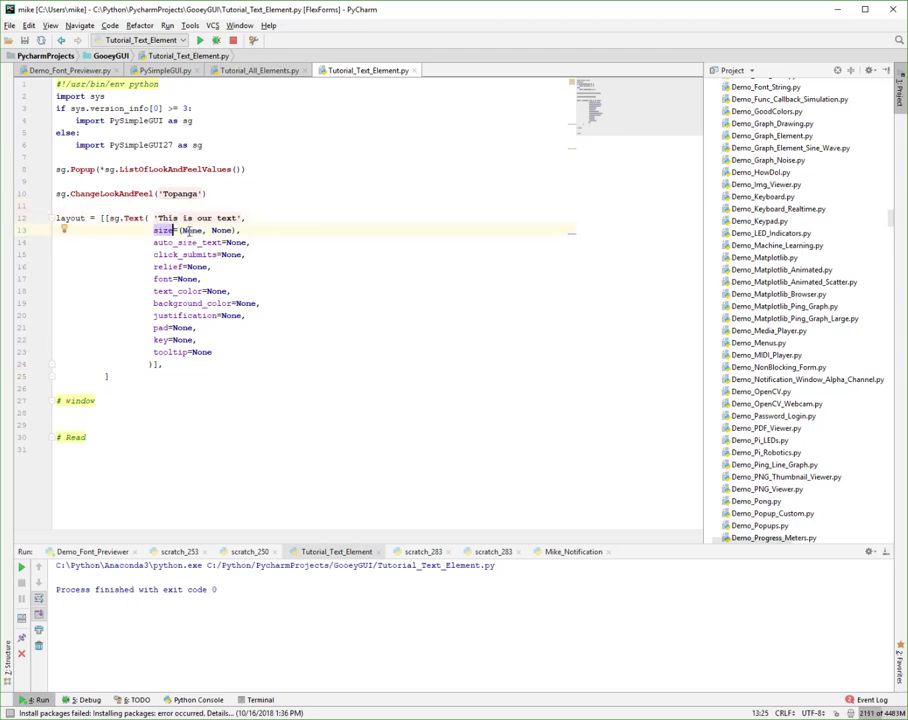
click(188, 230)
click(197, 254)
double_click(197, 254)
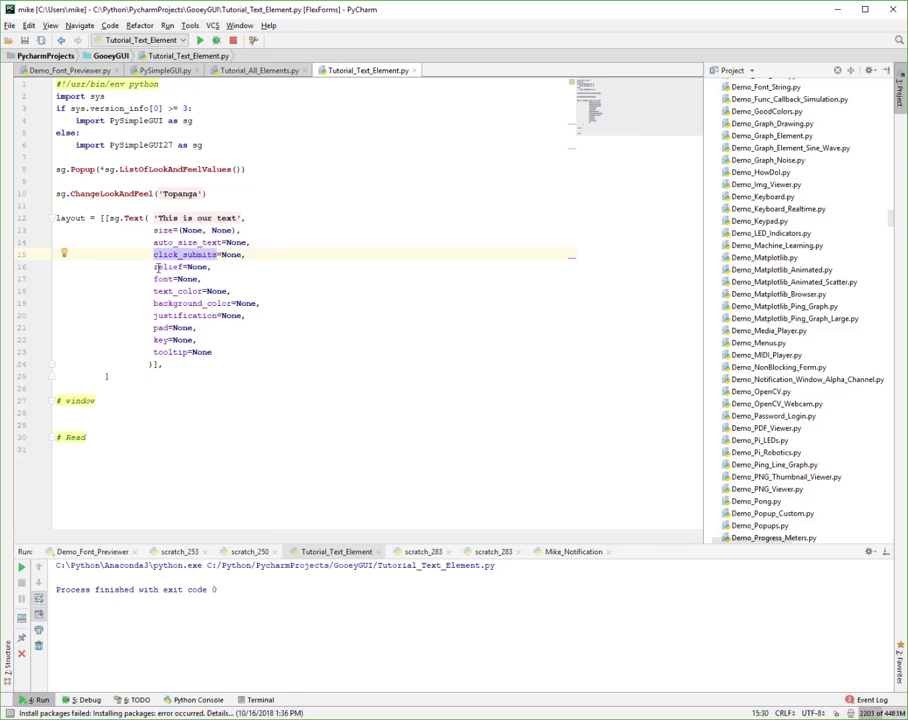
Replace the Text element's relief value None with sg.RELIEF_RAISED from autocomplete
double_click(197, 267)
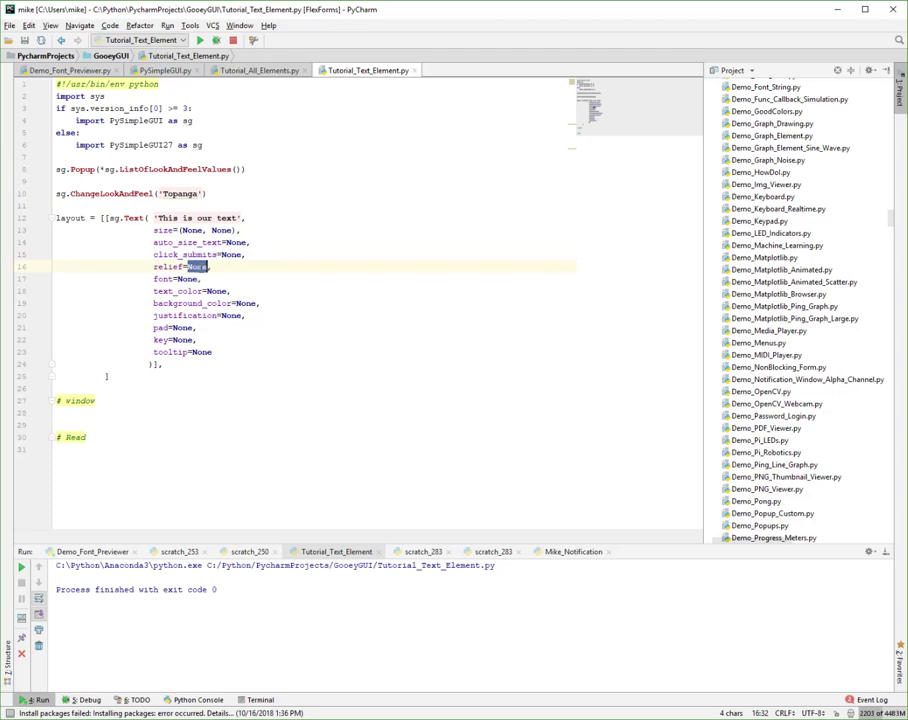
text(sg.RE)
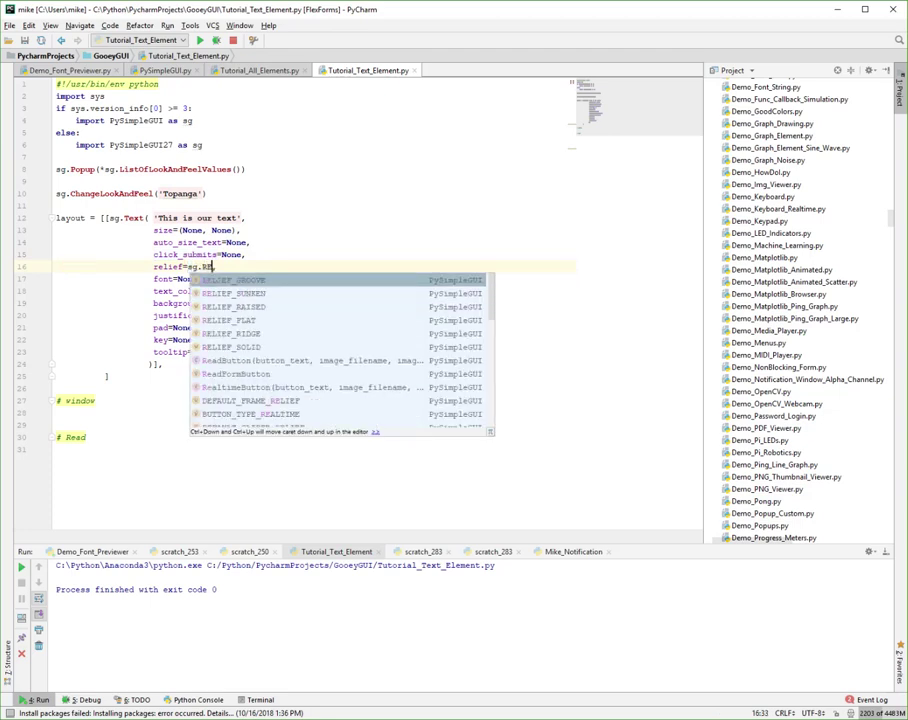
text(L)
key(Down)
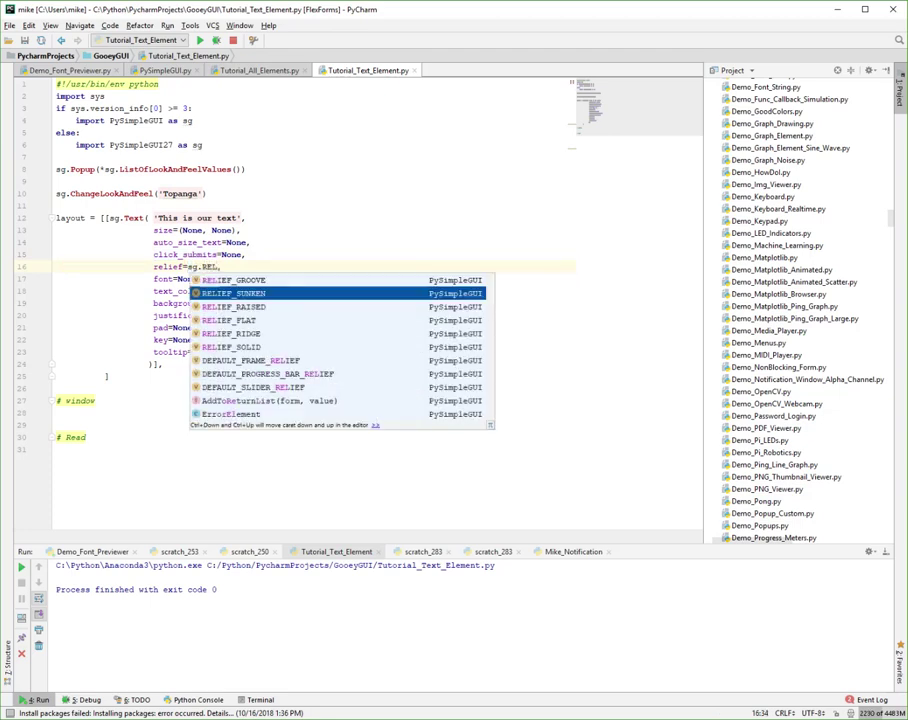
key(Down)
key(Down)
key(Up)
key(Return)
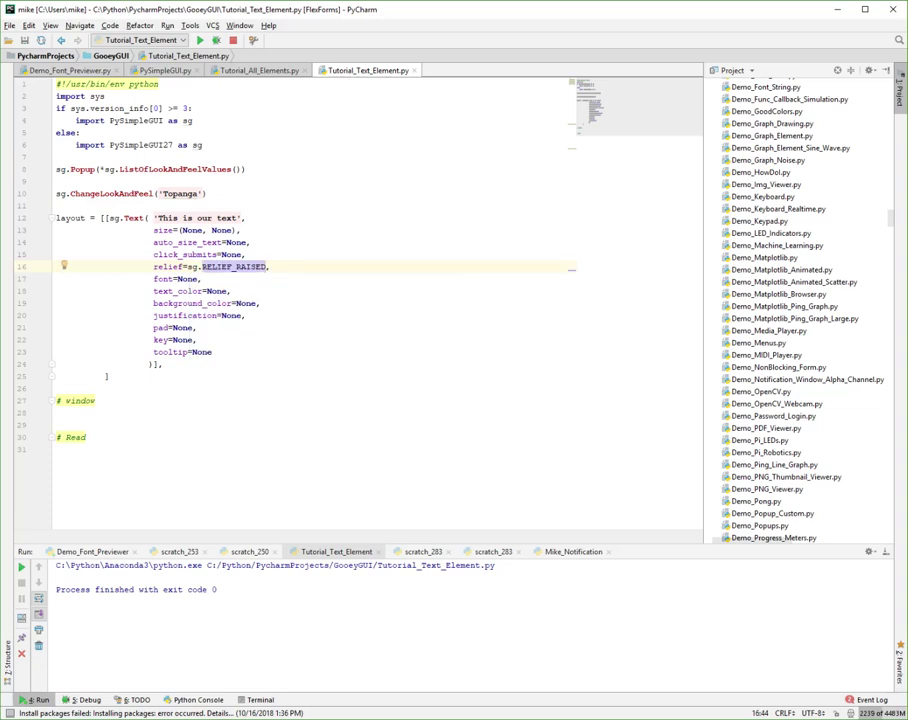
key(Down)
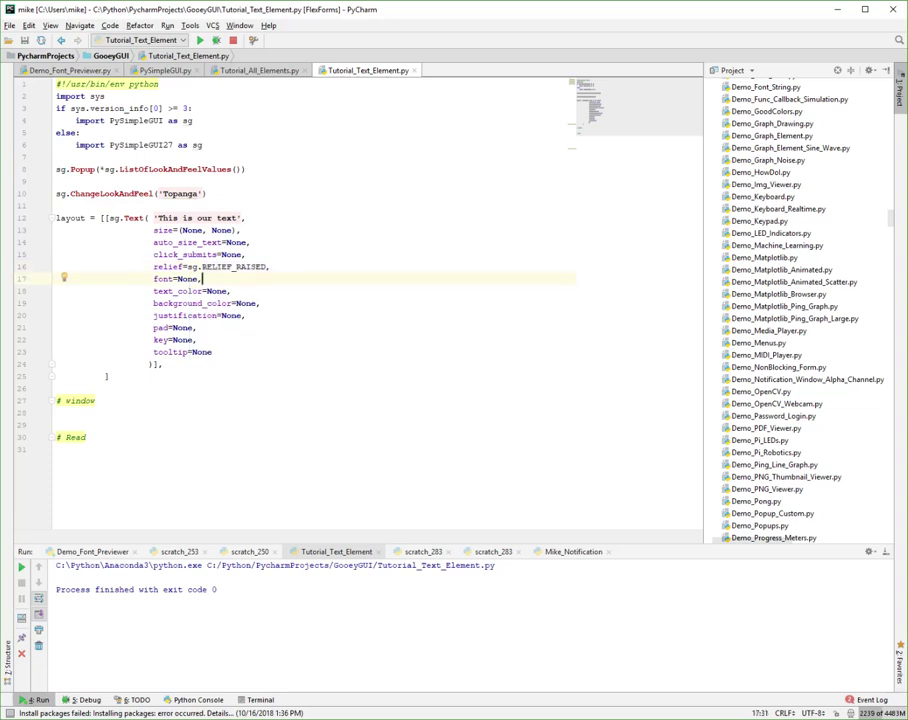
key(Left)
Delete the font parameter's None value to start entering 'Courier 20'
key(BackSpace)
key(BackSpace)
key(BackSpace)
key(BackSpace)
key(BackSpace)
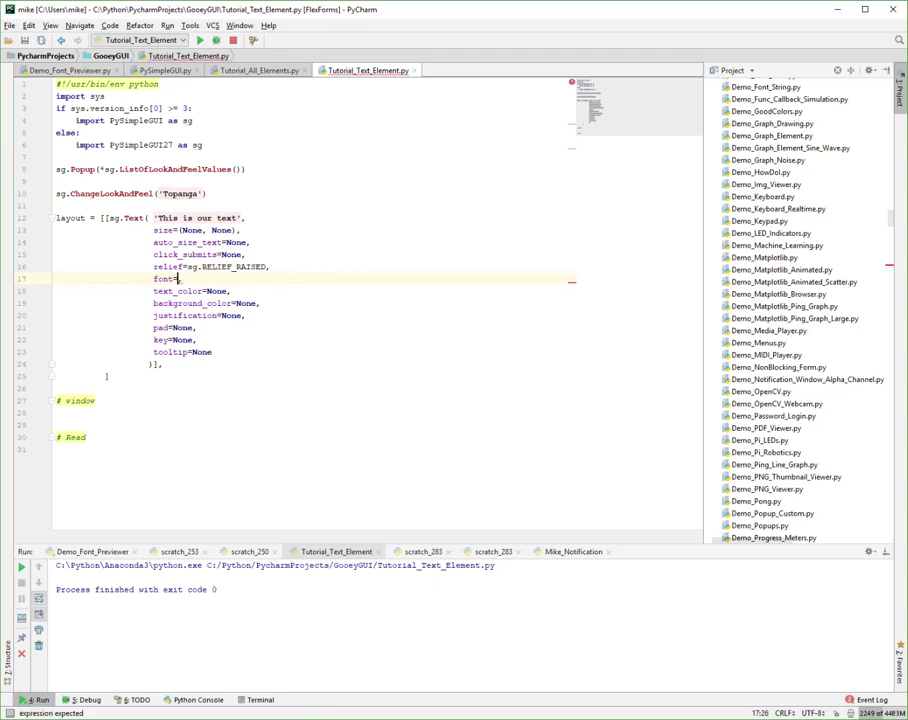
text('Cour)
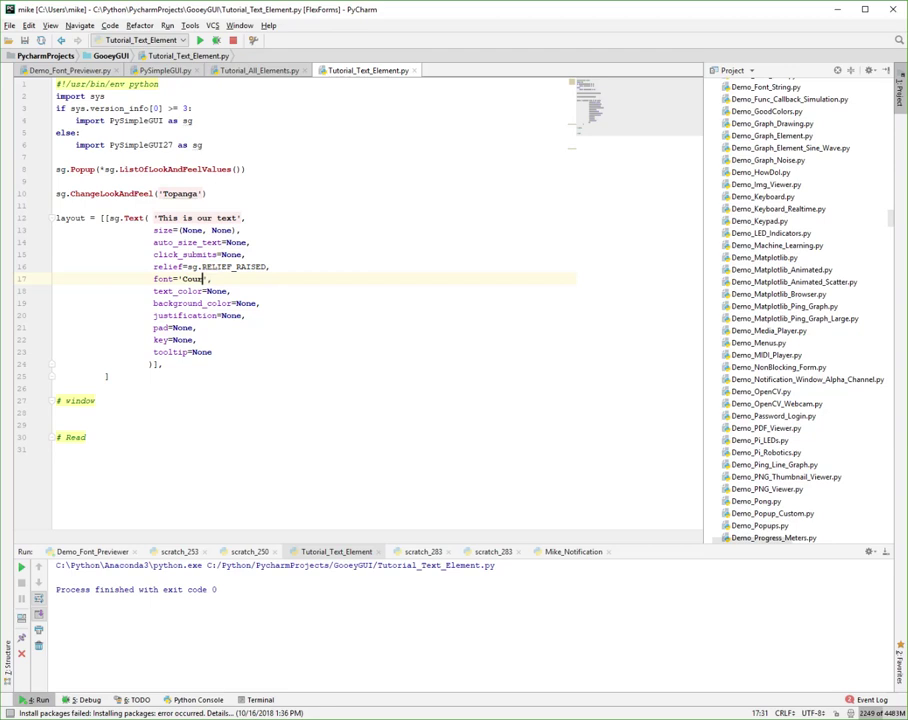
text(ier )
text(20)
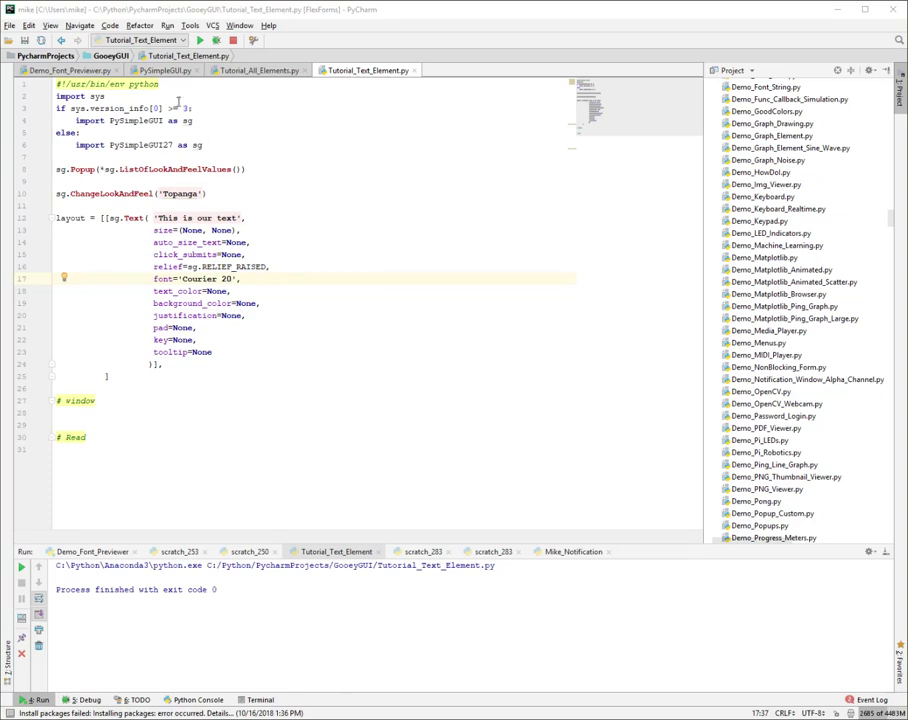
Run Demo_Font_Previewer and preview Microsoft Sans Serif, YaHei Light, YaHei UI Light, Onyx, Nirmala UI Semilight
click(75, 70)
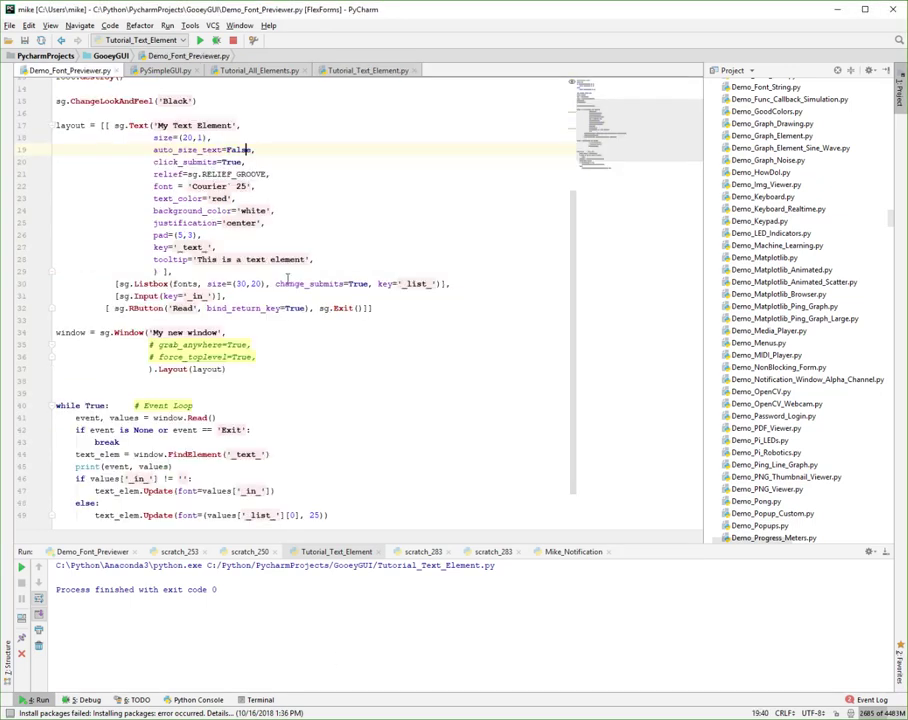
key(ctrl+shift+F10)
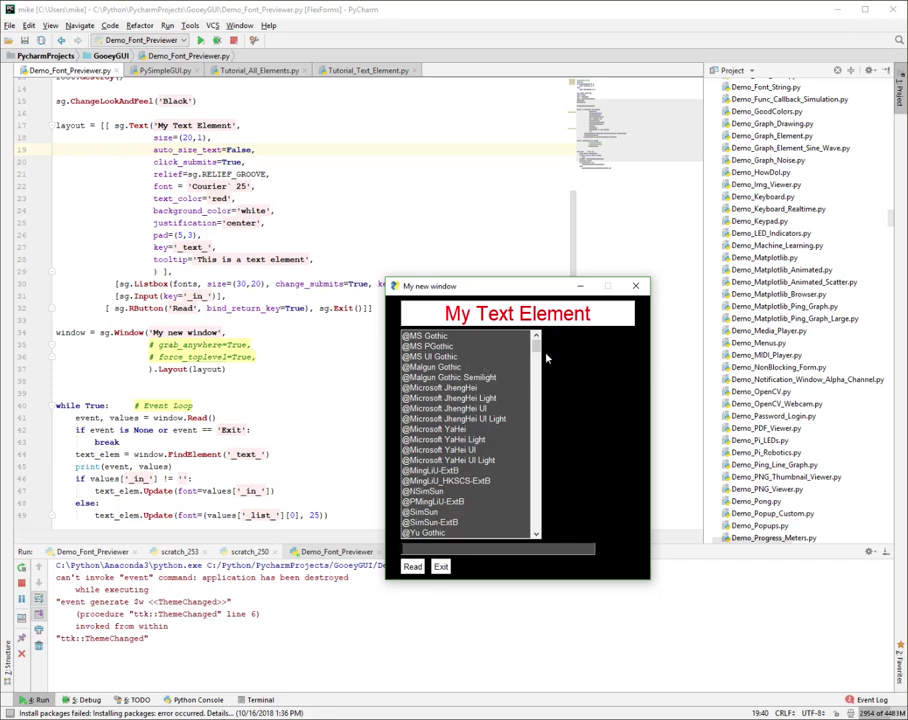
drag(537, 345, 535, 458)
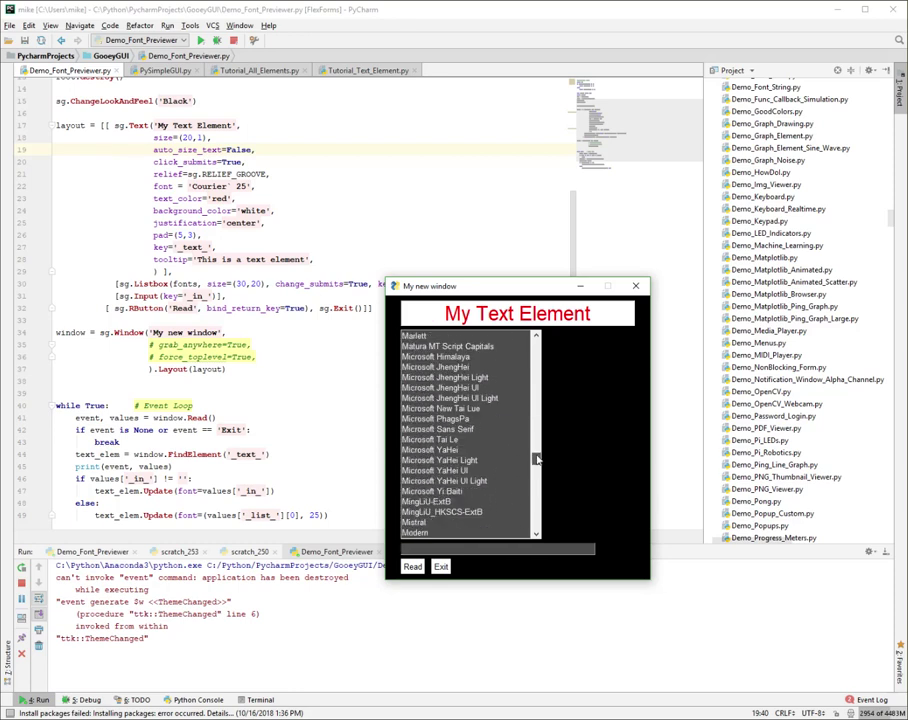
click(437, 429)
click(422, 461)
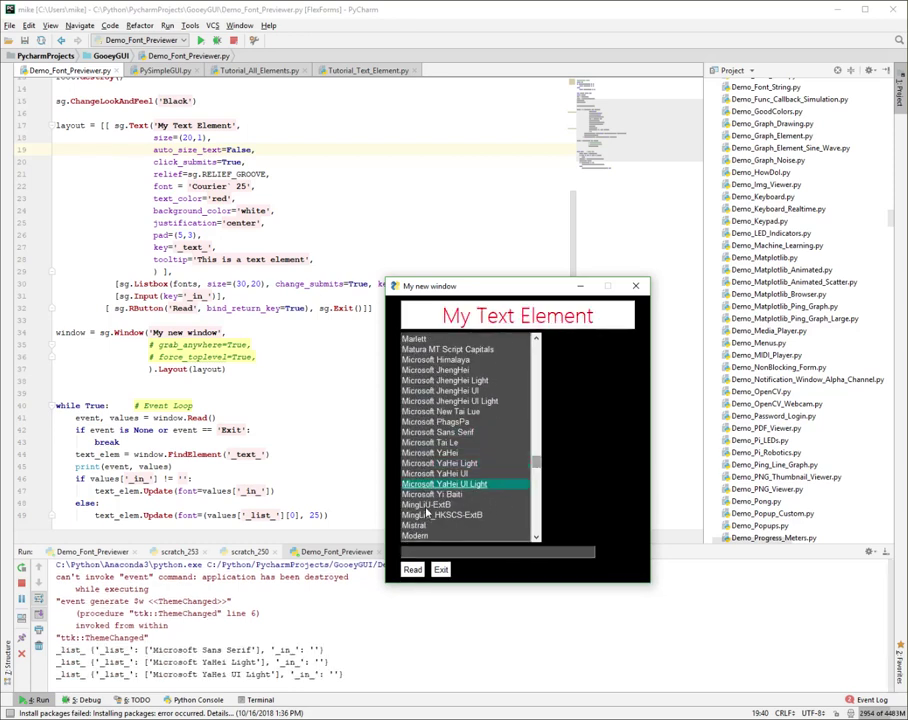
scroll(425, 470, down, 1)
click(425, 453)
scroll(410, 458, down, 4)
click(414, 457)
click(420, 426)
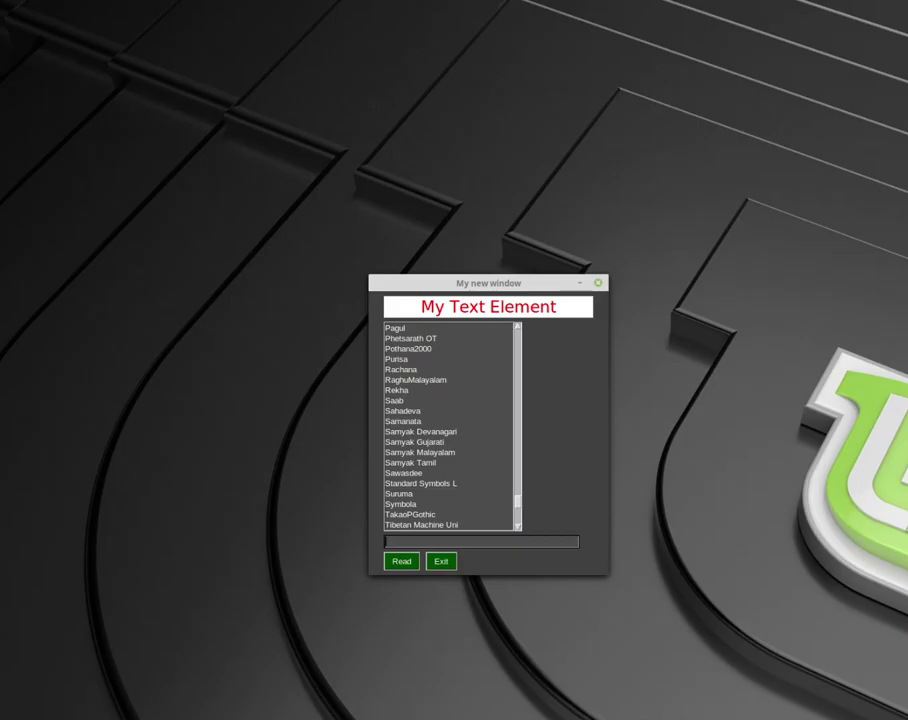
text(a)
Clear the stray input character and preview URW Chancery L, URW Palladio L and Ubuntu Mono
key(BackSpace)
scroll(510, 470, down, 4)
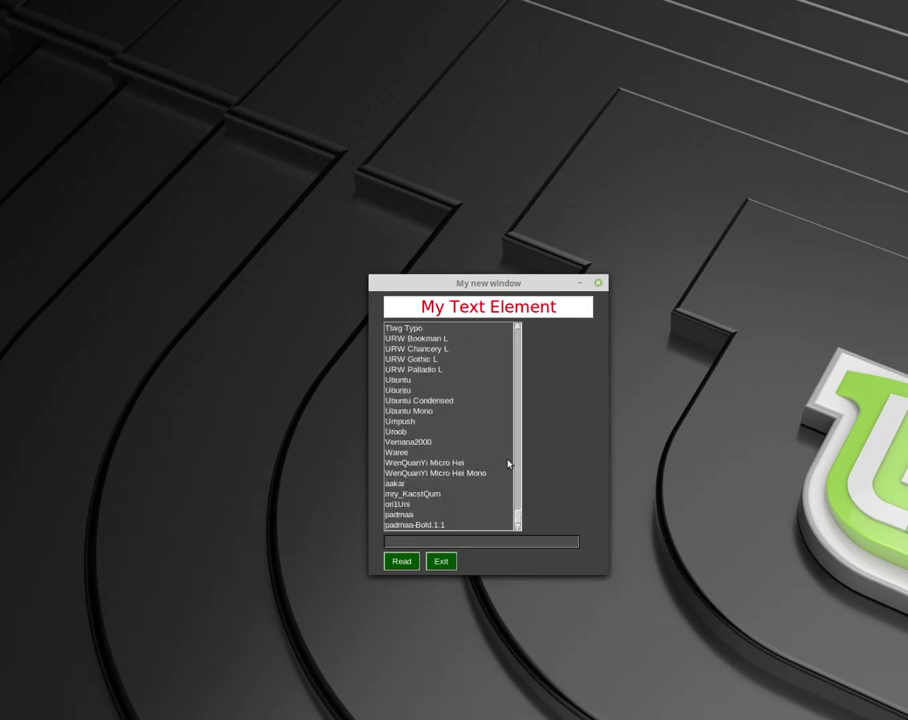
click(430, 356)
click(405, 376)
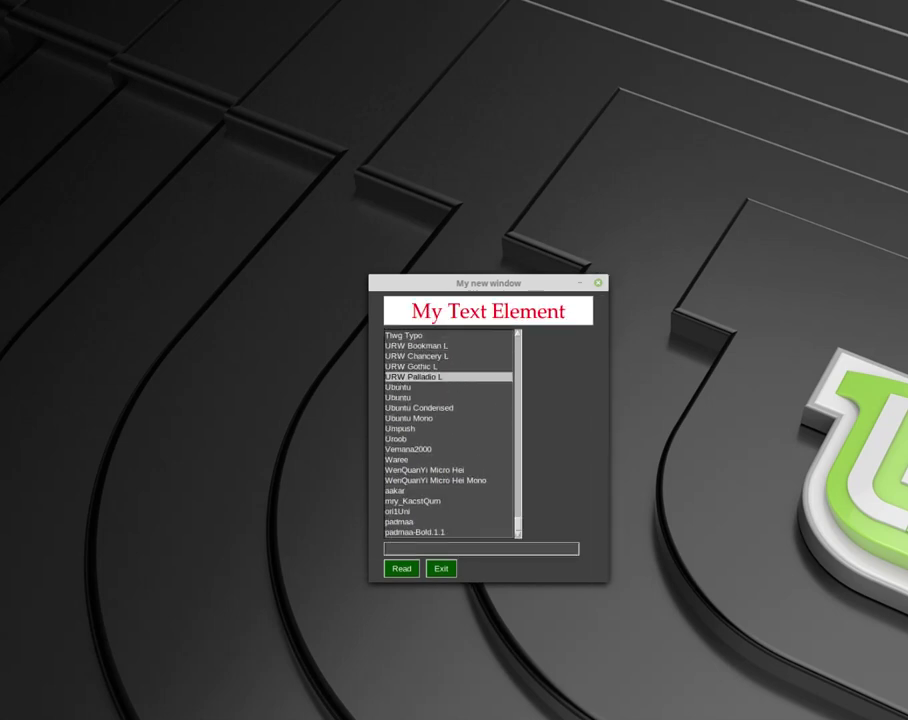
click(405, 418)
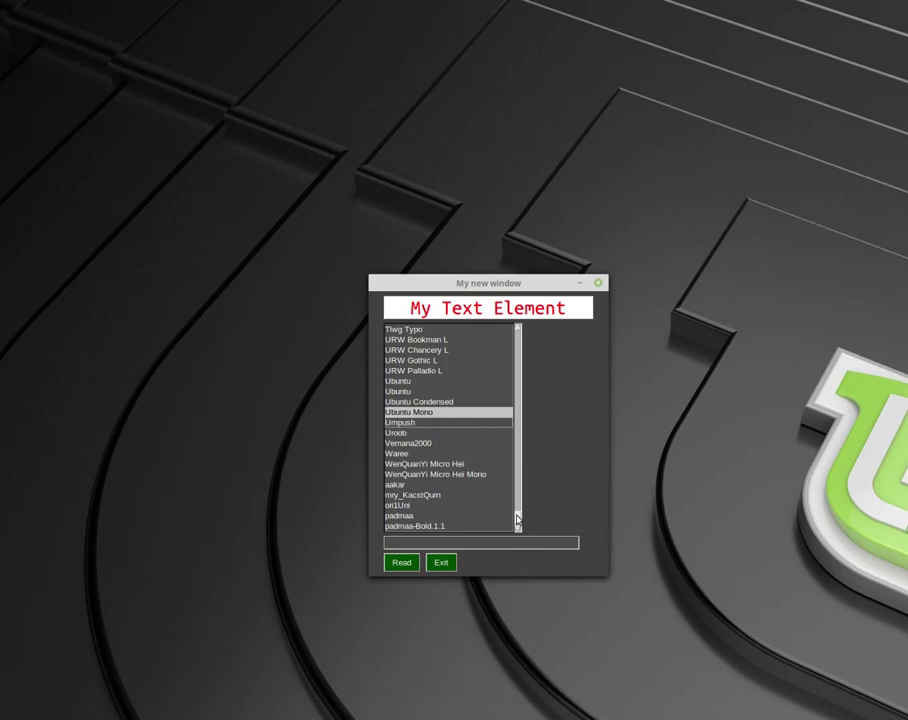
drag(519, 520, 496, 342)
scroll(494, 360, down, 10)
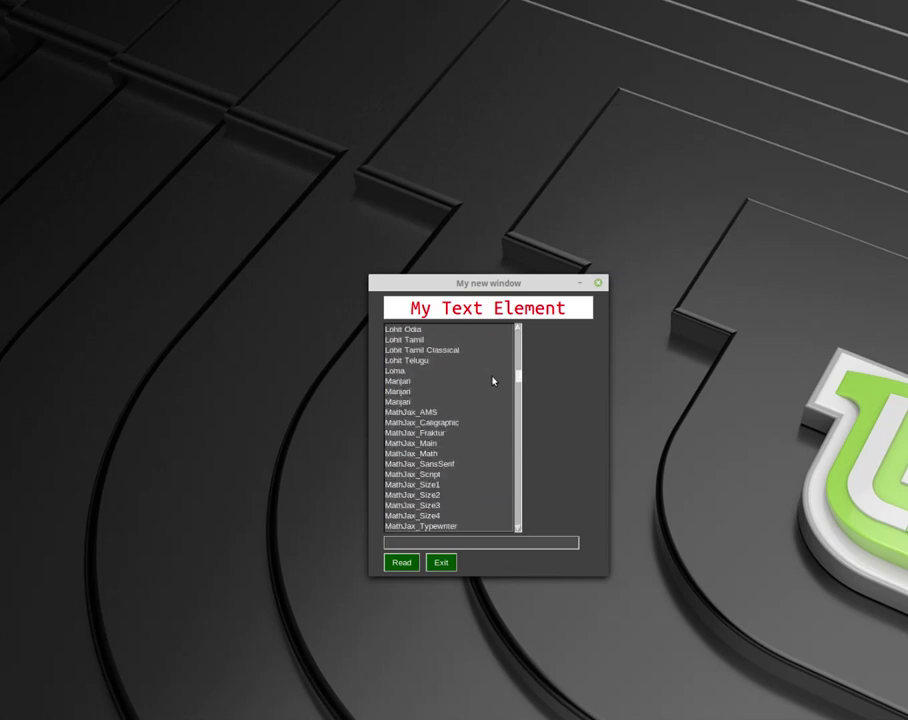
scroll(488, 390, down, 10)
Preview the Noto Sans fonts: Arabic, Armenian, Batak, Bengali UI, Buhid, Cherokee, Carian, CJK SC
click(415, 386)
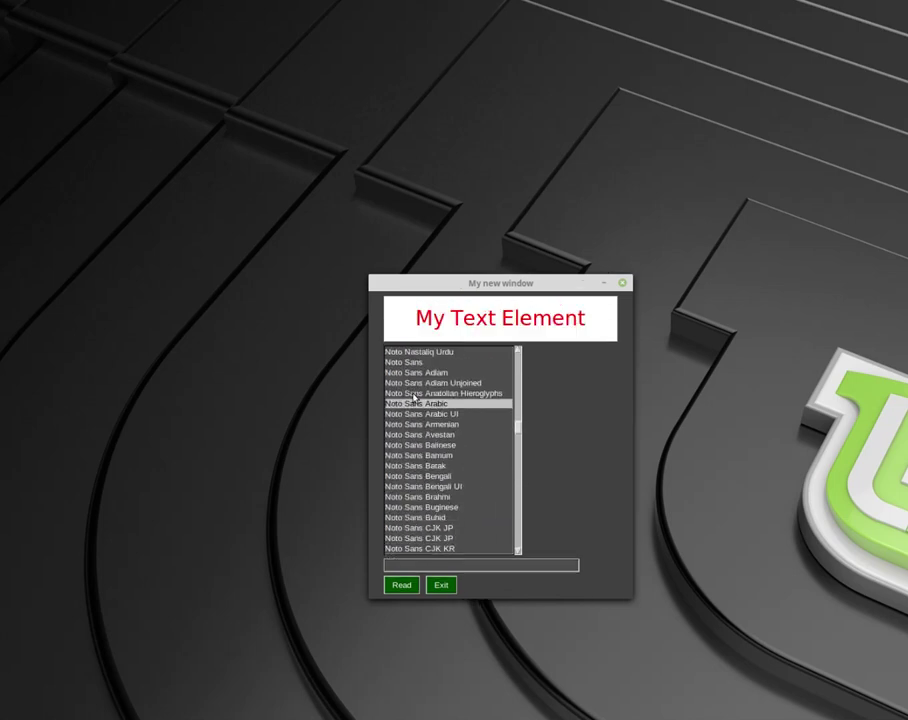
click(413, 421)
click(410, 450)
click(409, 472)
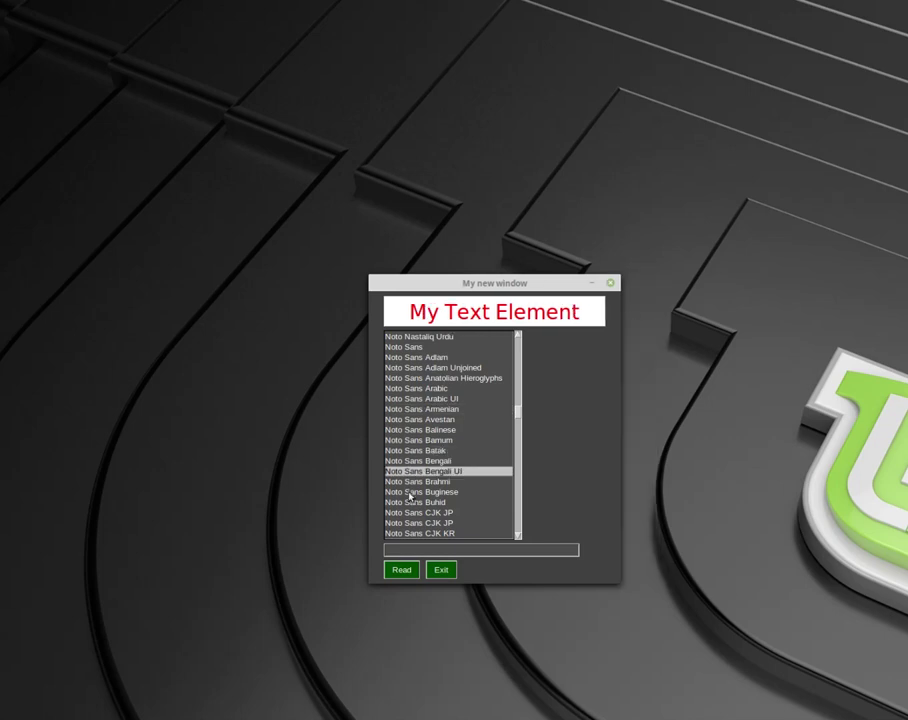
click(410, 502)
scroll(411, 508, down, 2)
scroll(410, 500, down, 1)
click(407, 482)
click(410, 450)
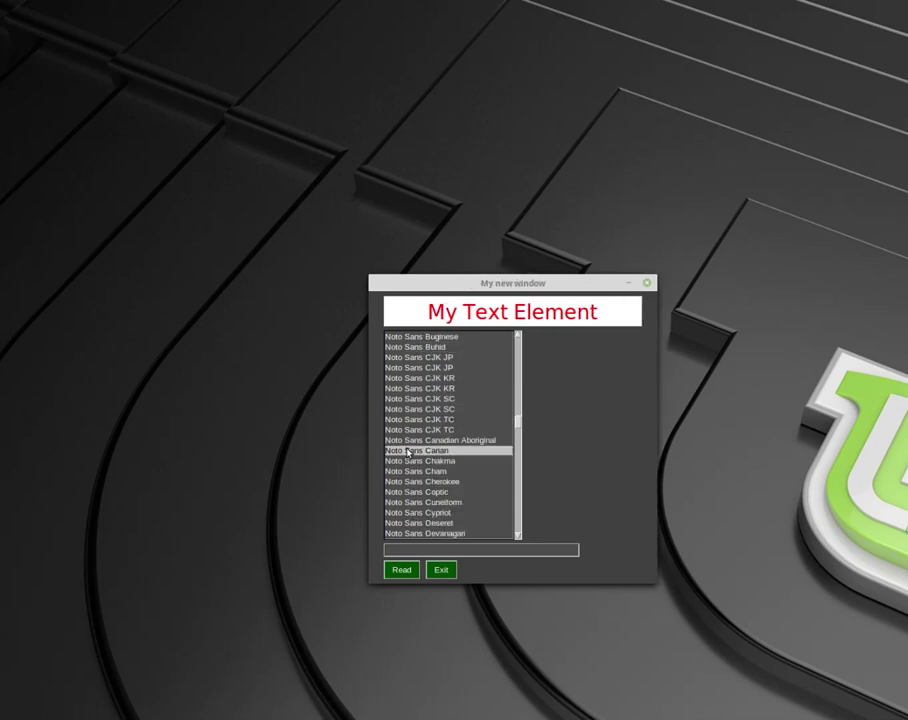
click(421, 399)
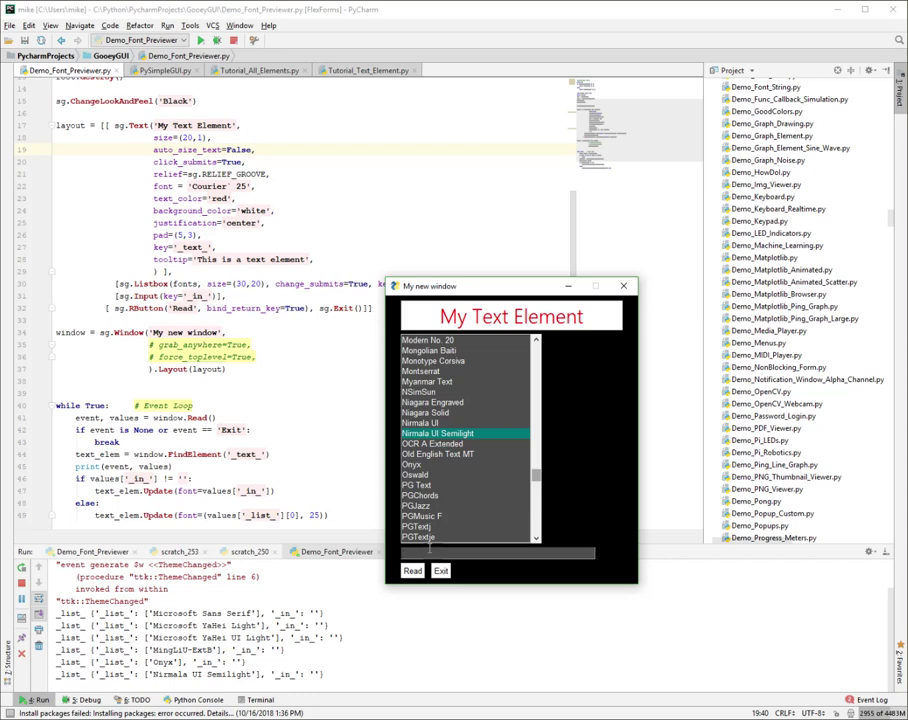
text(An)
text(y)
text(20)
Submit the title fonts 'Any 20', 'Courier 20' and 'Helvetica', finishing with 'Courier 20'
key(Return)
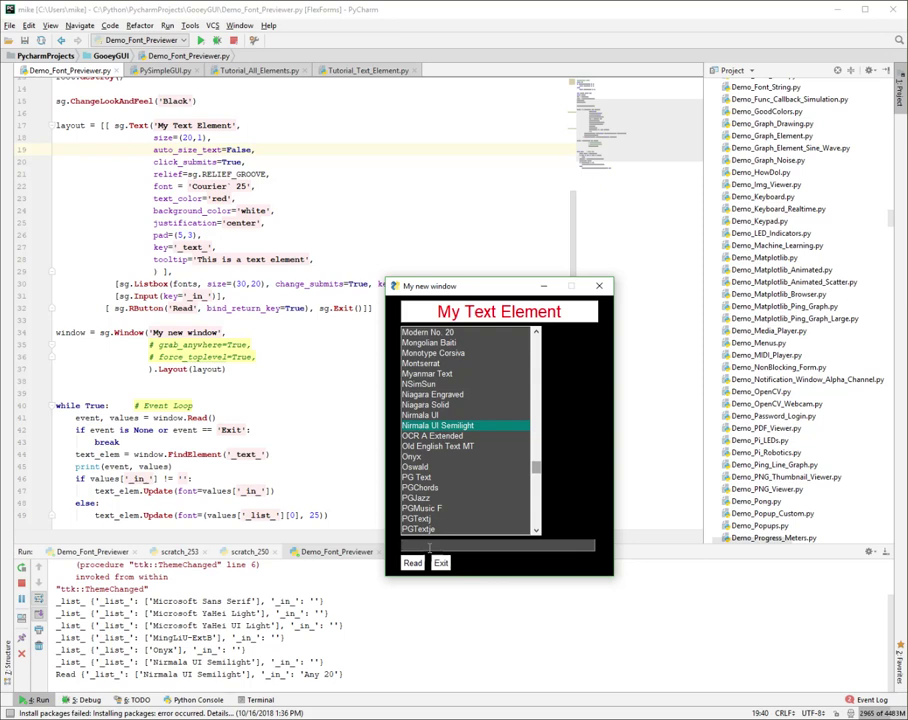
text(Any 20)
key(BackSpace)
key(BackSpace)
text(20)
key(Return)
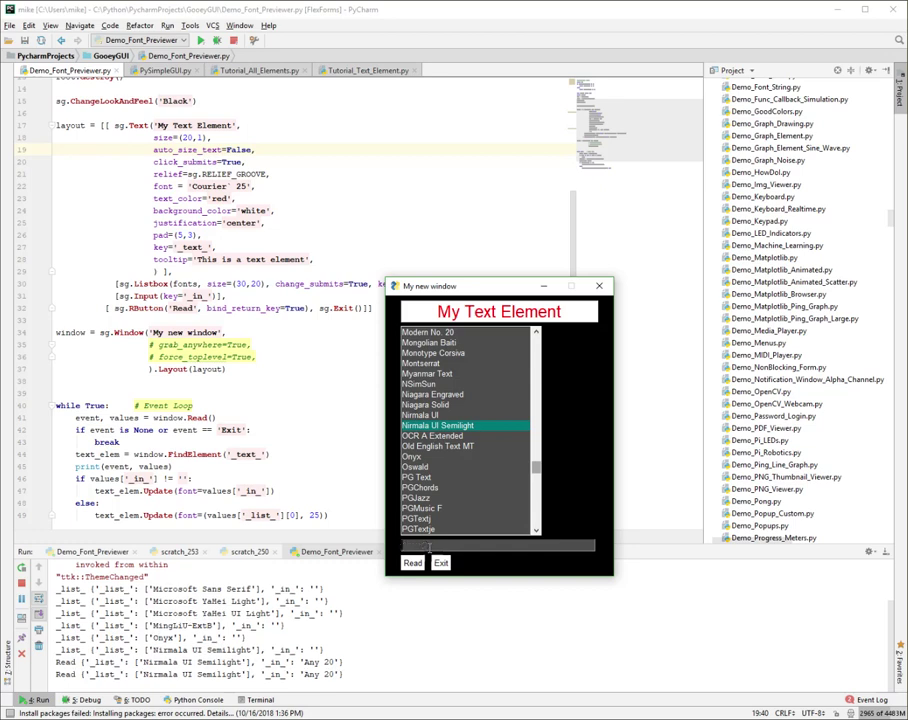
text(Courie)
text(r 20)
key(Return)
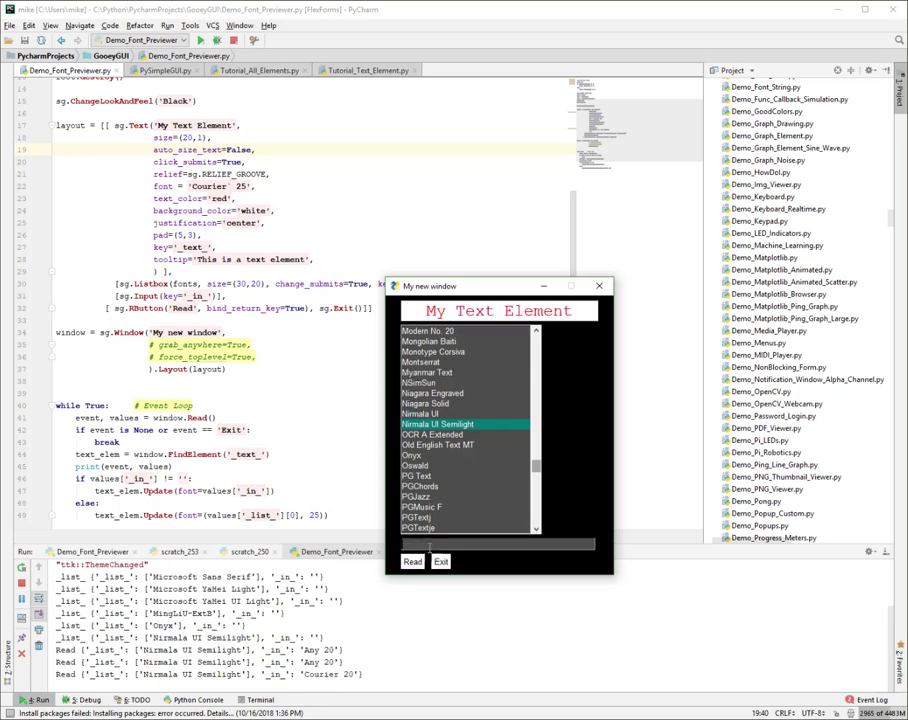
text(H)
text(ca)
key(Return)
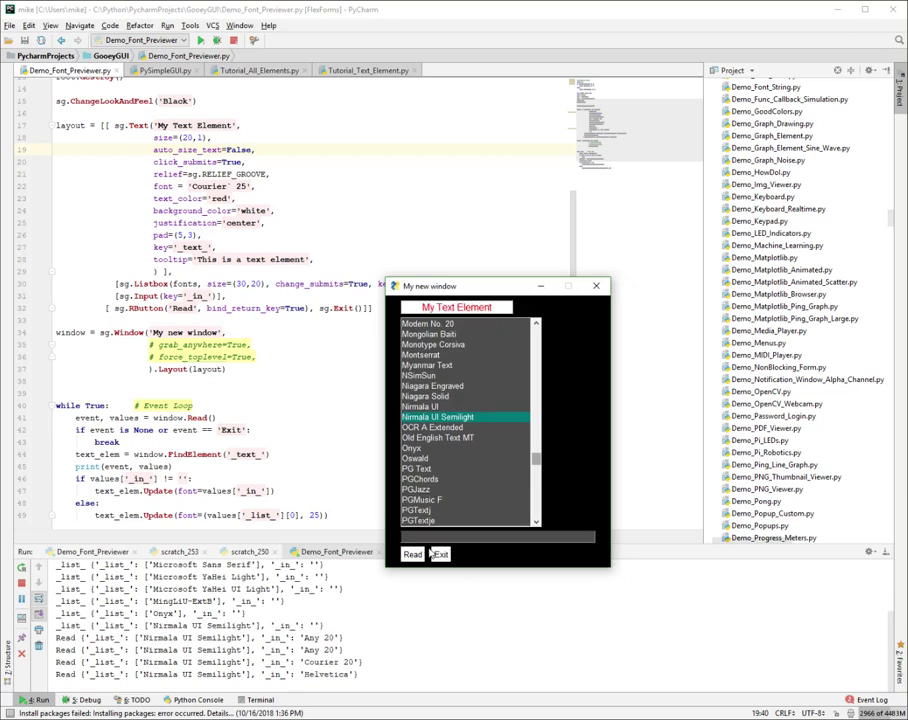
text(He)
key(BackSpace)
key(BackSpace)
text(Courier 20)
key(Return)
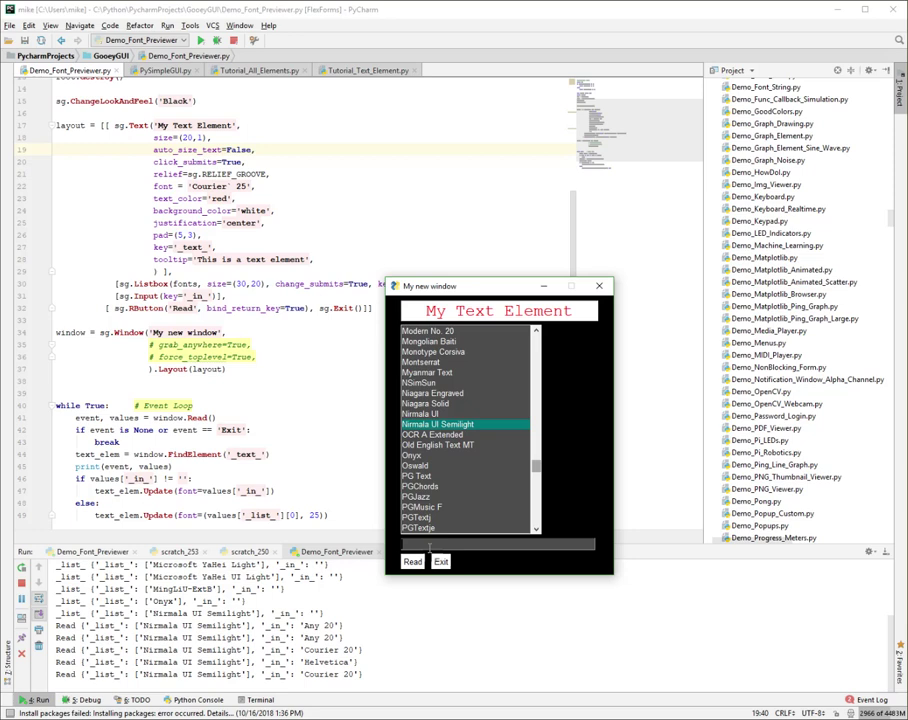
text(verdana)
text( 20)
key(Return)
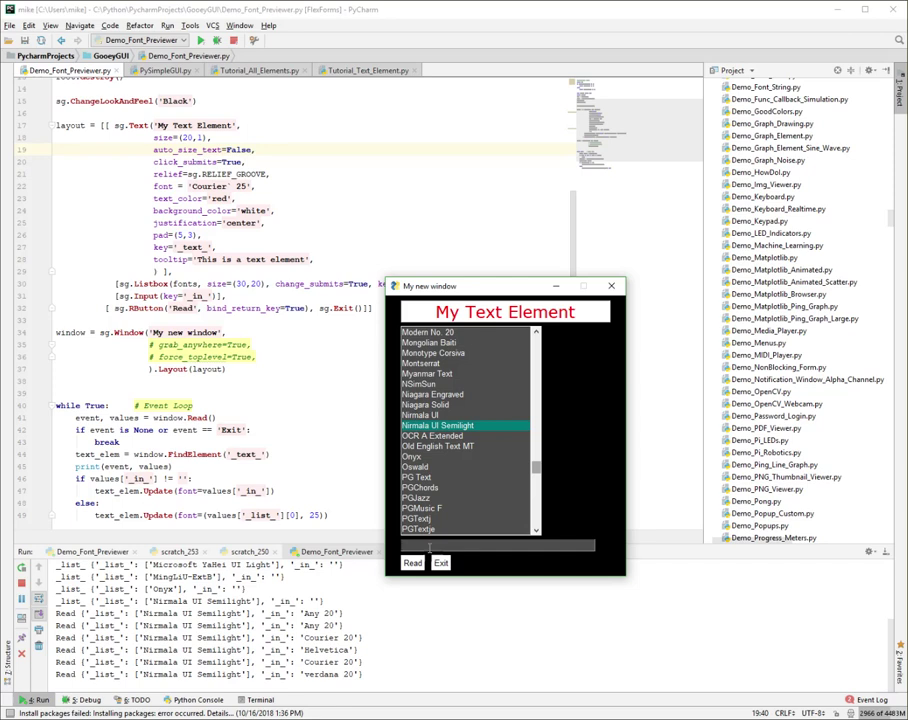
text(sa)
text(ns 20)
key(Return)
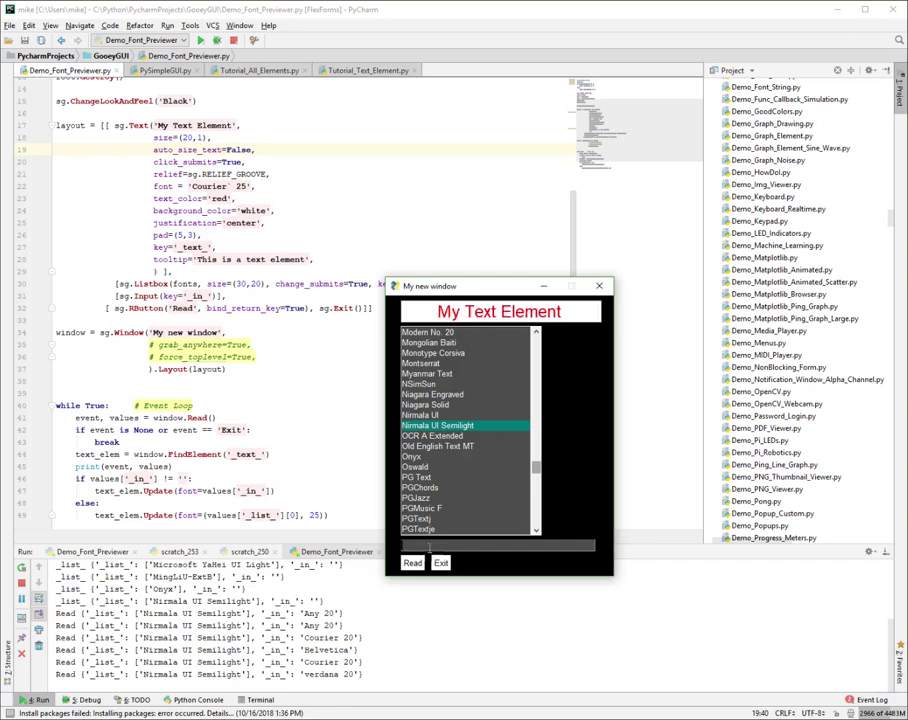
text(sa)
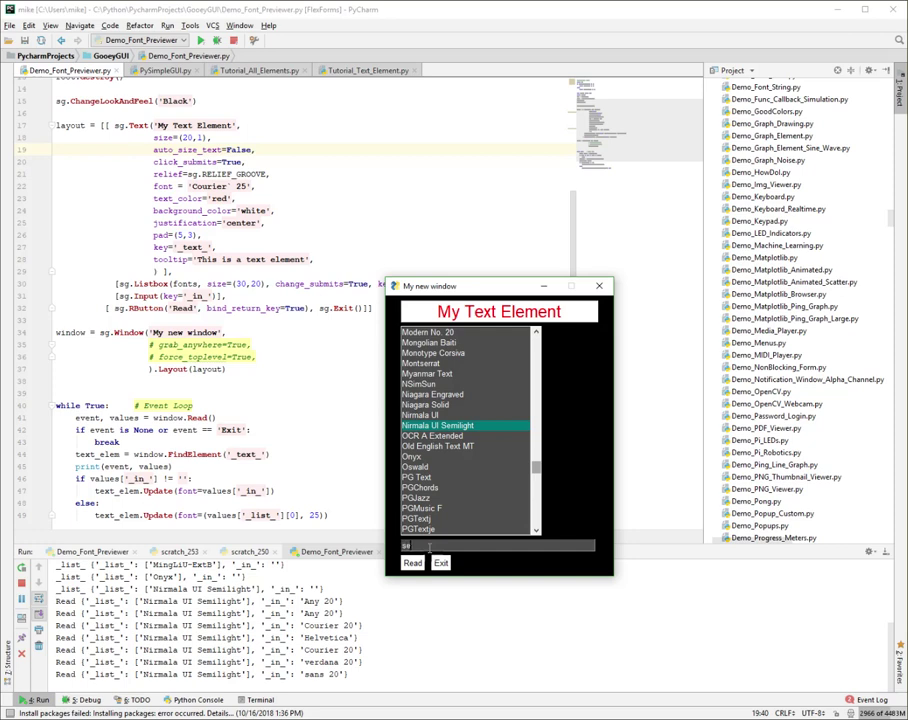
text(rif 20)
key(Return)
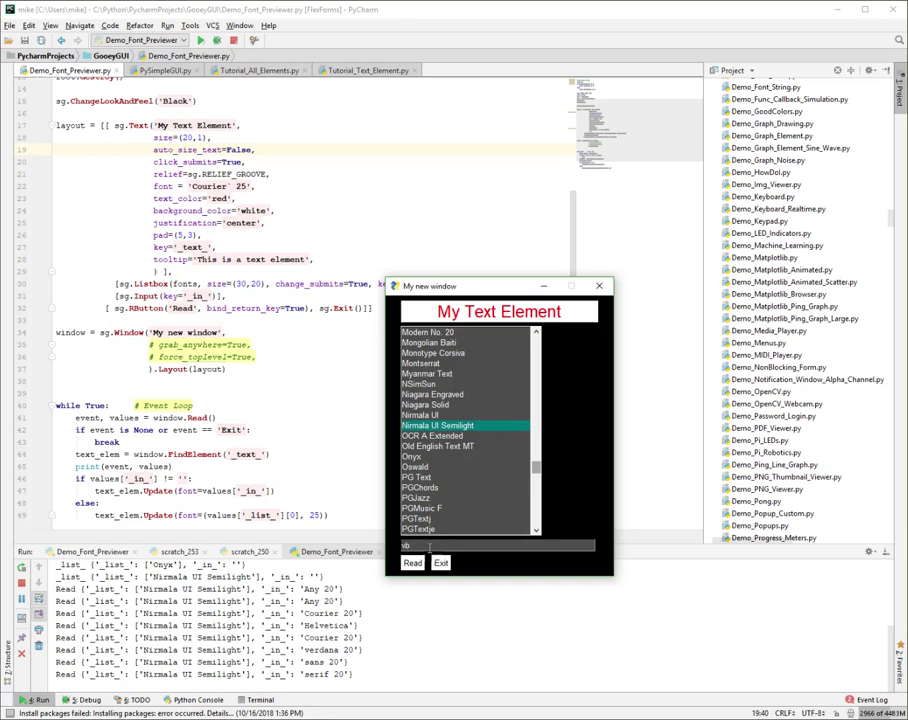
text(verdana)
text( 20)
text( bold)
key(Return)
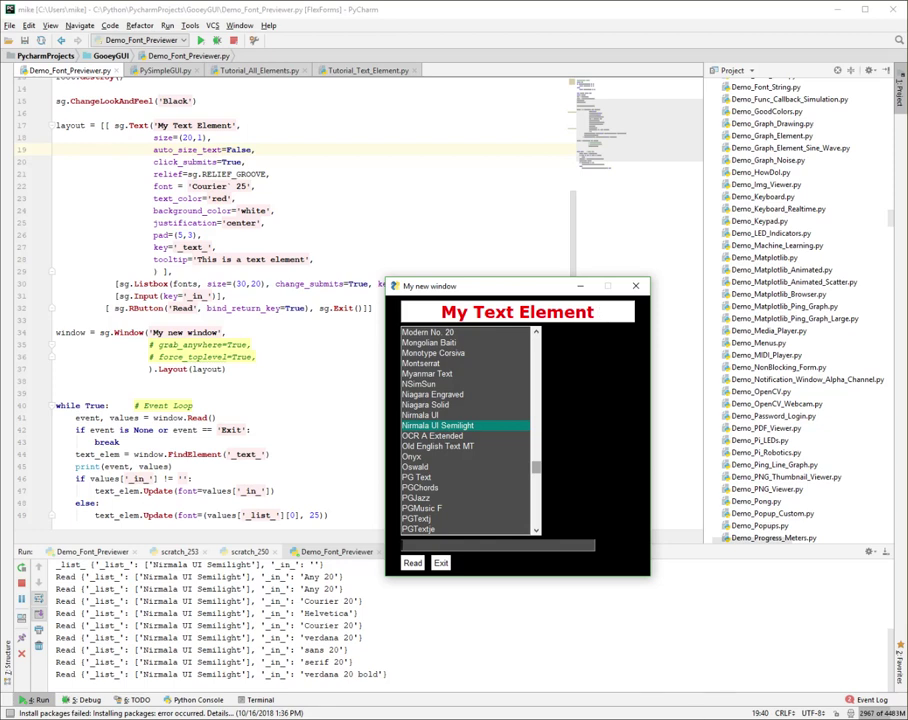
click(584, 288)
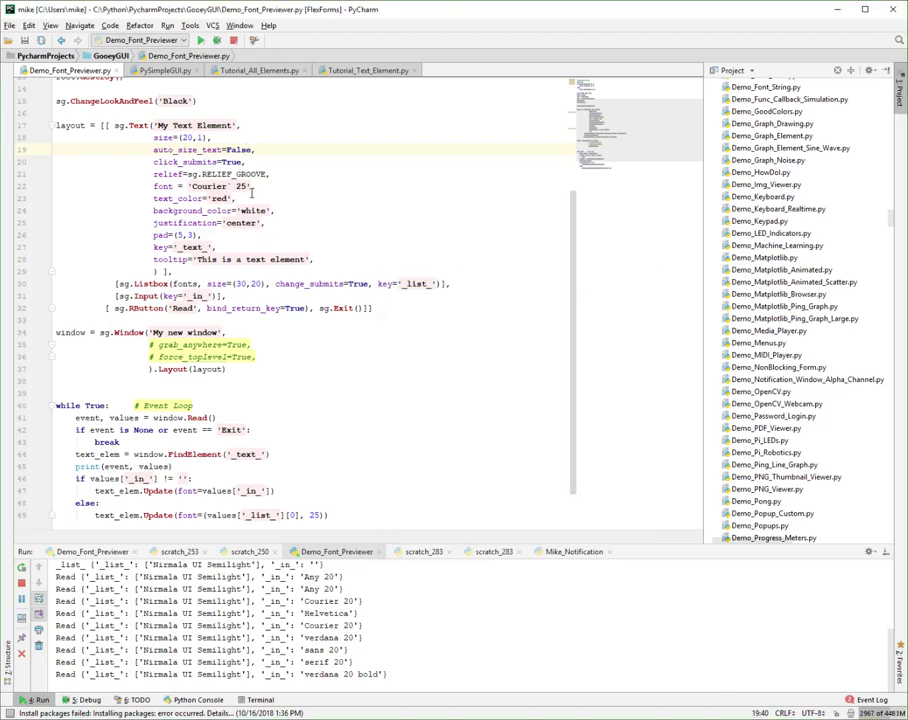
click(186, 186)
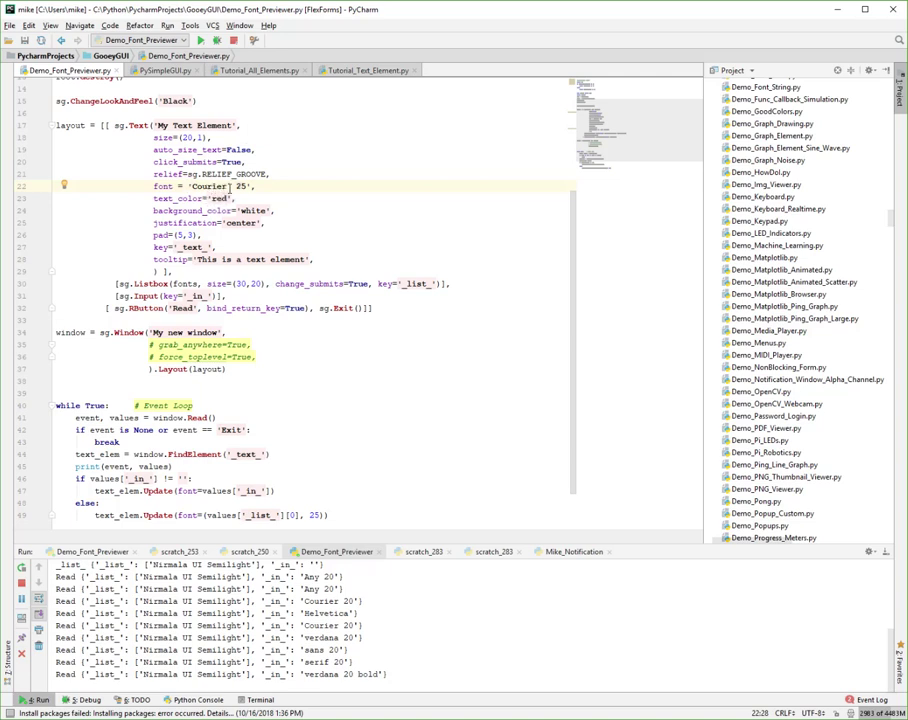
click(250, 198)
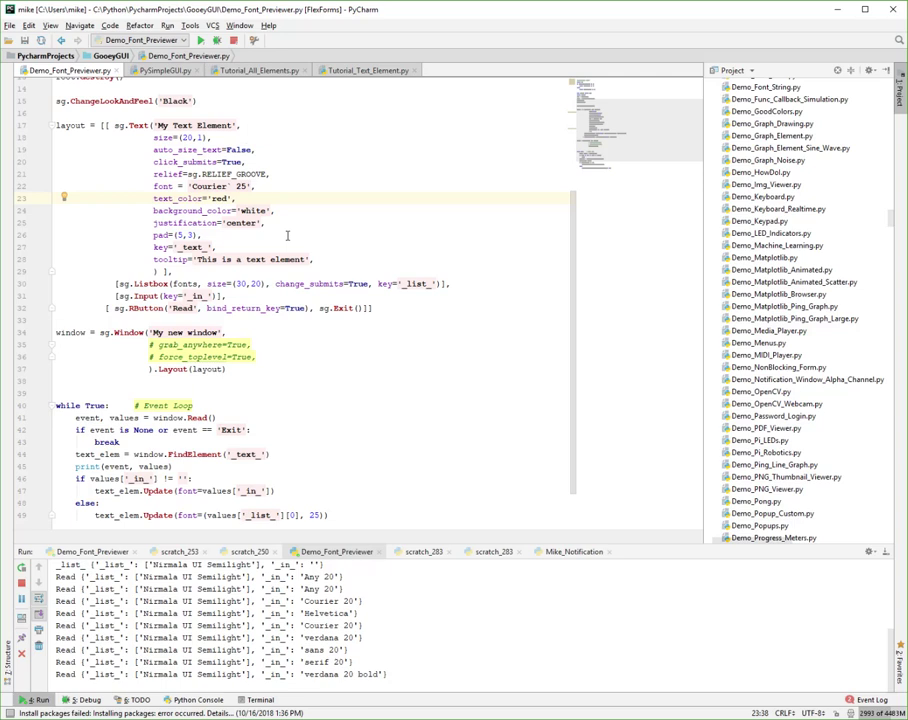
key(BackSpace)
key(Left)
key(End)
key(ctrl+alt+v)
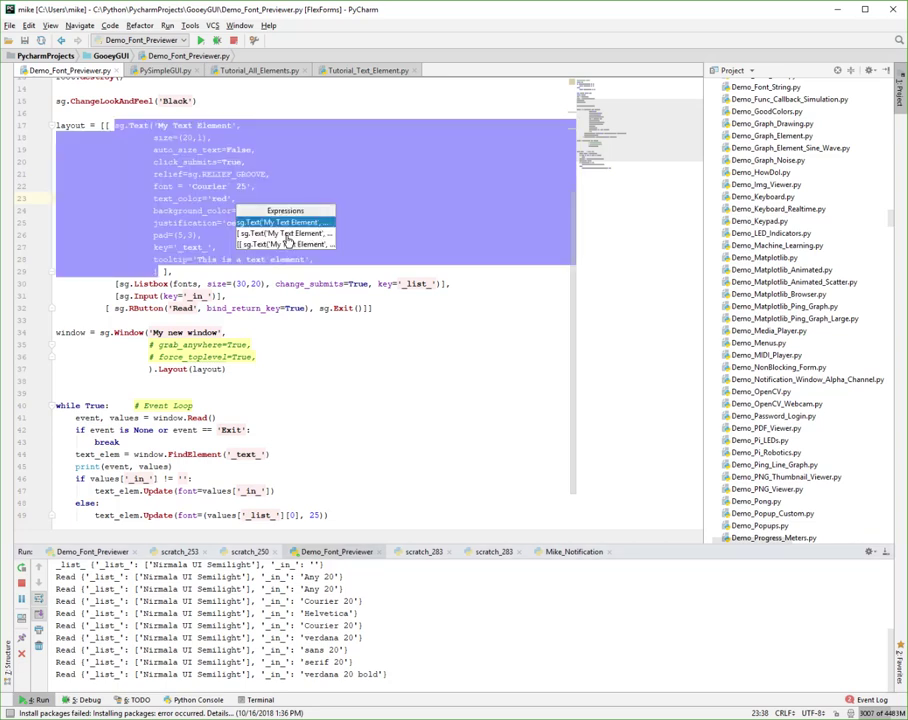
key(Escape)
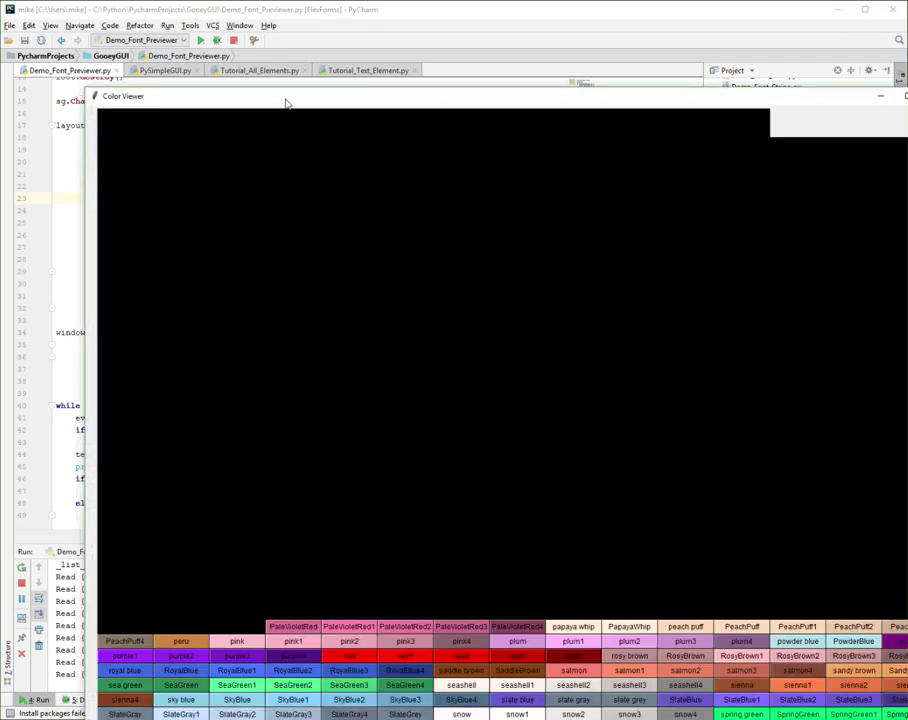
drag(283, 102, 216, 40)
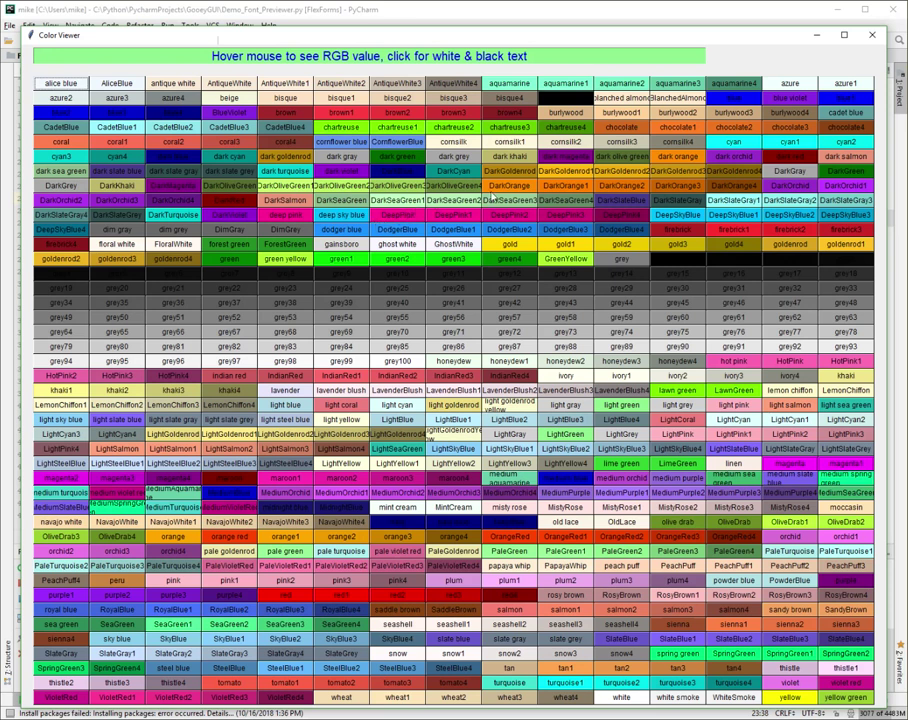
click(506, 202)
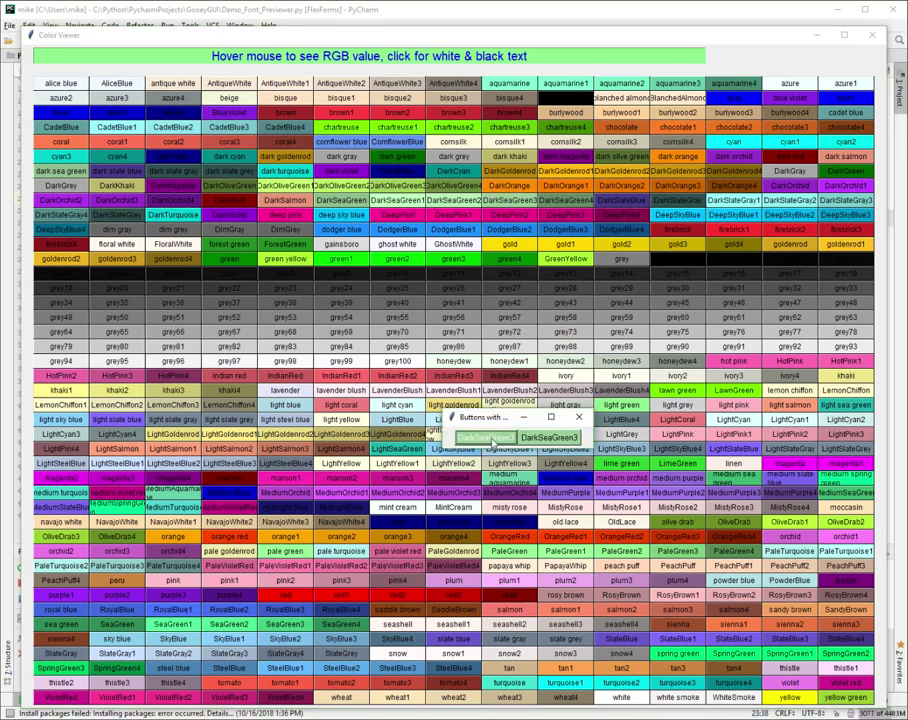
click(548, 437)
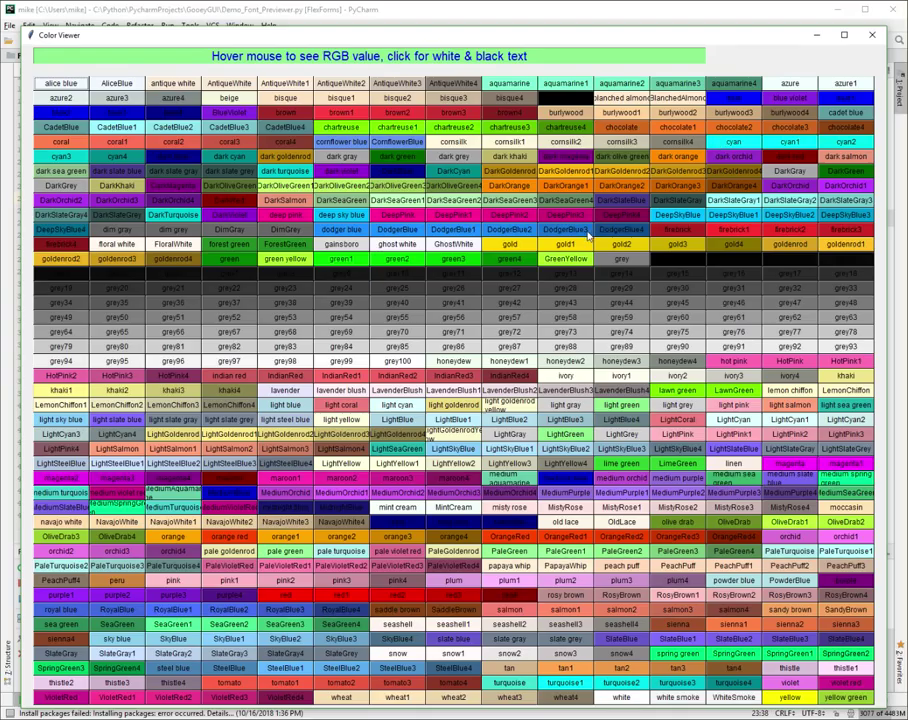
key(alt+F4)
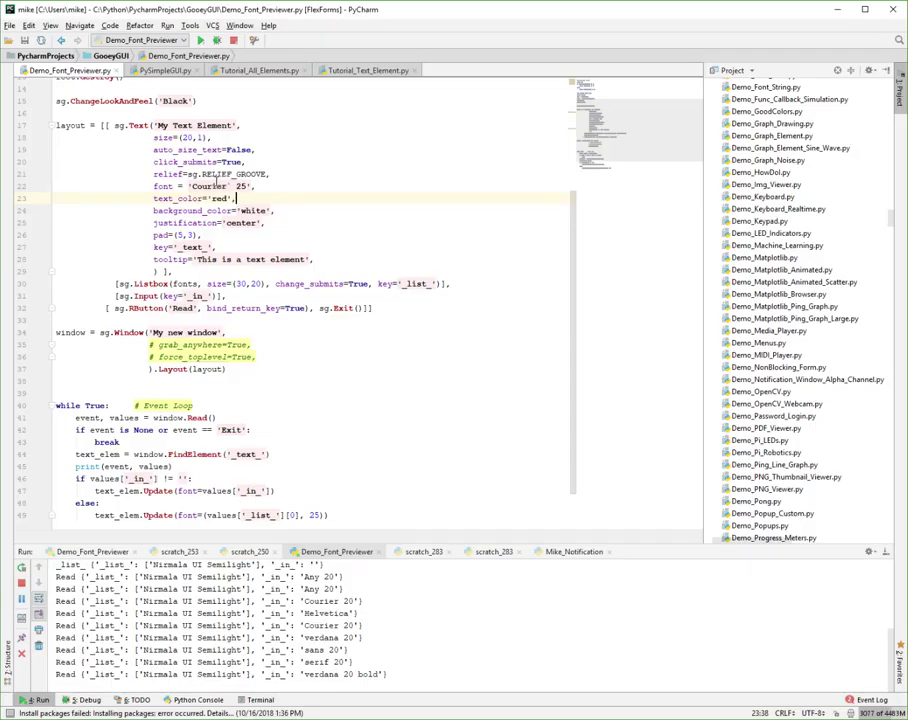
Select the colour name 'red' in line 23's text_color argument for replacement
click(219, 199)
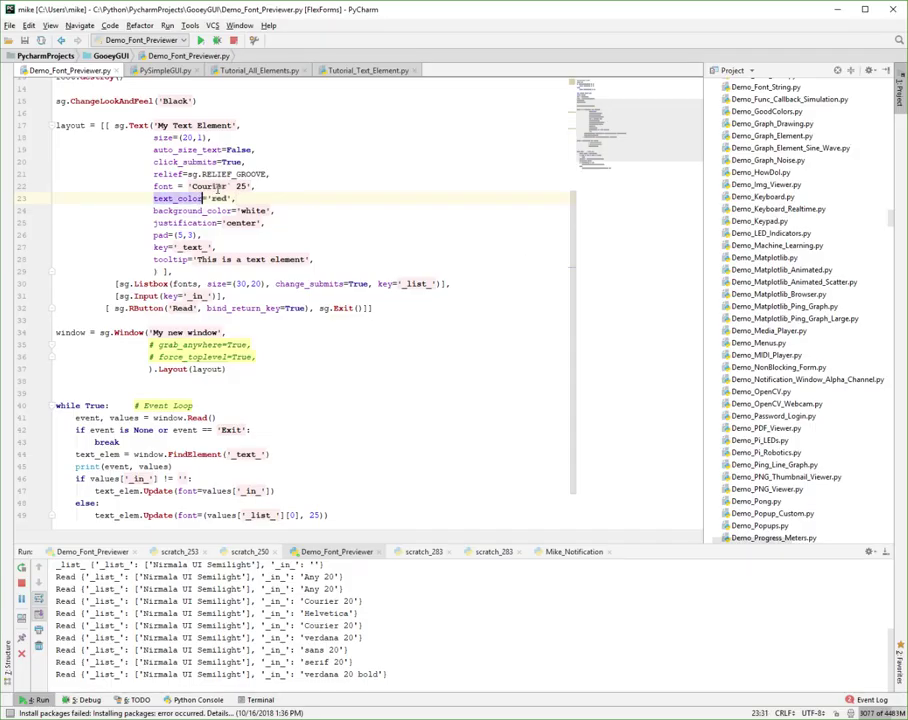
double_click(219, 199)
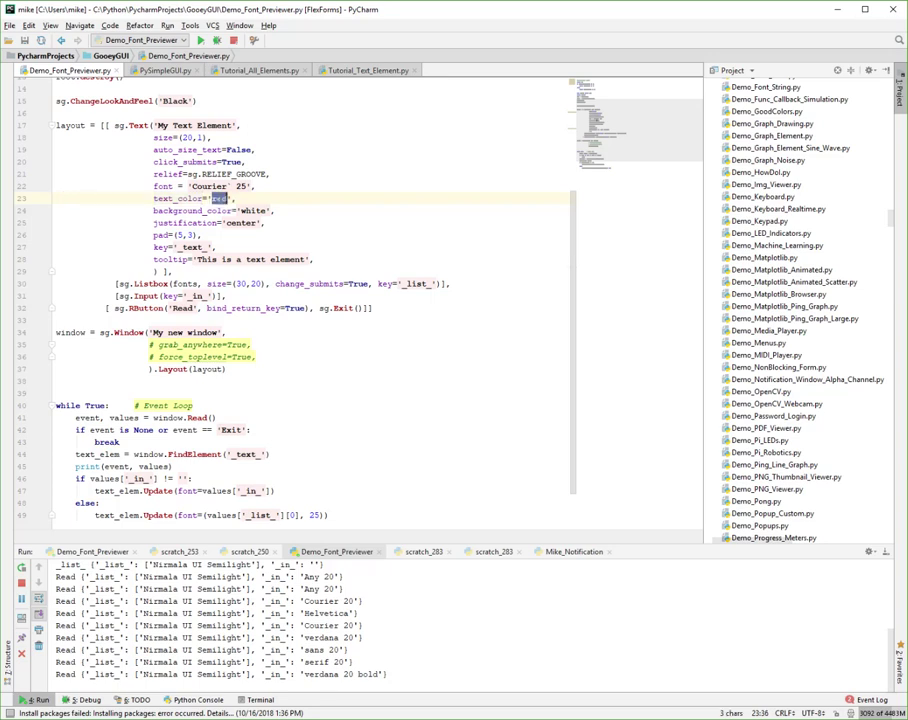
text(#)
text(FF0)
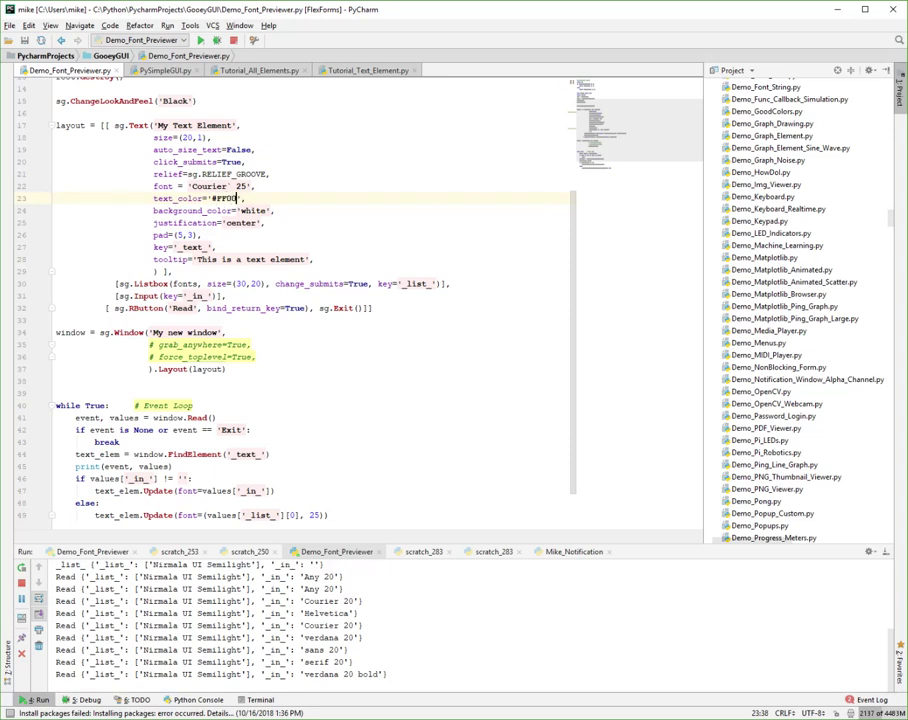
text(000)
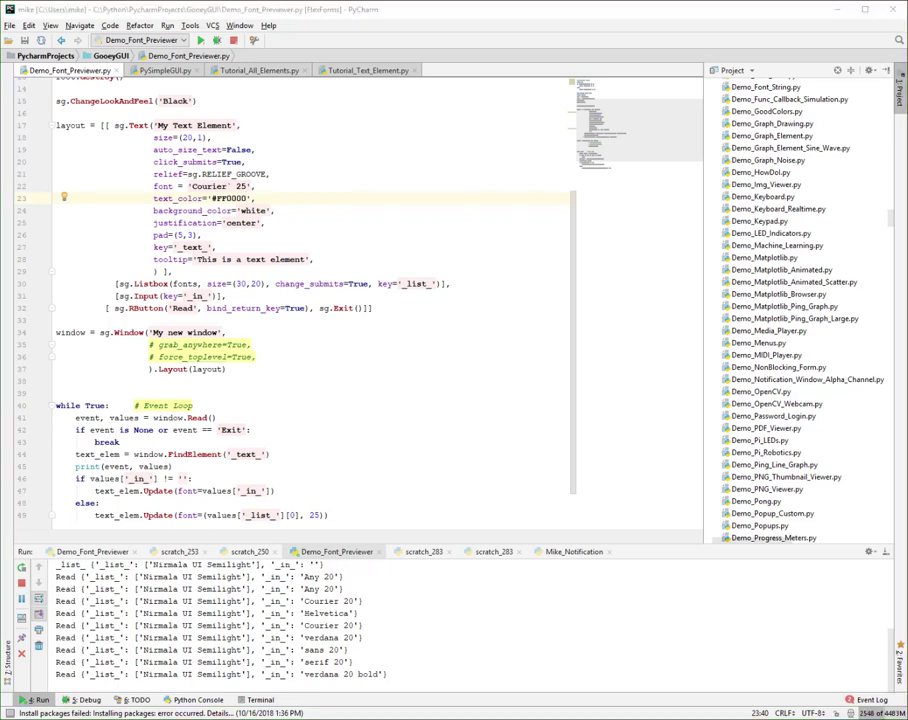
In Tutorial_Text_Element.py, change text_color from None to '#FF0000', then move down to the pad line
click(340, 70)
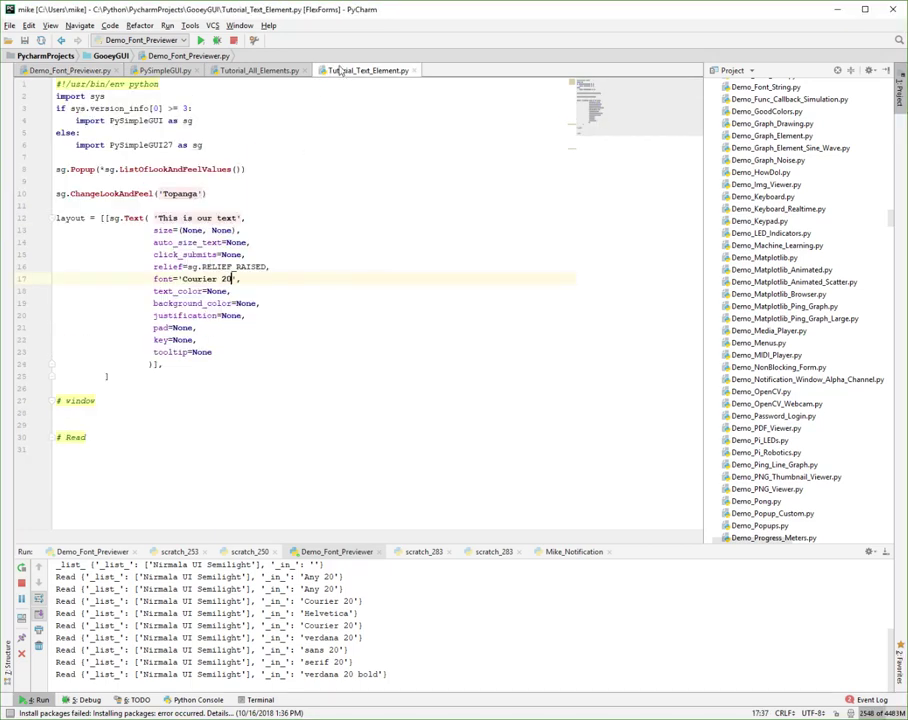
click(240, 280)
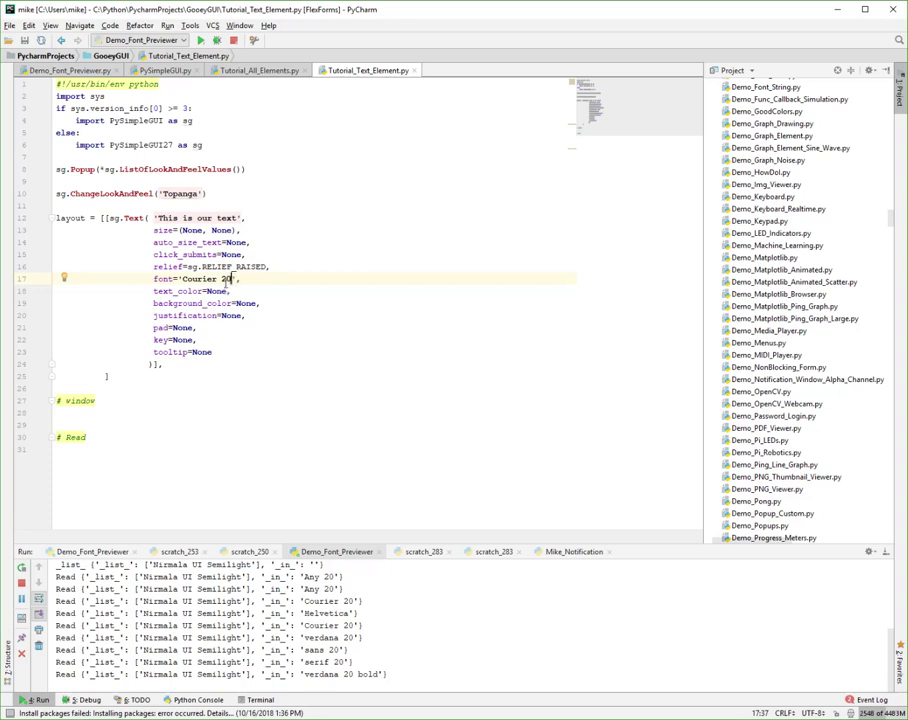
double_click(217, 291)
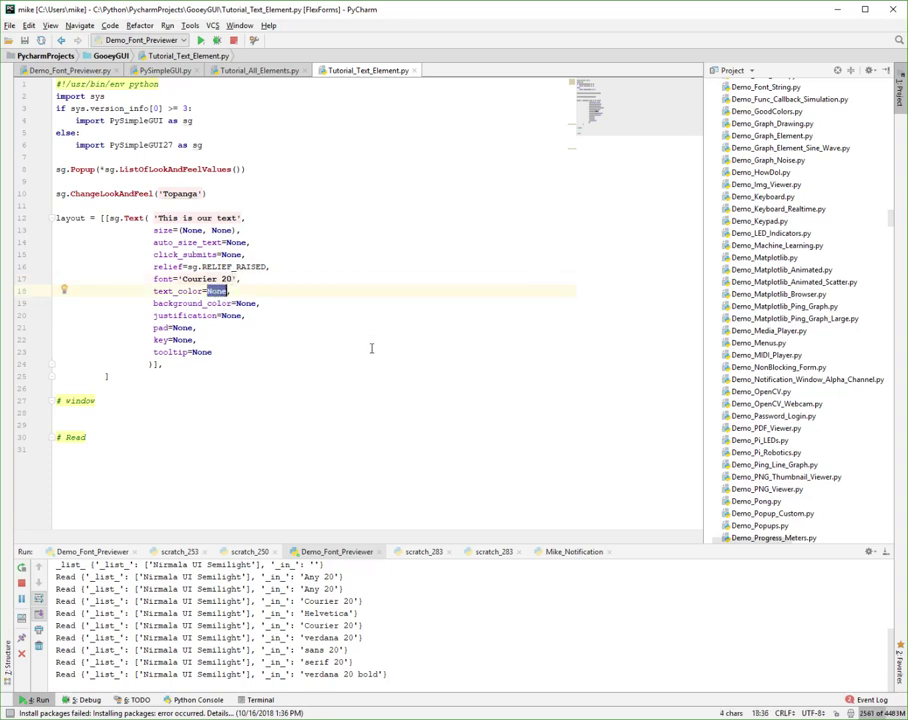
text('#)
text(FF0000)
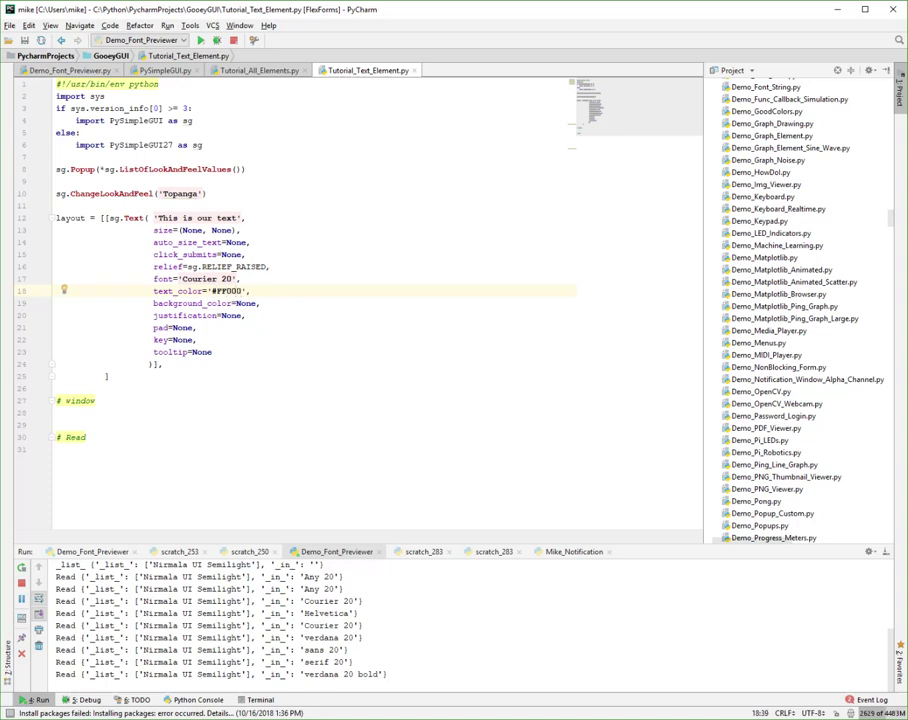
key(Down)
key(Down)
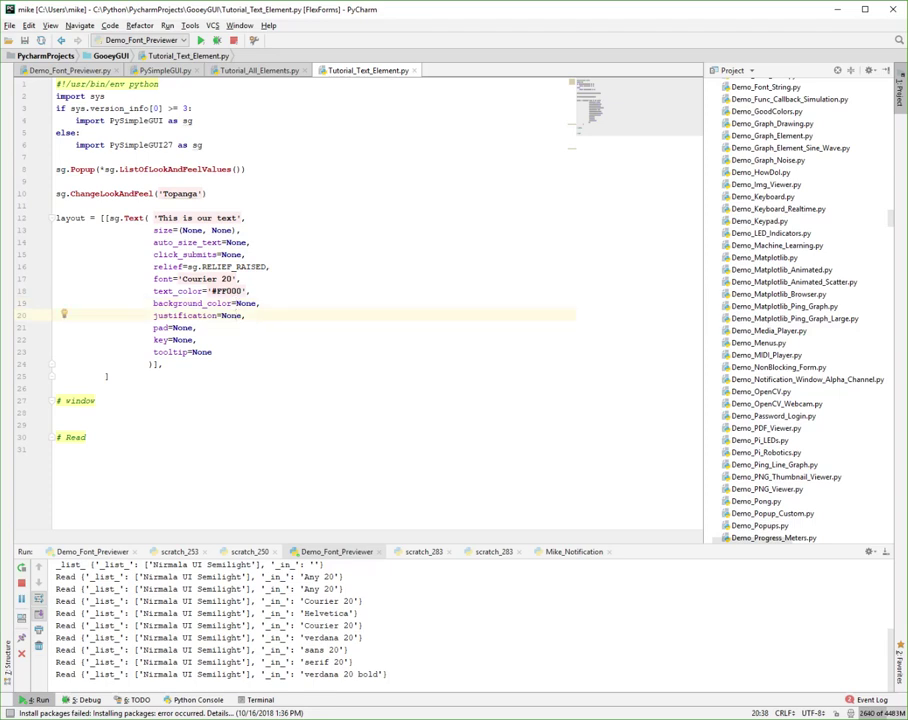
key(Down)
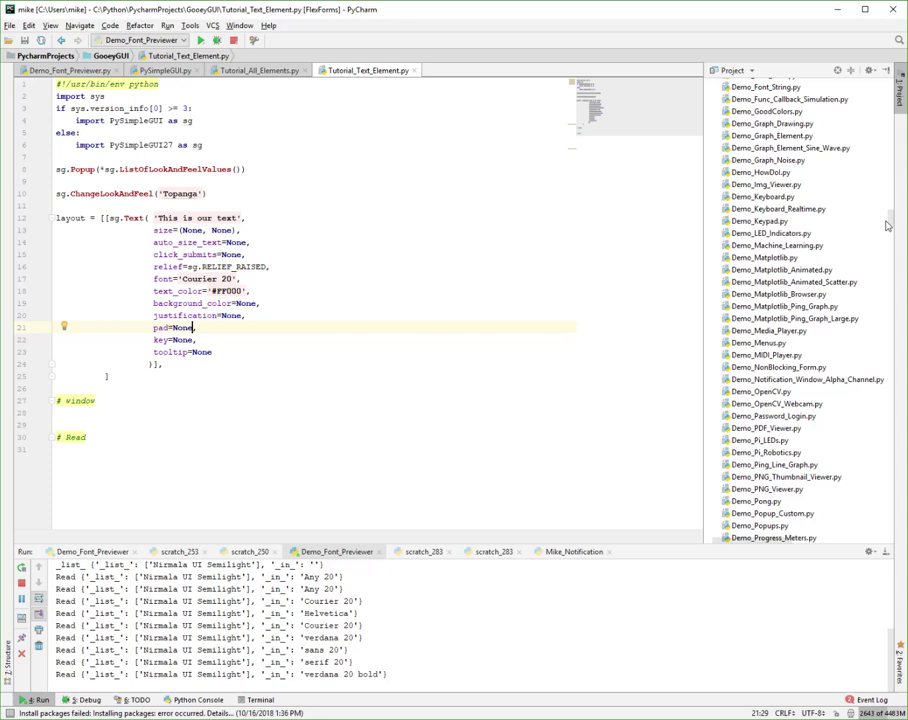
scroll(888, 210, up, 4)
scroll(888, 210, up, 10)
Run Demo_All_Widgets.py, then view PySimpleGUI.py and Tutorial_All_Elements.py before returning to Tutorial_Text_Element.py
double_click(766, 237)
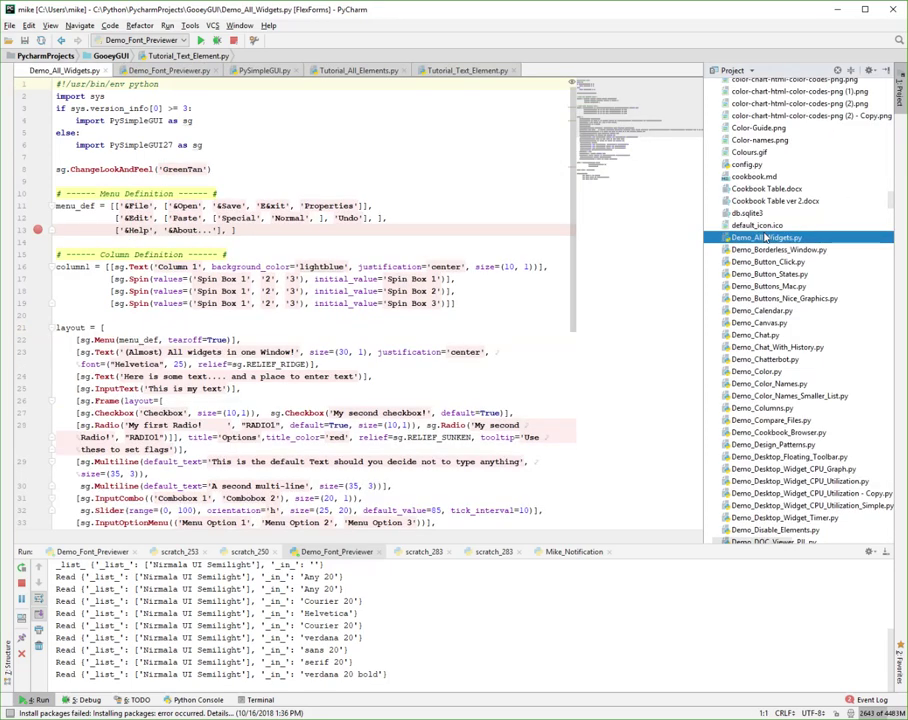
key(ctrl+shift+F10)
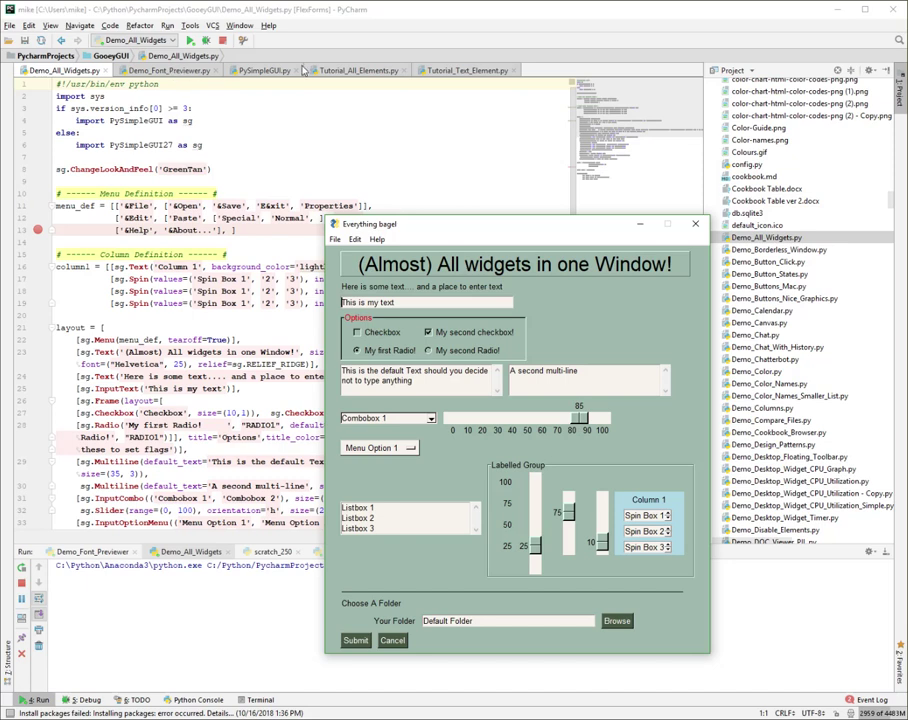
click(266, 71)
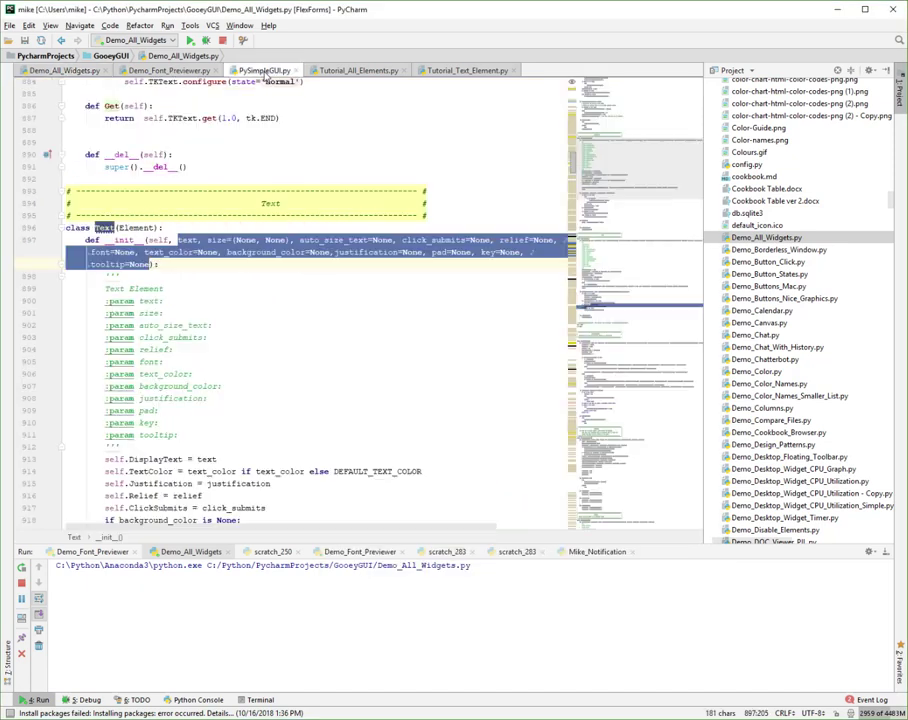
click(358, 71)
click(467, 71)
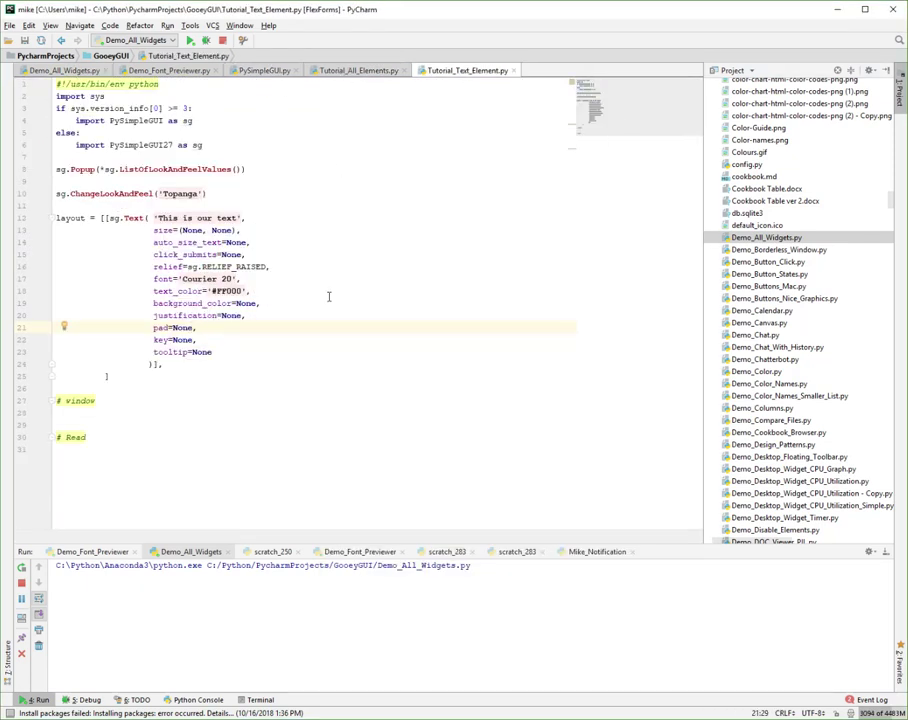
scroll(310, 342, up, 2)
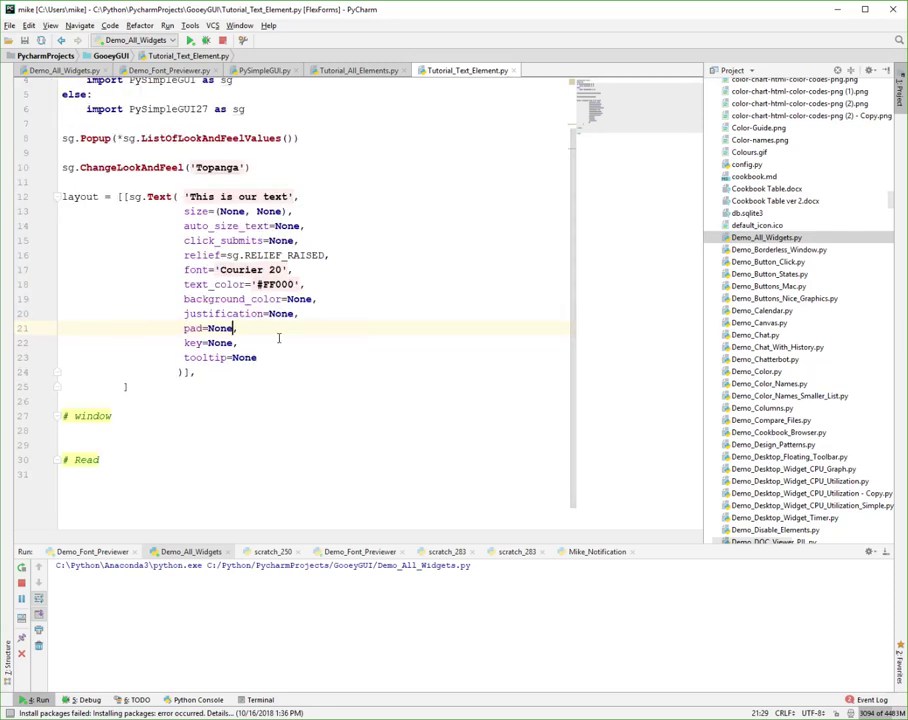
scroll(272, 341, up, 1)
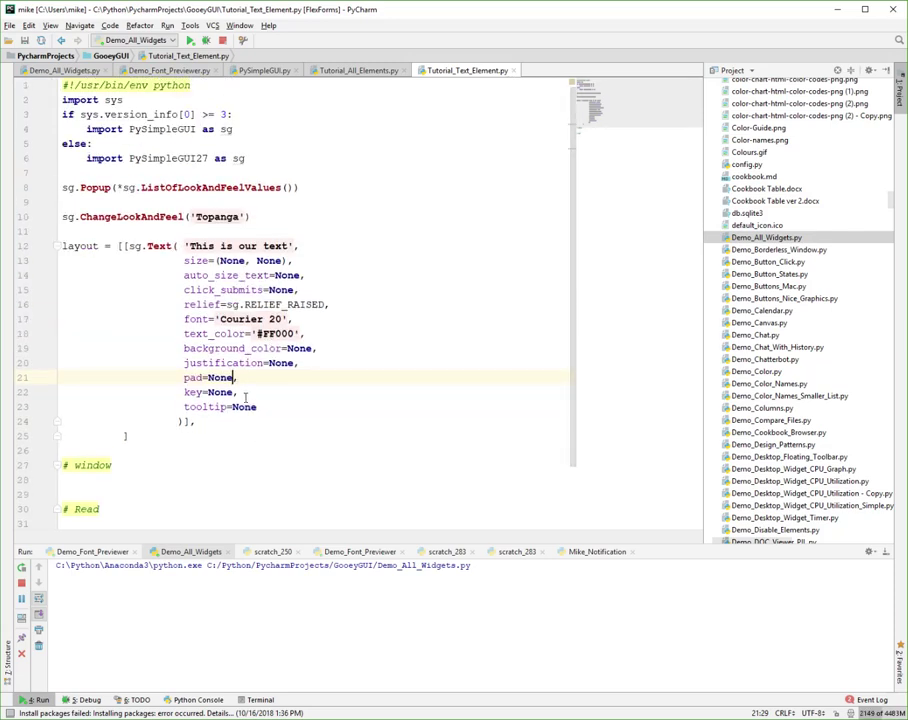
Replace line 21's pad value None with the nested tuple ((5,5),(3,3))
double_click(212, 378)
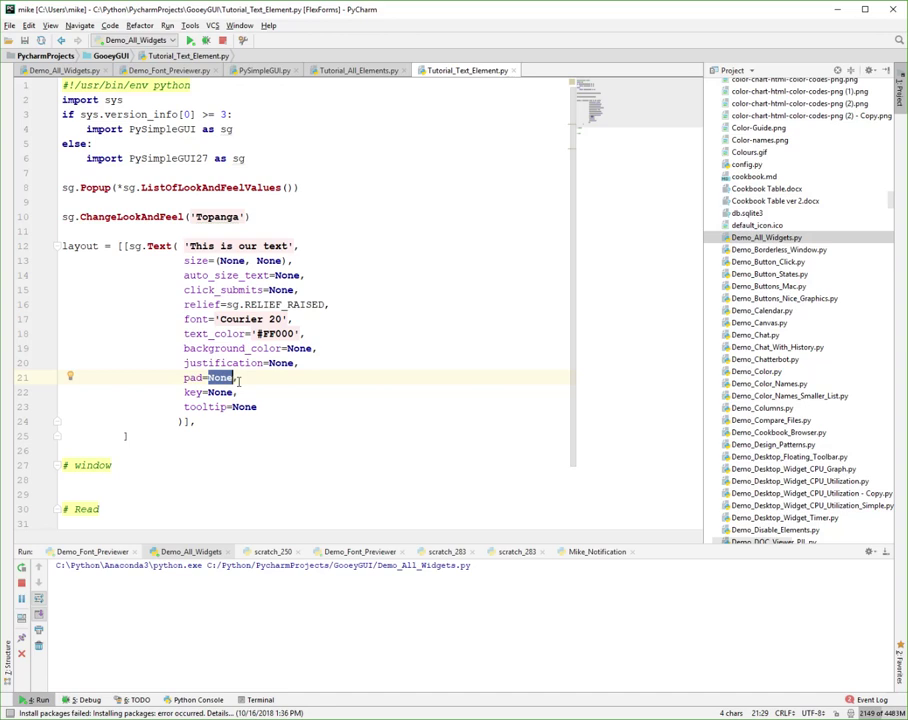
text((5,3),)
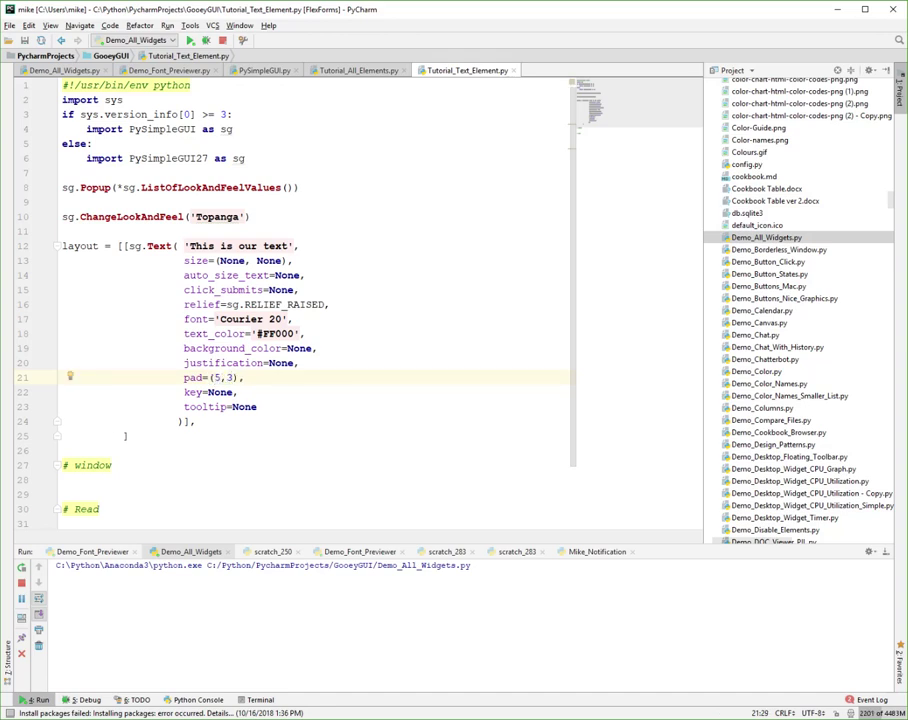
key(Left)
key(Left)
key(Left)
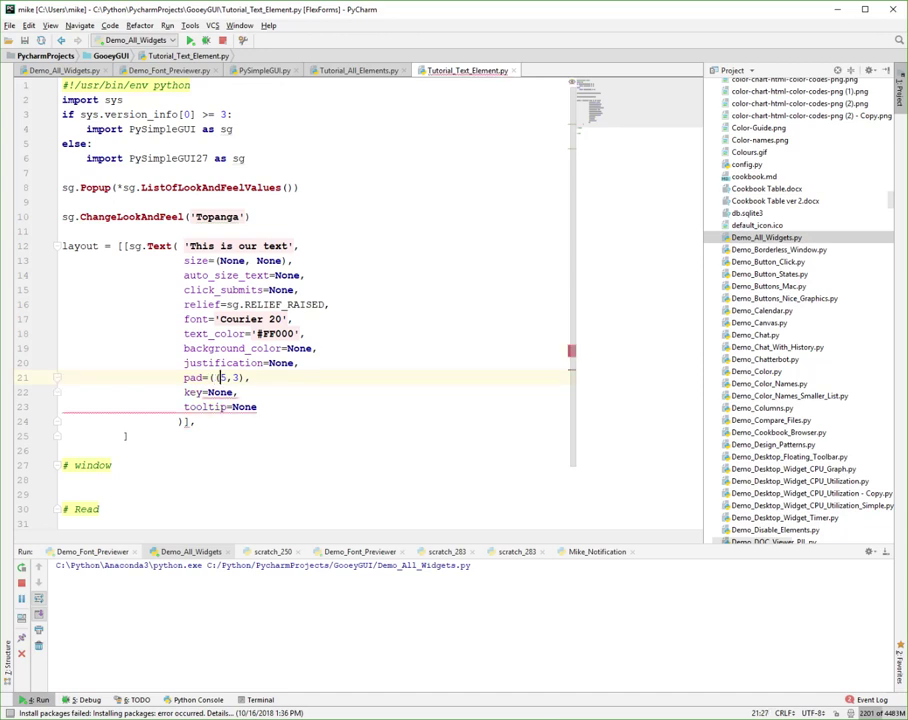
key(ctrl+p)
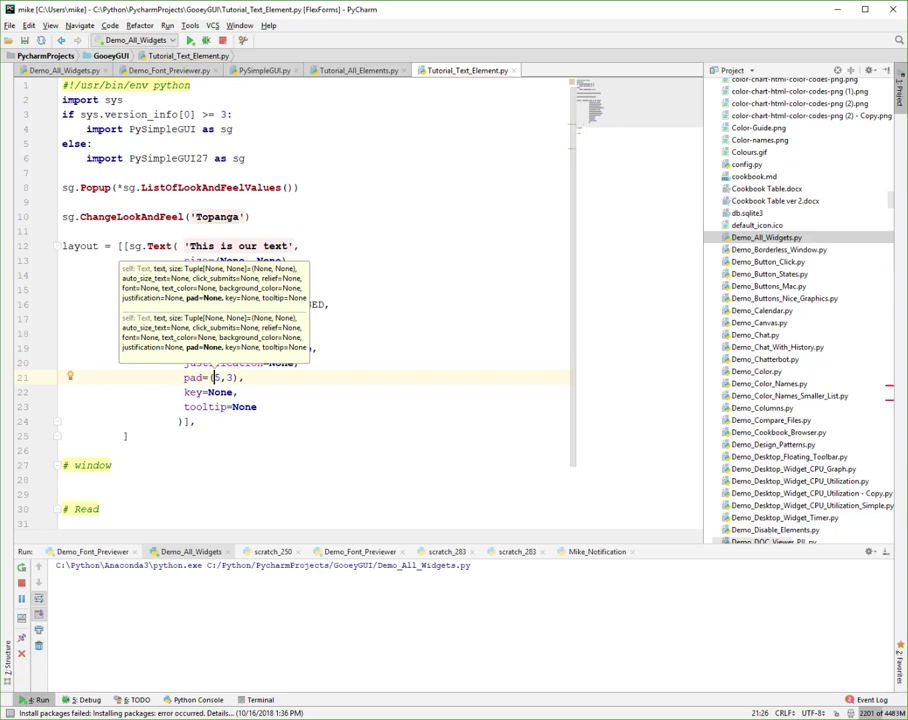
text(()
key(Right)
text())
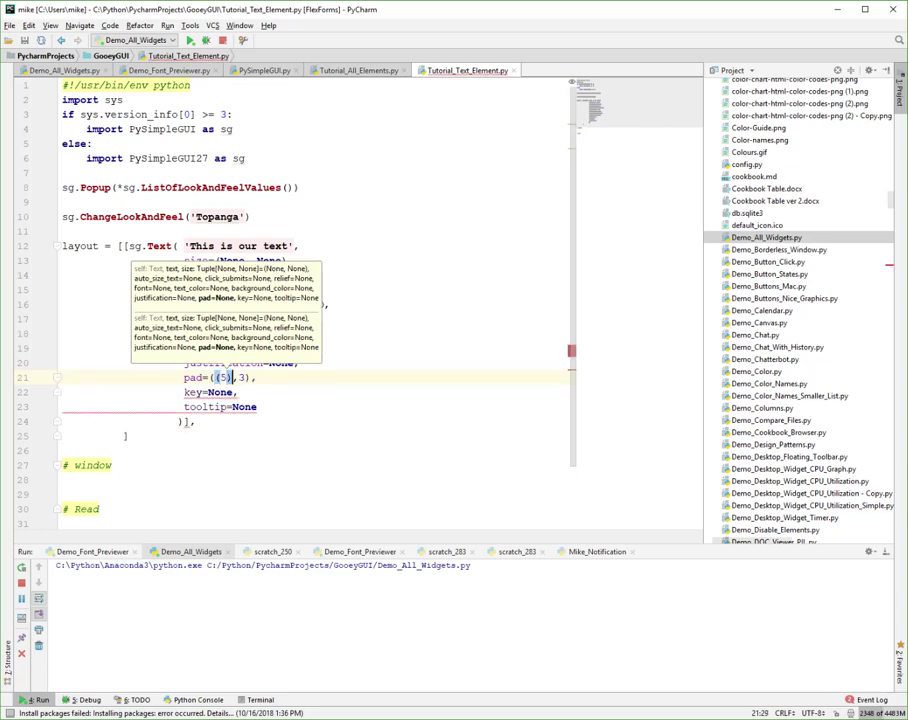
key(BackSpace)
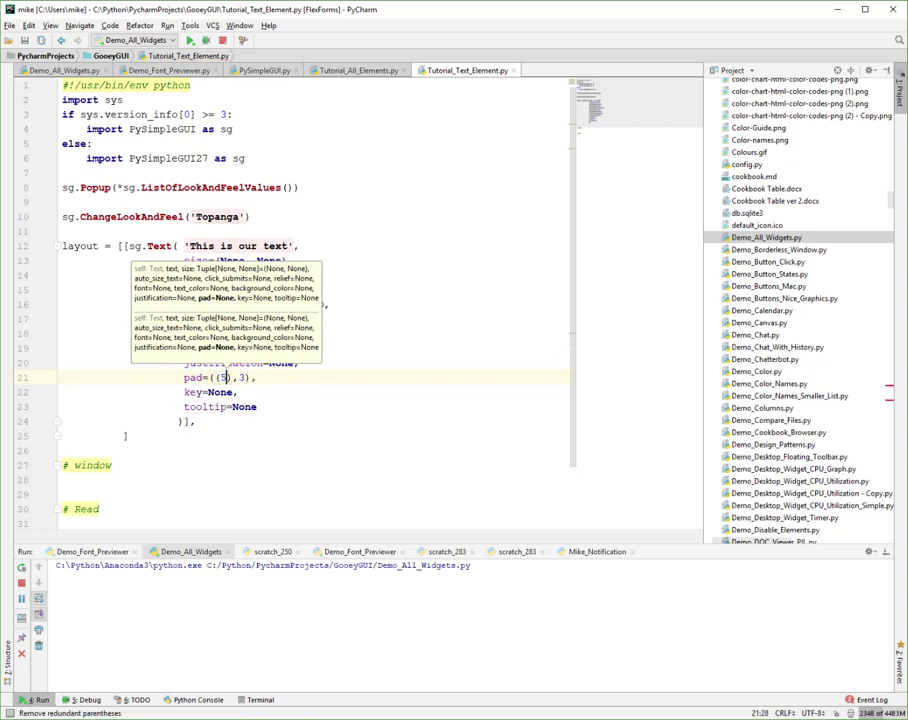
text(,5)
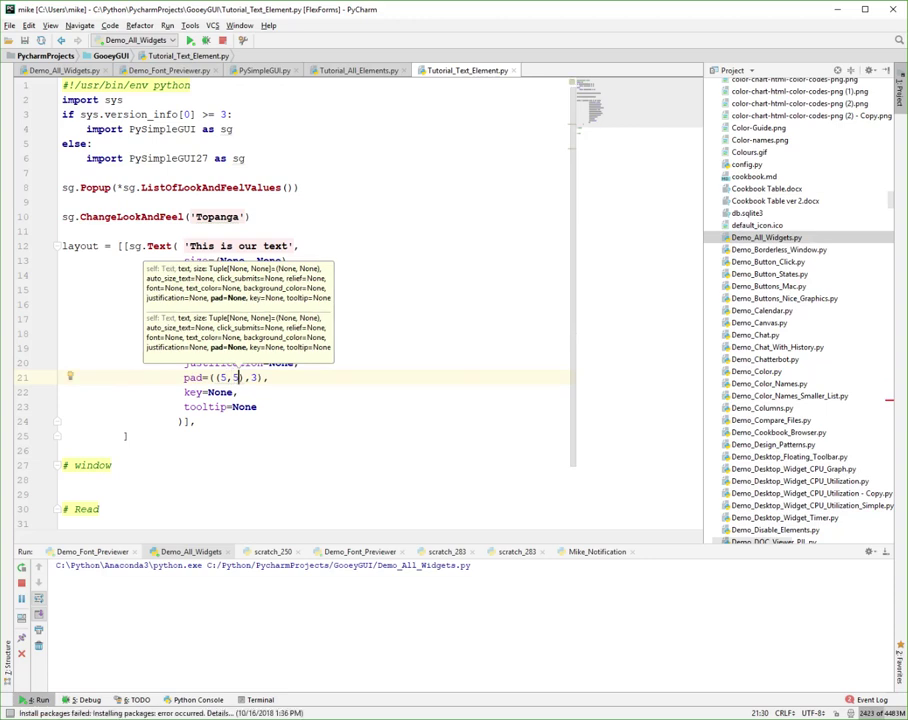
text())
key(Right)
text(()
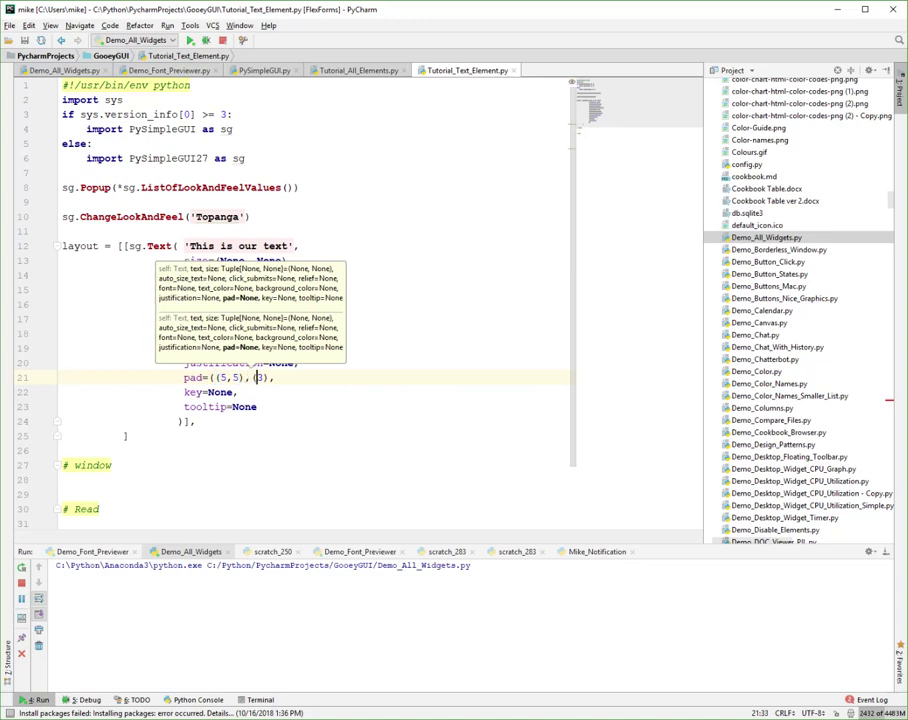
key(Right)
text(,3))
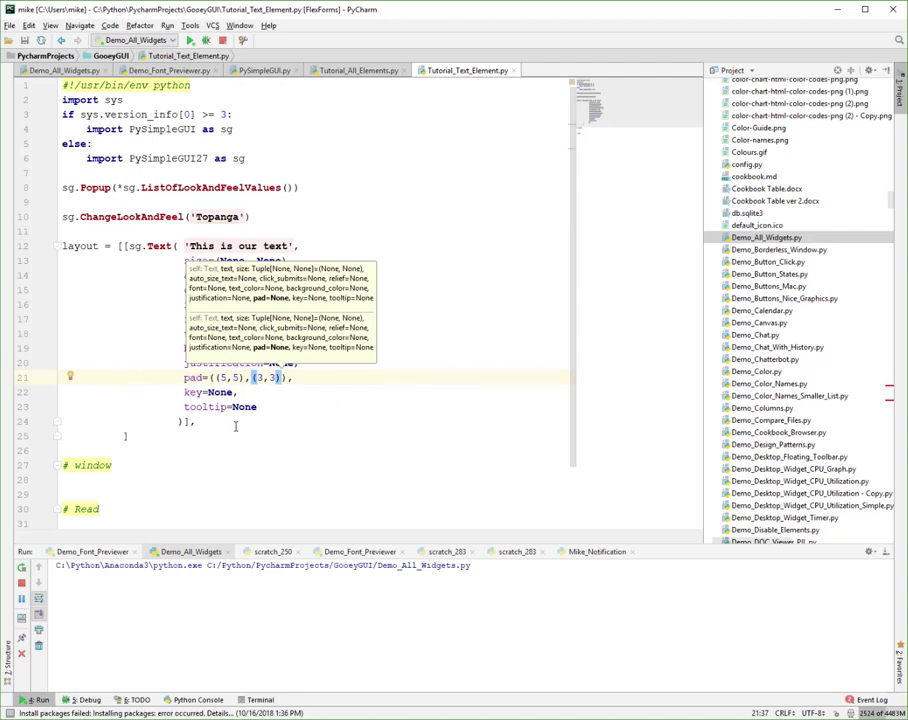
Change the first padding value to 50, then select the whole pad tuple
click(220, 377)
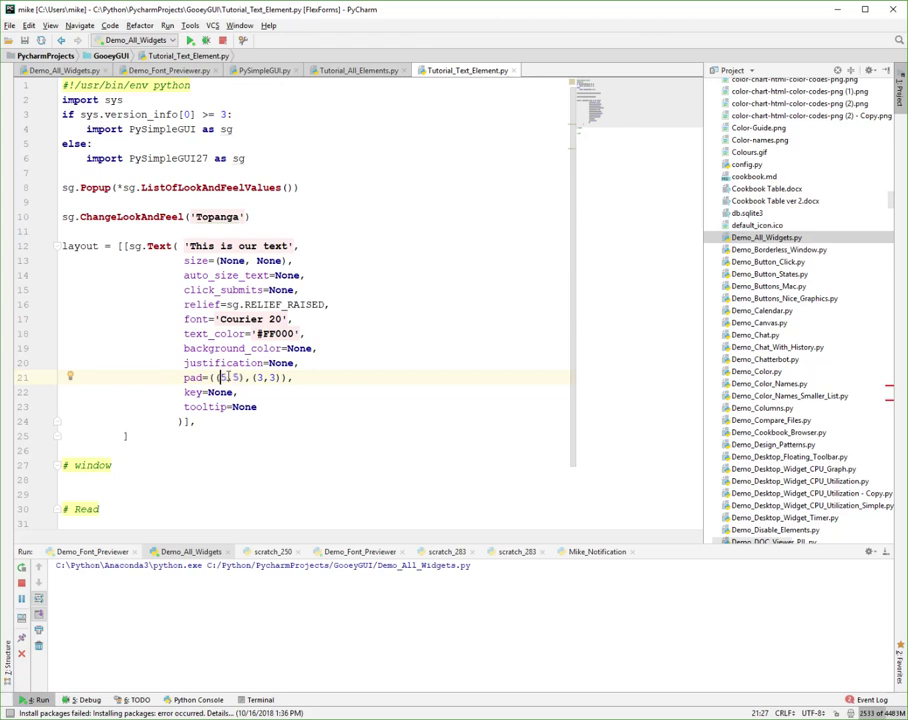
click(228, 377)
text(0)
drag(209, 377, 292, 377)
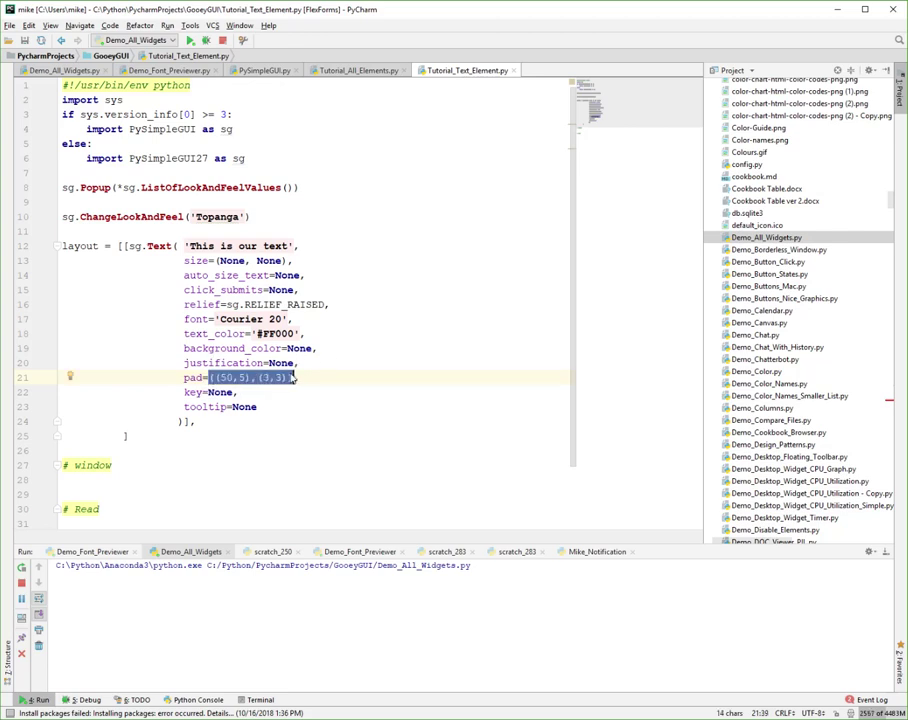
text(None,)
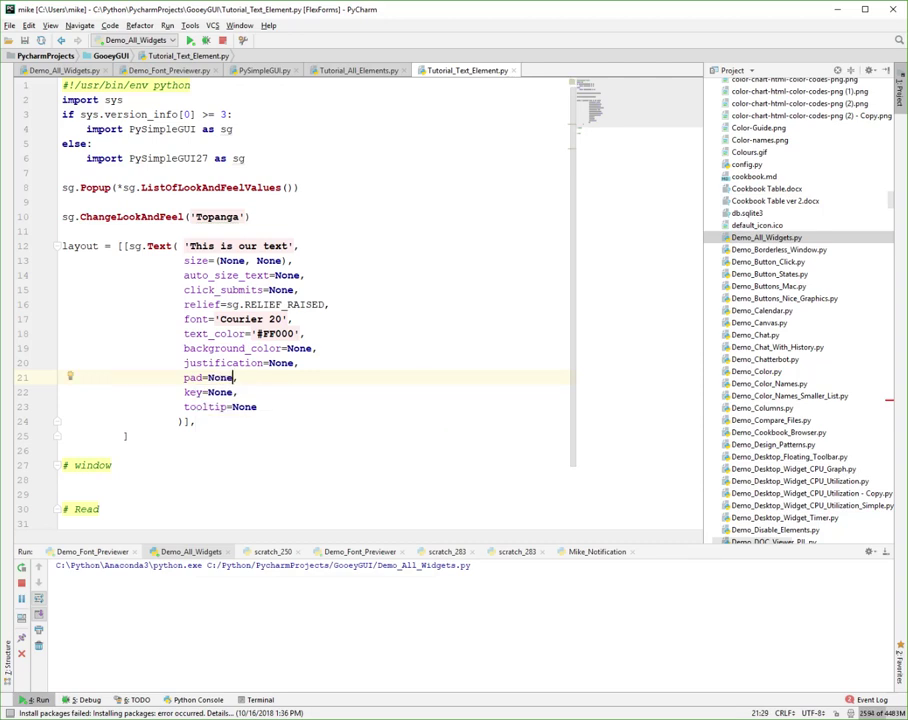
Write the window line using the Window and Layout completions under the window comment
click(97, 493)
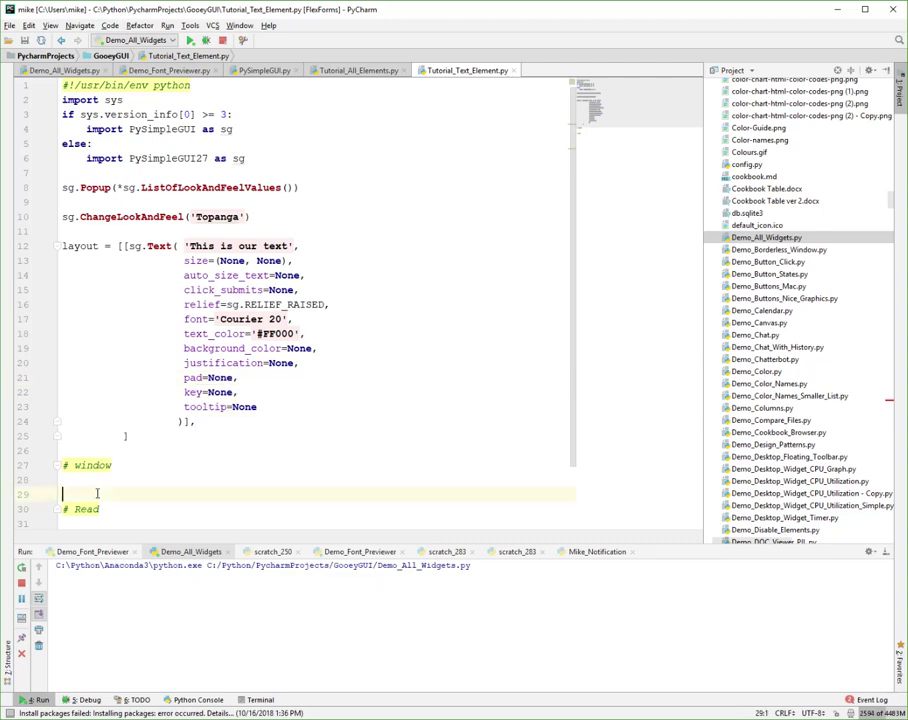
text(w)
text(indow = sg.)
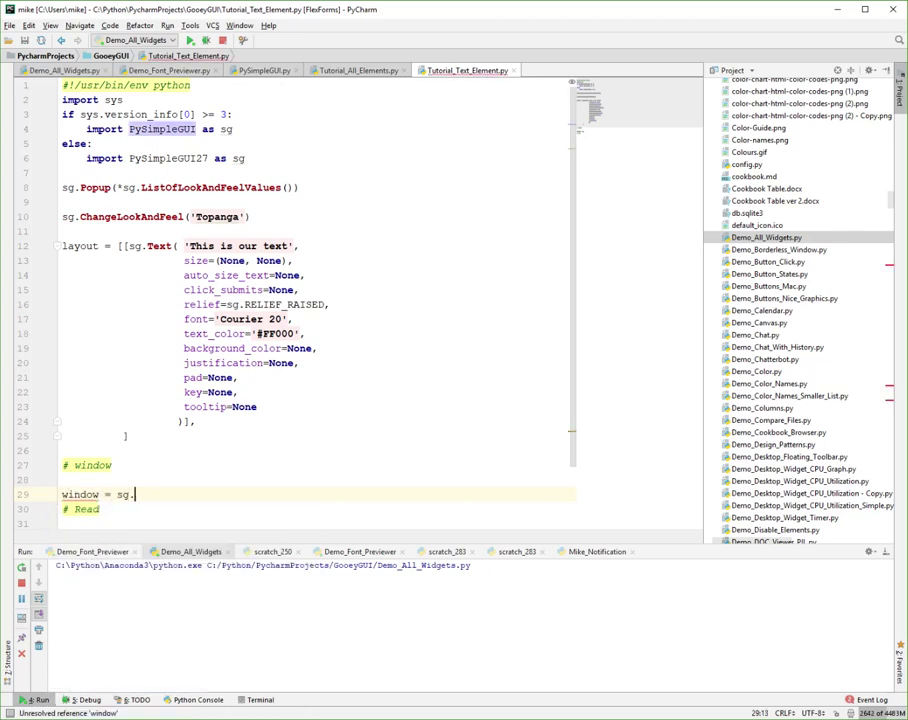
text(Windo)
key(Return)
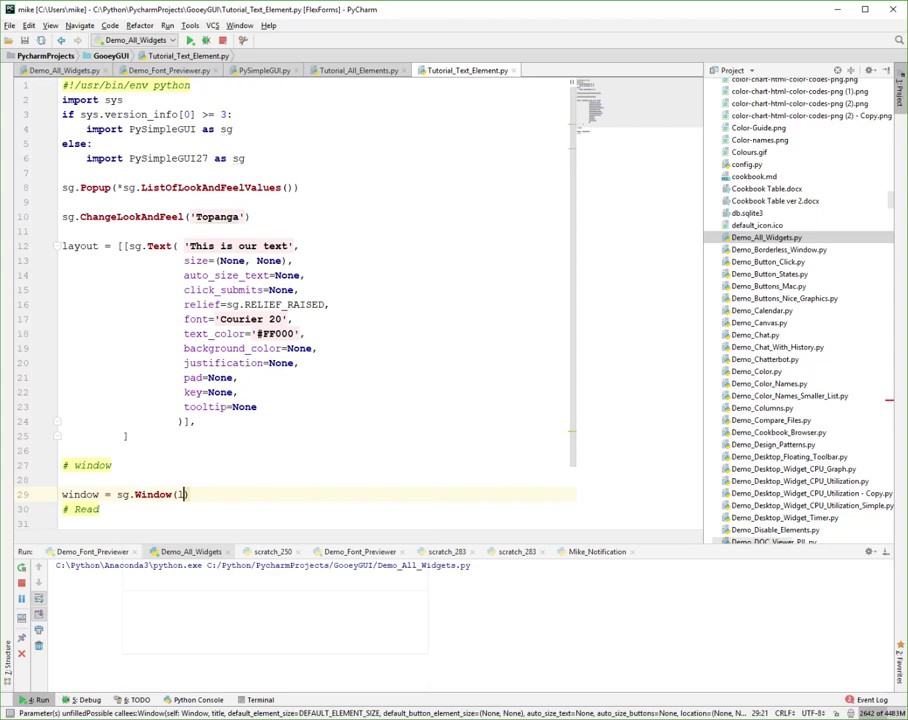
text(')
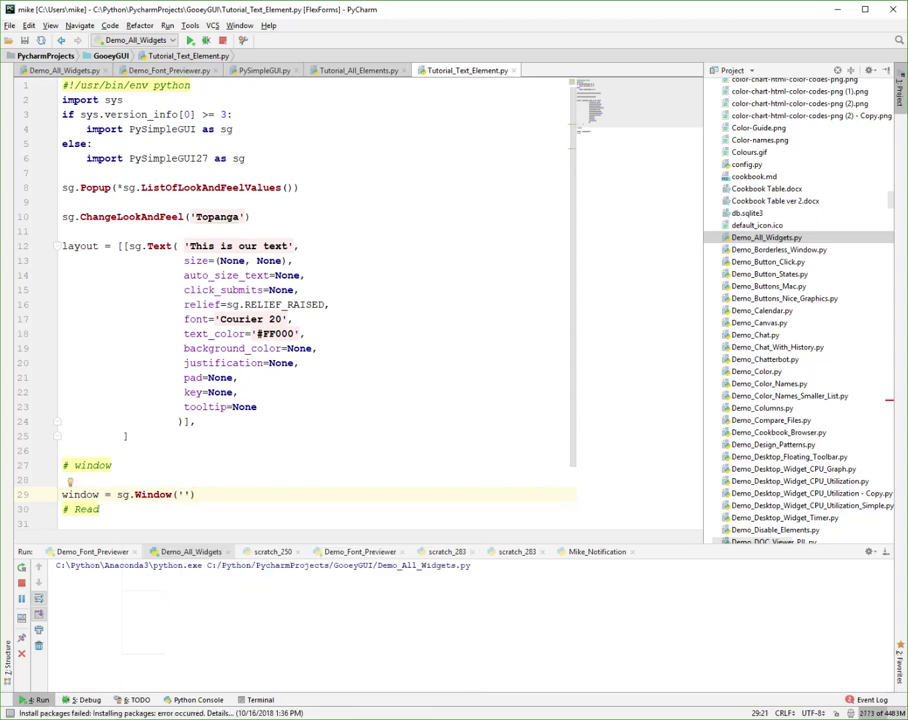
text(Text)
text(').)
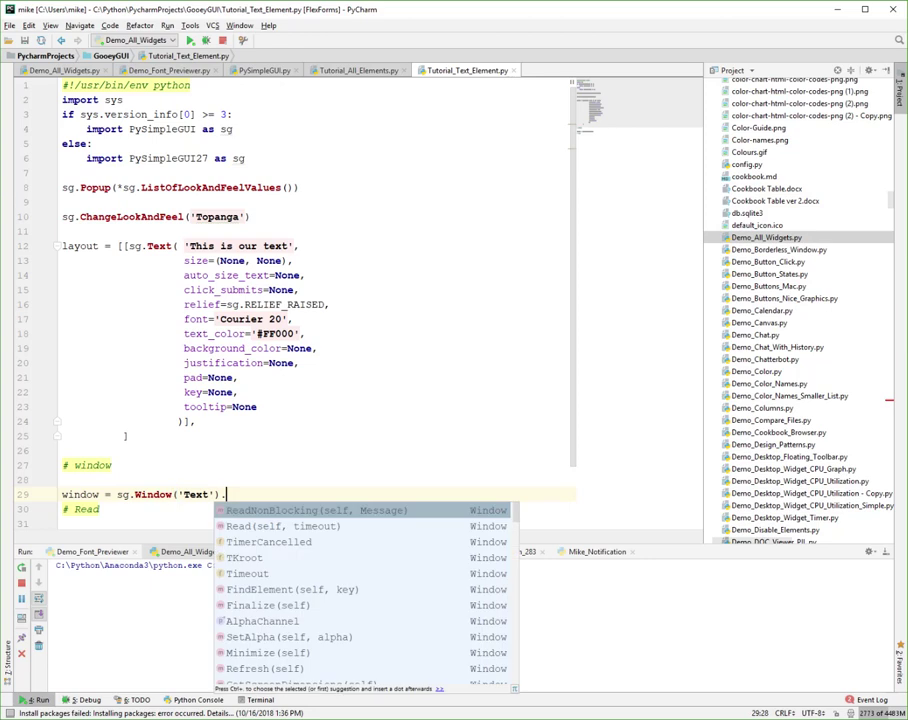
text(La)
key(Return)
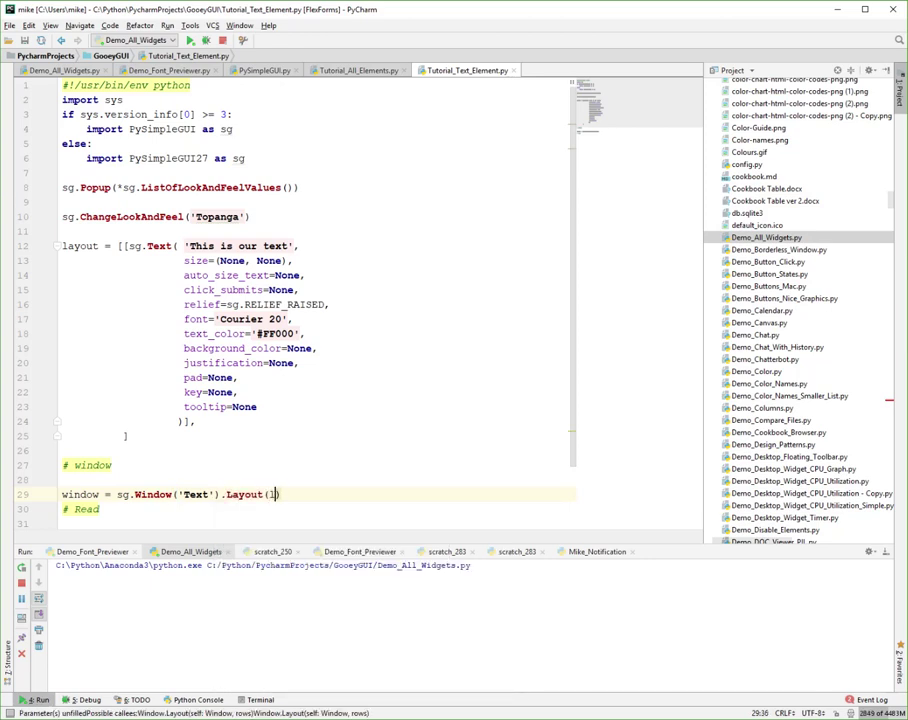
text(layout)
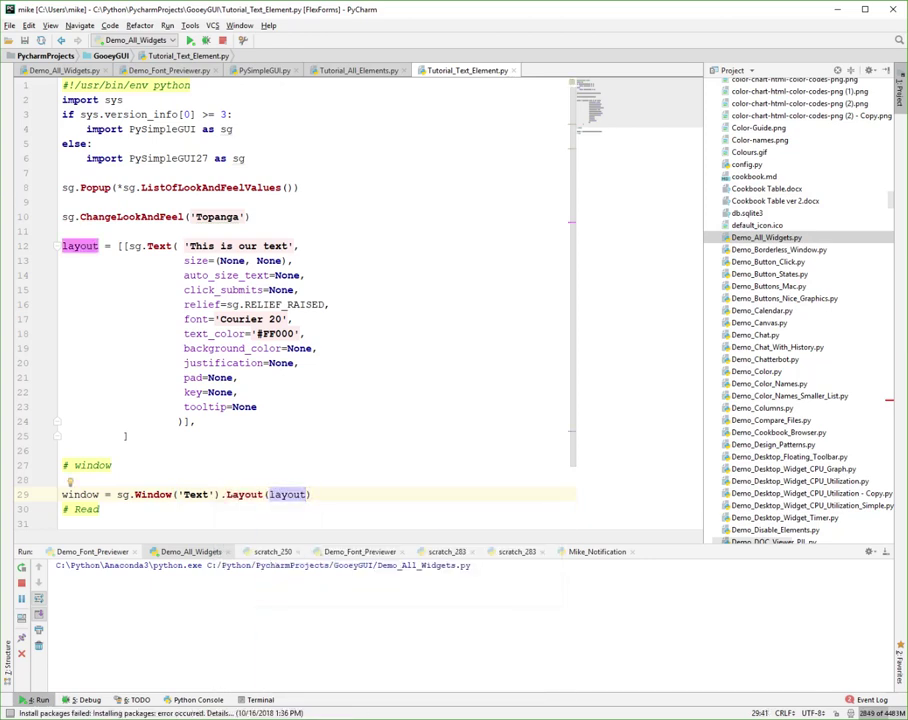
Remove the stray dot after Layout(layout), add a blank line, and reach the line below the Read comment
key(End)
text(.)
key(BackSpace)
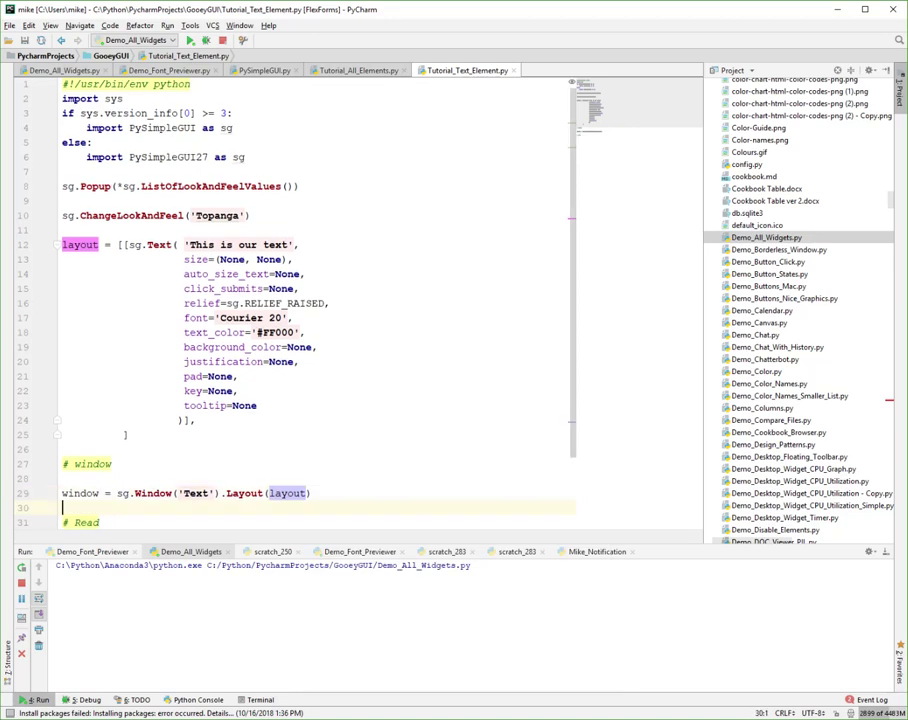
key(Return)
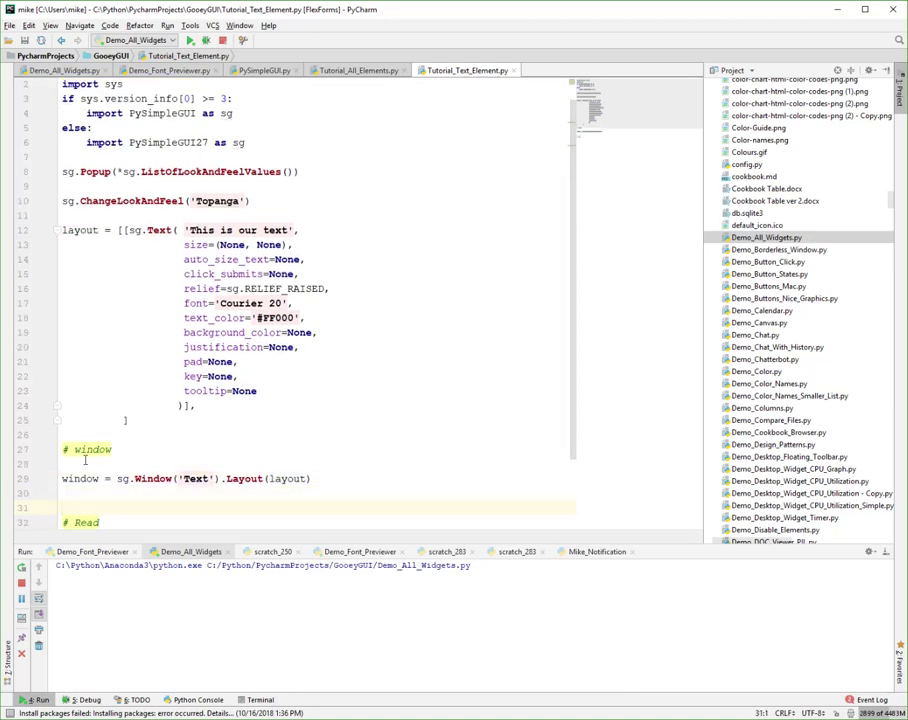
scroll(90, 453, down, 2)
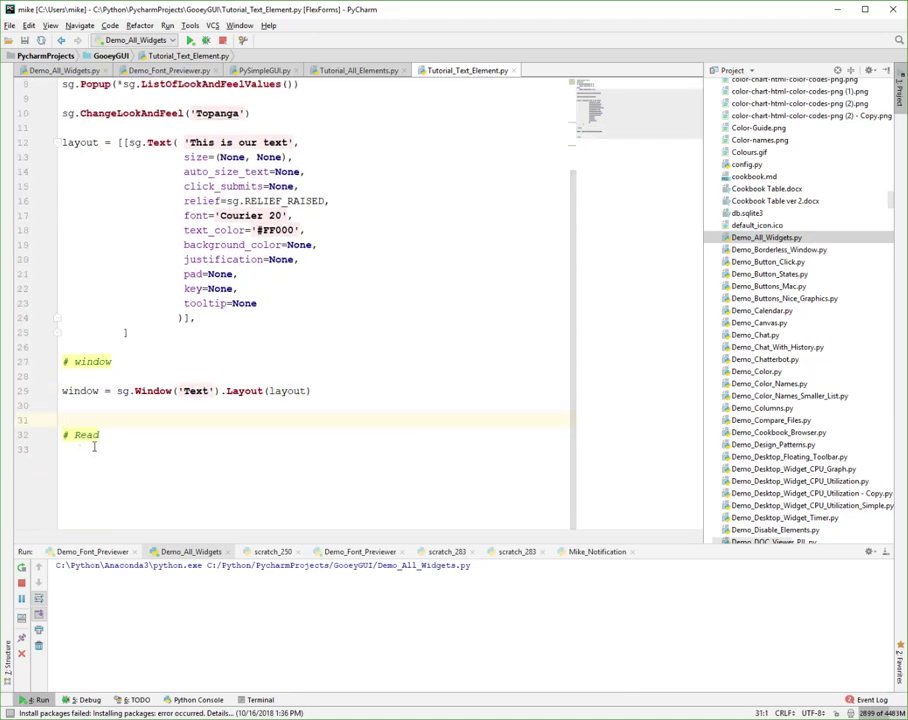
key(Down)
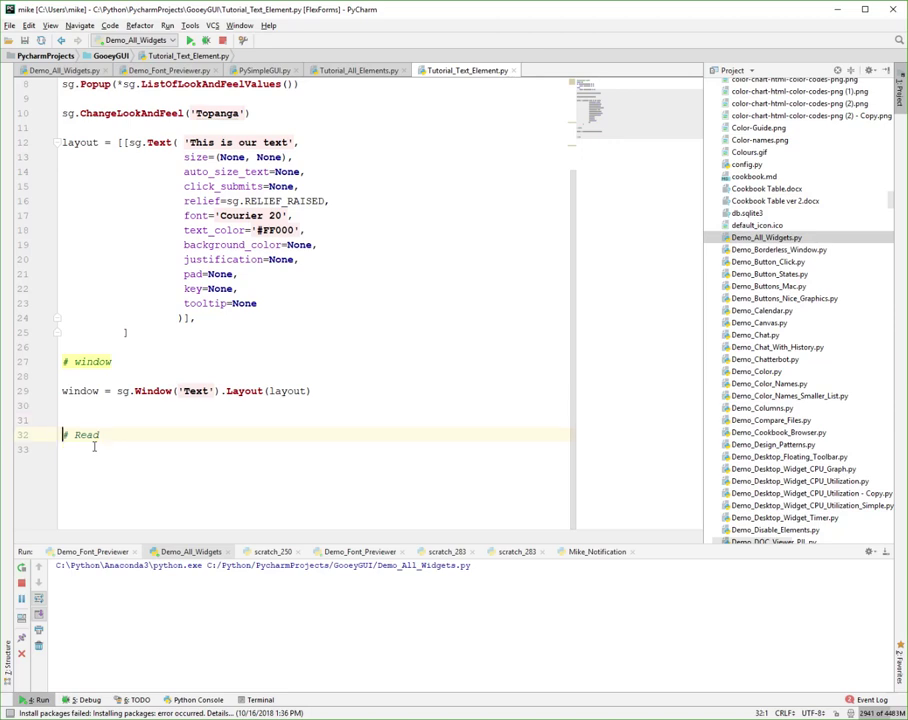
key(Down)
text(eve)
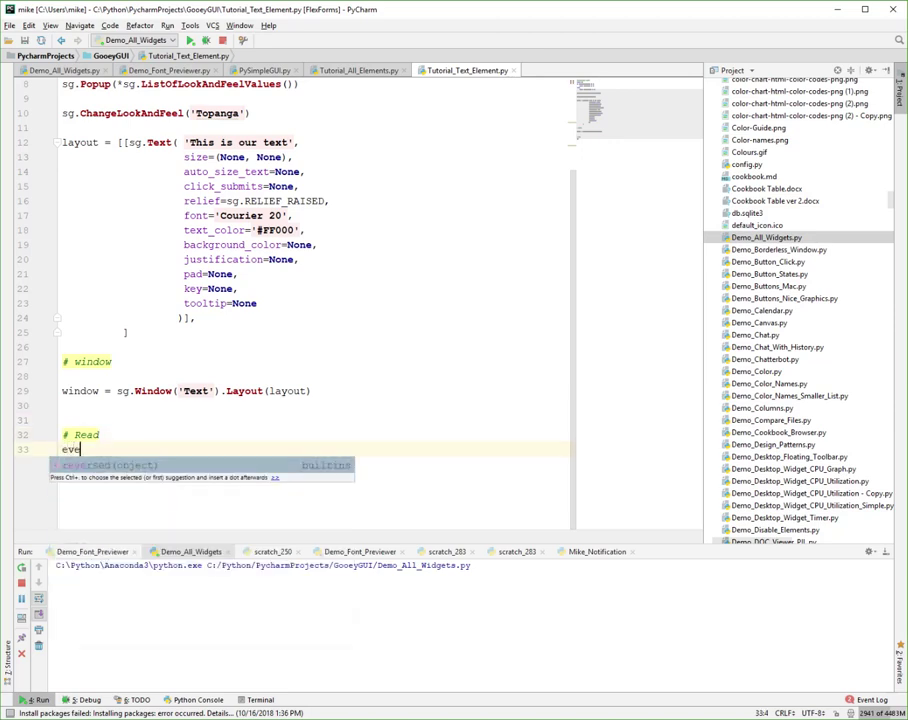
text(nt, values)
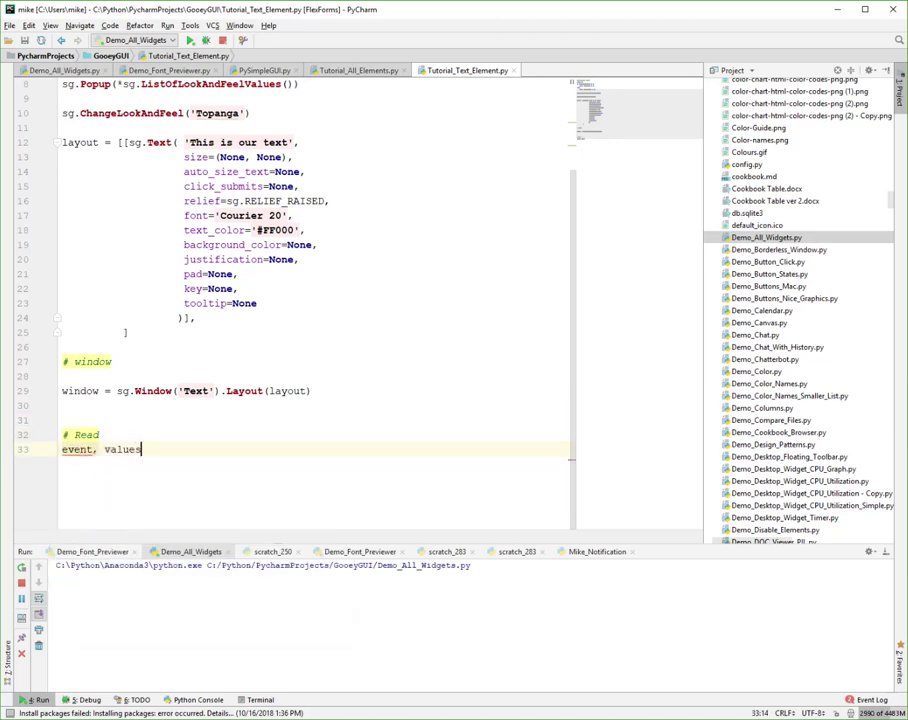
text( =)
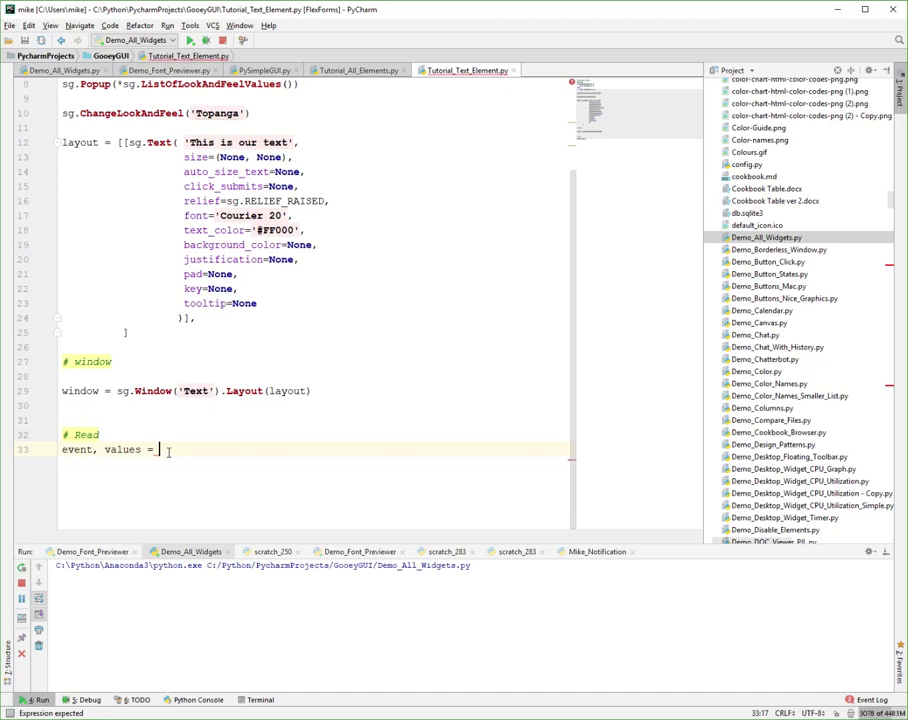
text(w)
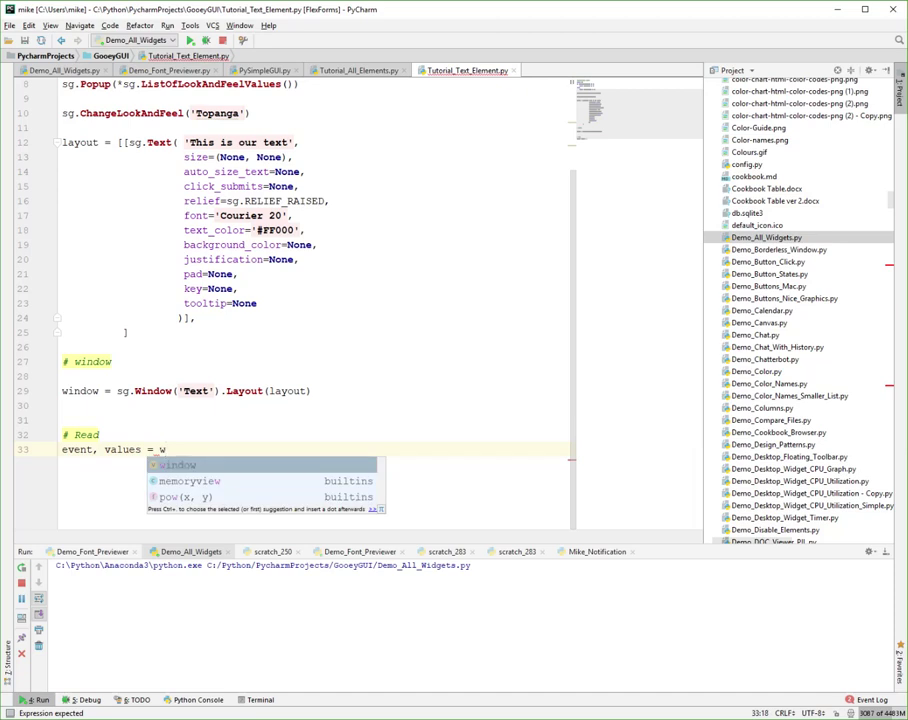
text(indow)
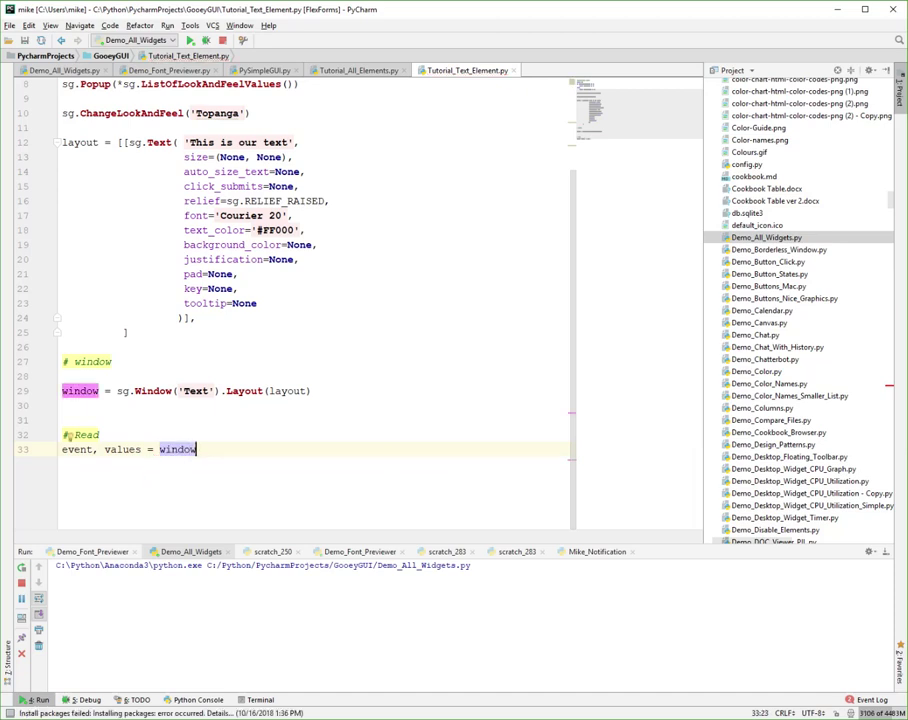
text(.)
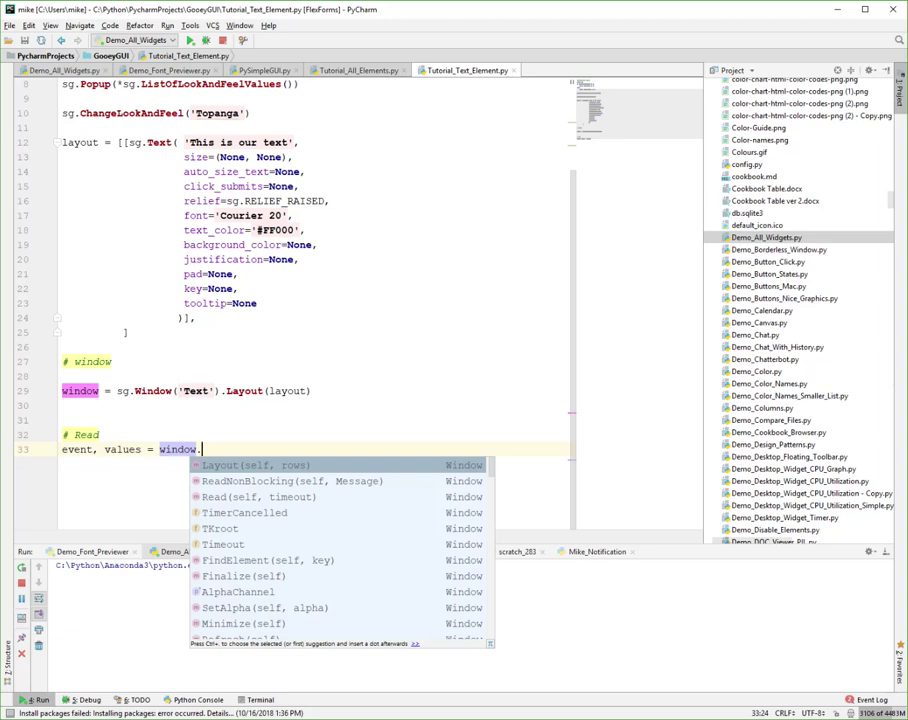
text(Read)
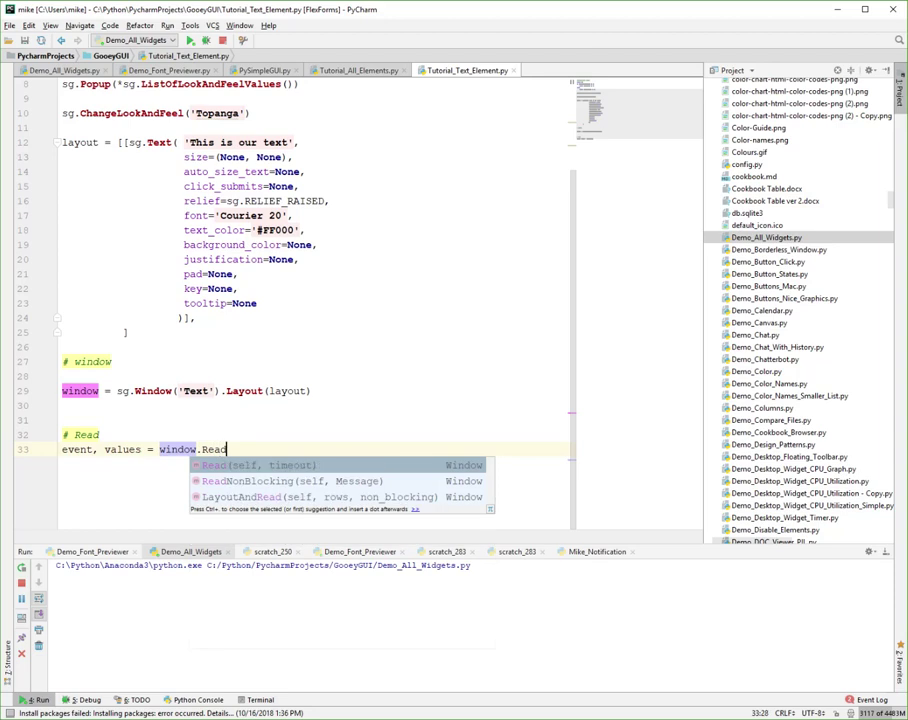
Finish the window.Read() line, run the script and dismiss the theme-list popup
key(Return)
key(ctrl+shift+F10)
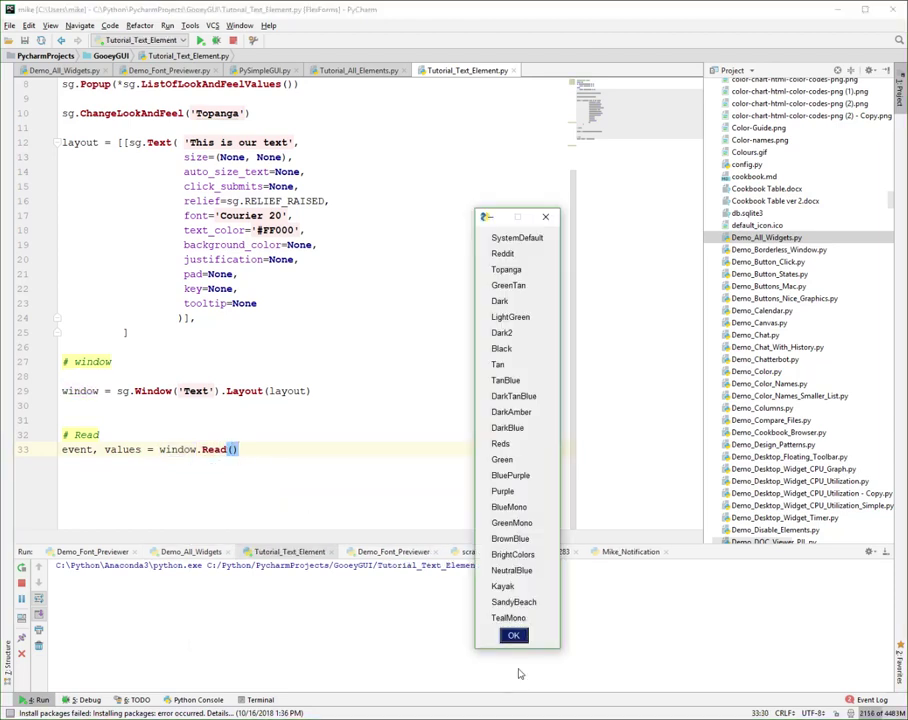
click(514, 635)
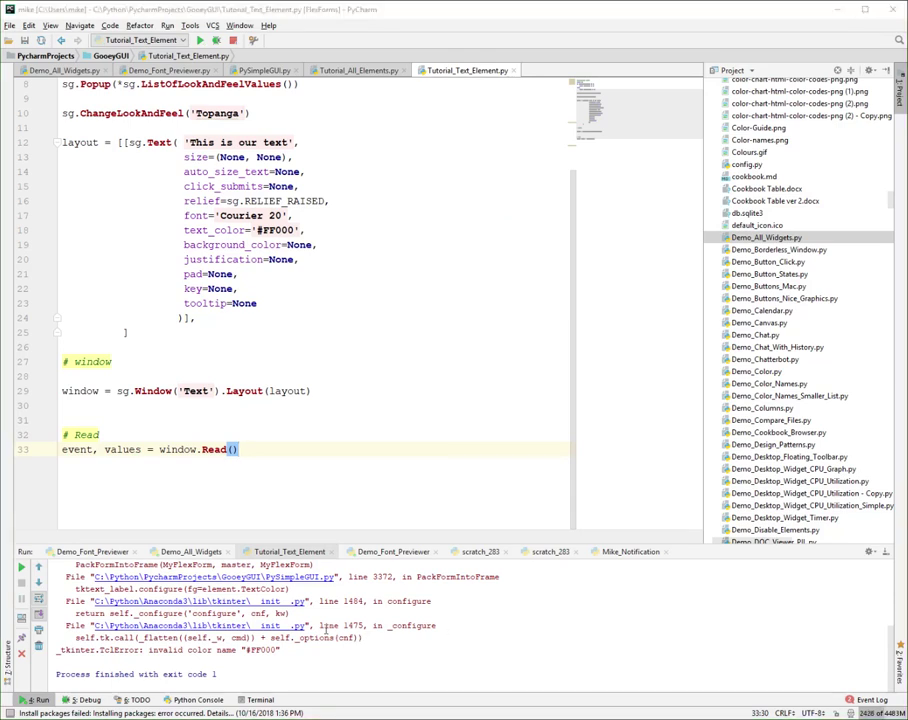
Fix the colour to '#FF0000', rerun, move the red text window, and comment out line 8's popup
click(276, 230)
text(0)
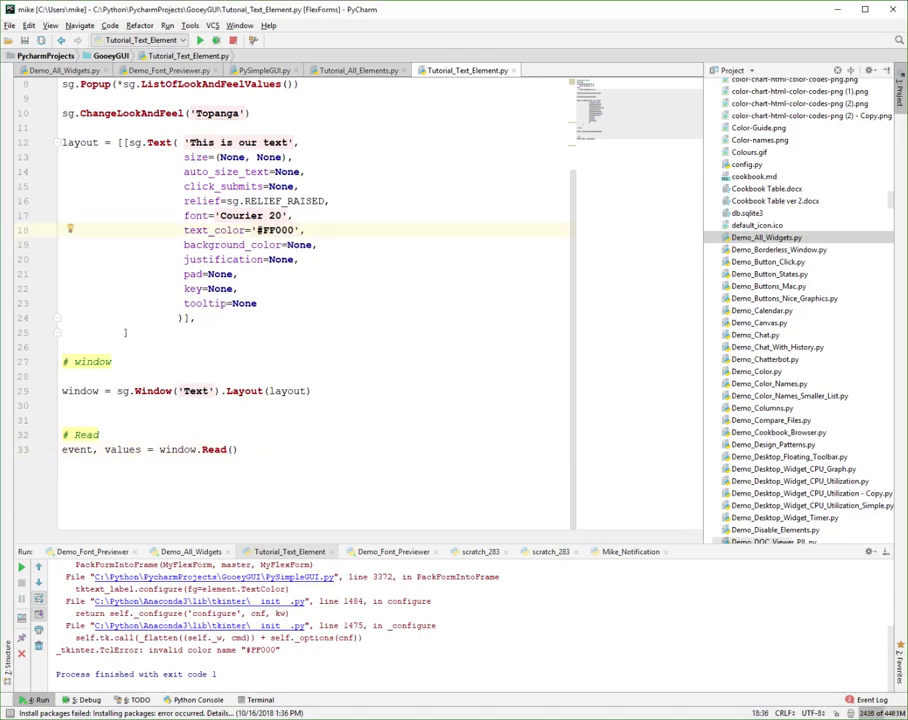
text(0)
key(shift+F10)
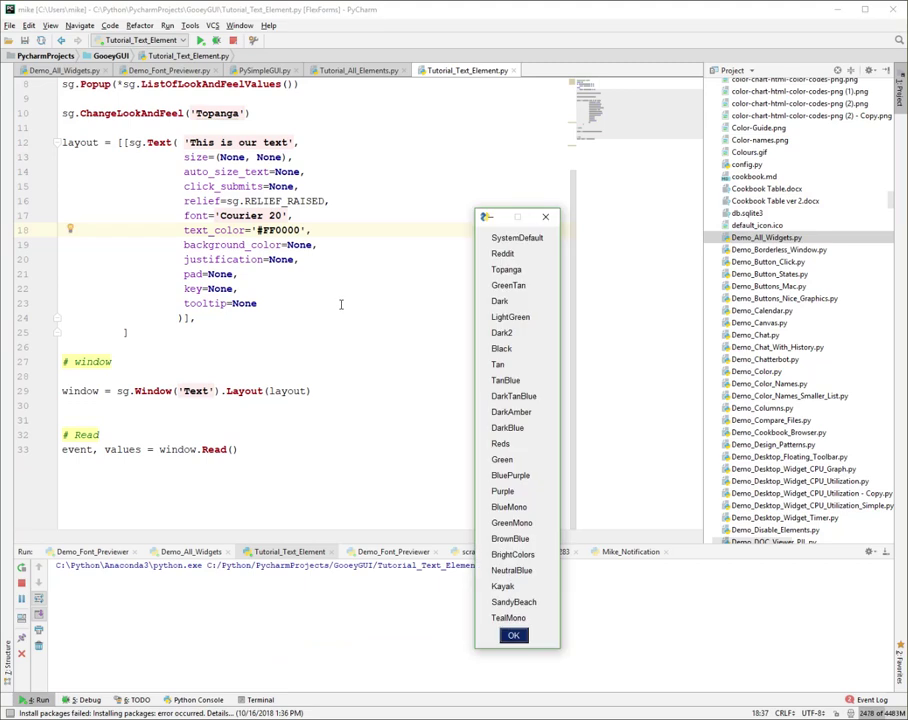
click(514, 635)
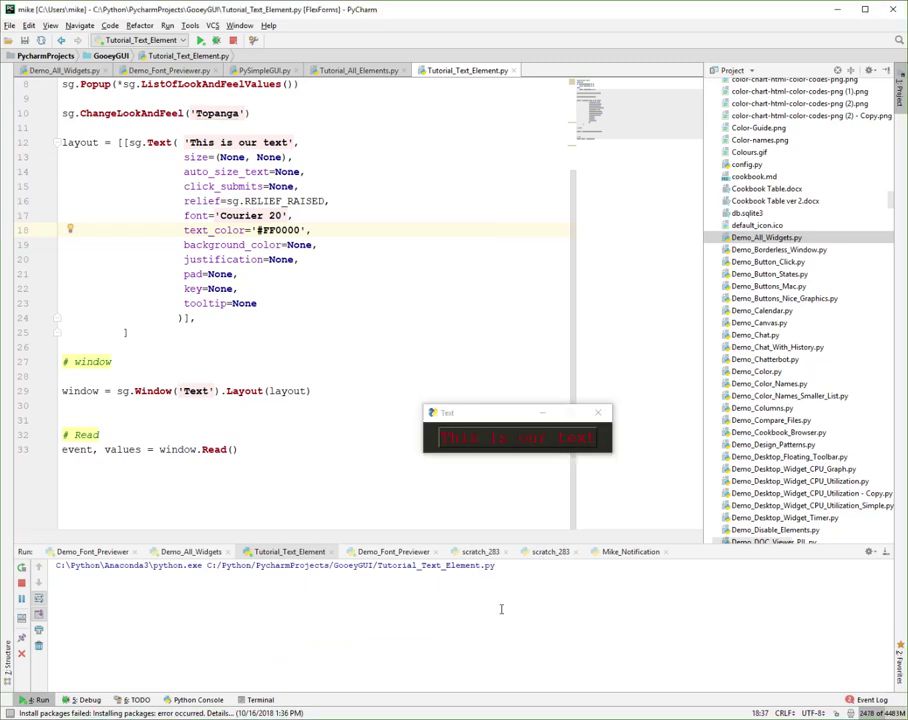
drag(489, 420, 323, 387)
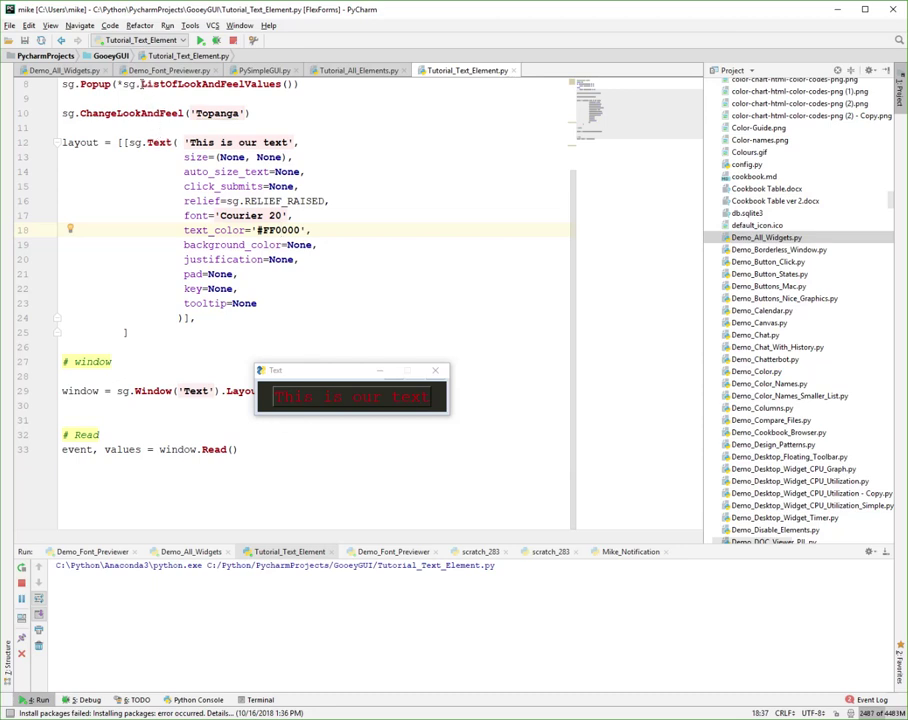
click(140, 84)
key(ctrl+slash)
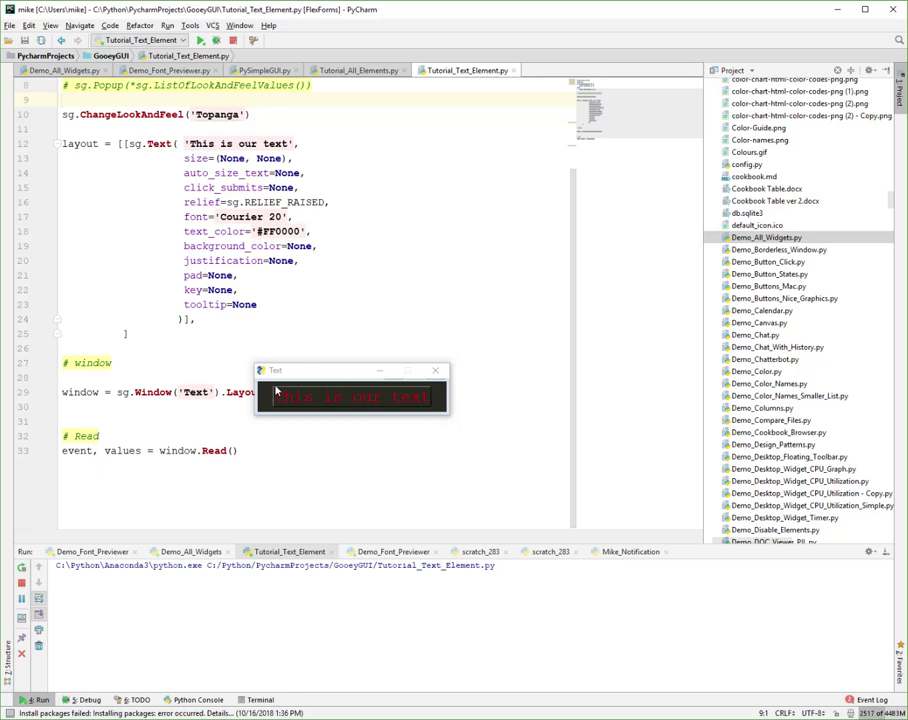
Comment out the ChangeLookAndFeel Topanga line, rerun, and move the new Text window aside
click(163, 122)
click(163, 117)
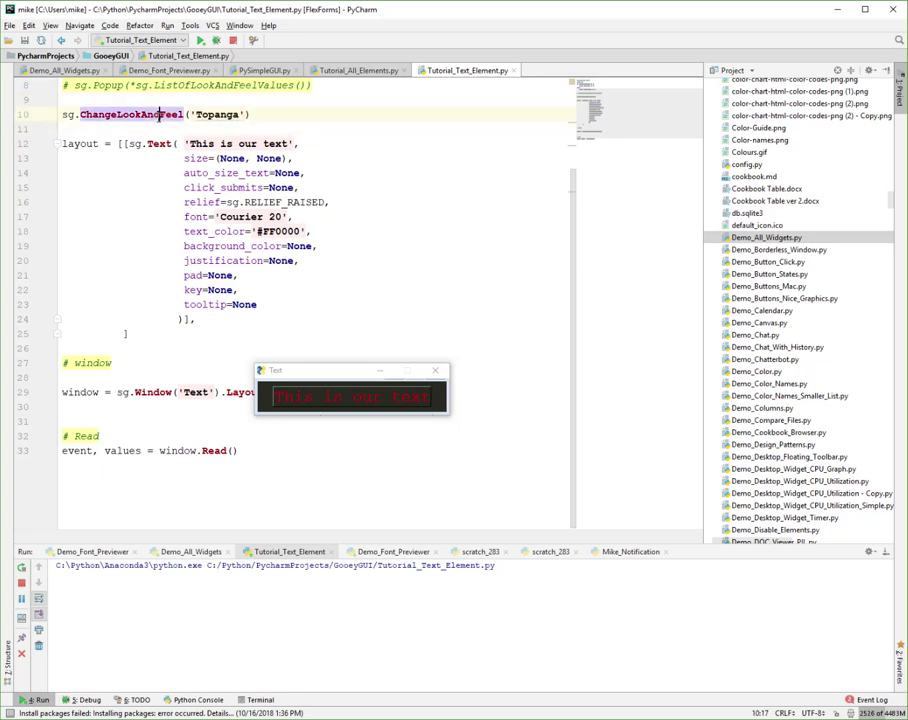
key(ctrl+slash)
key(shift+F10)
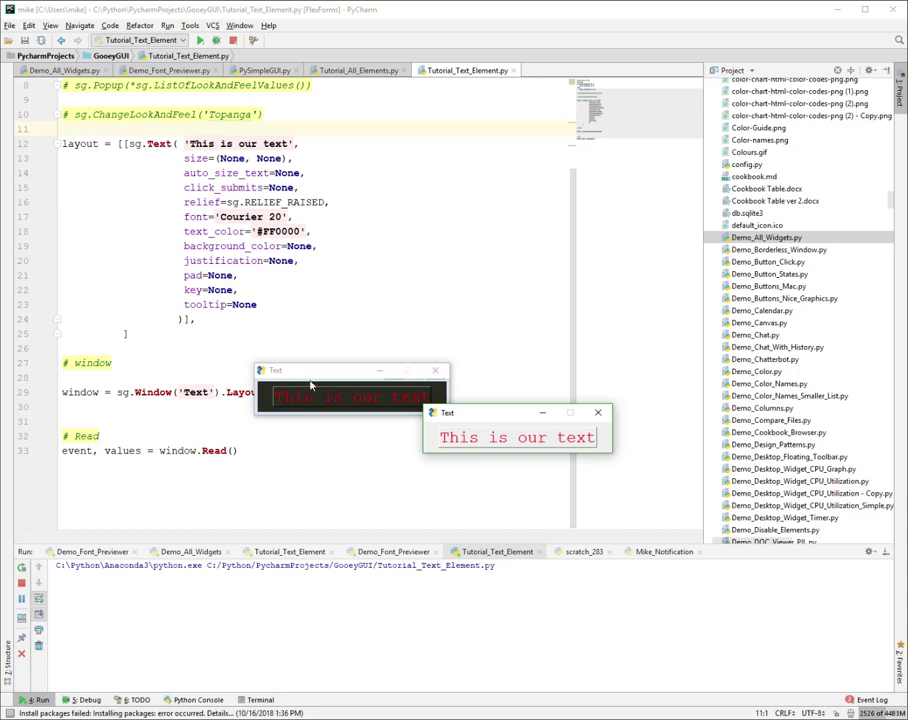
drag(473, 415, 528, 346)
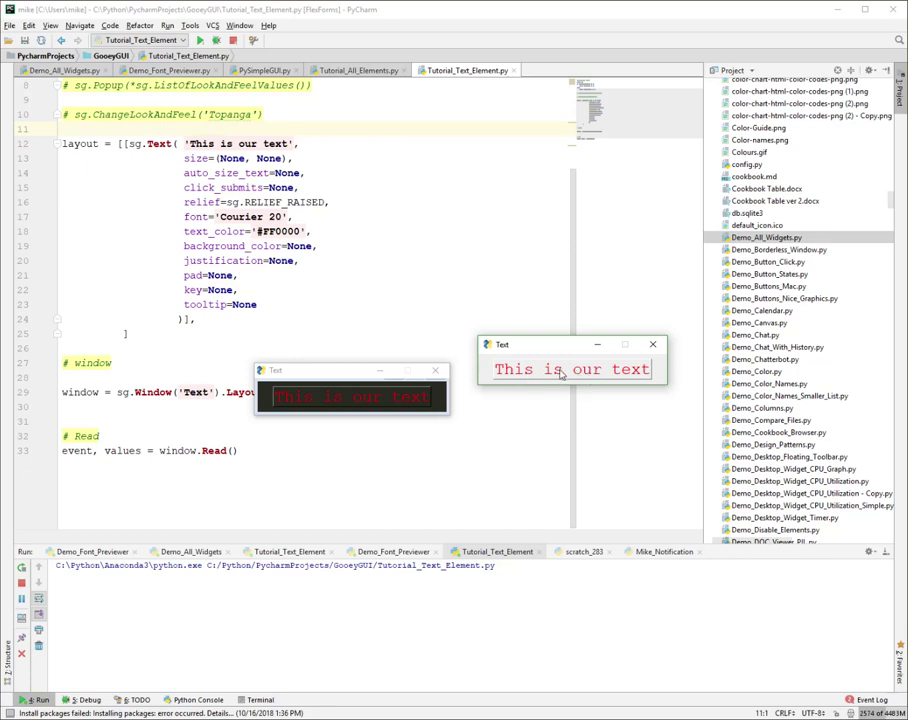
Close the plain-styled and dark-styled Text windows
click(381, 397)
click(580, 366)
click(655, 346)
click(435, 370)
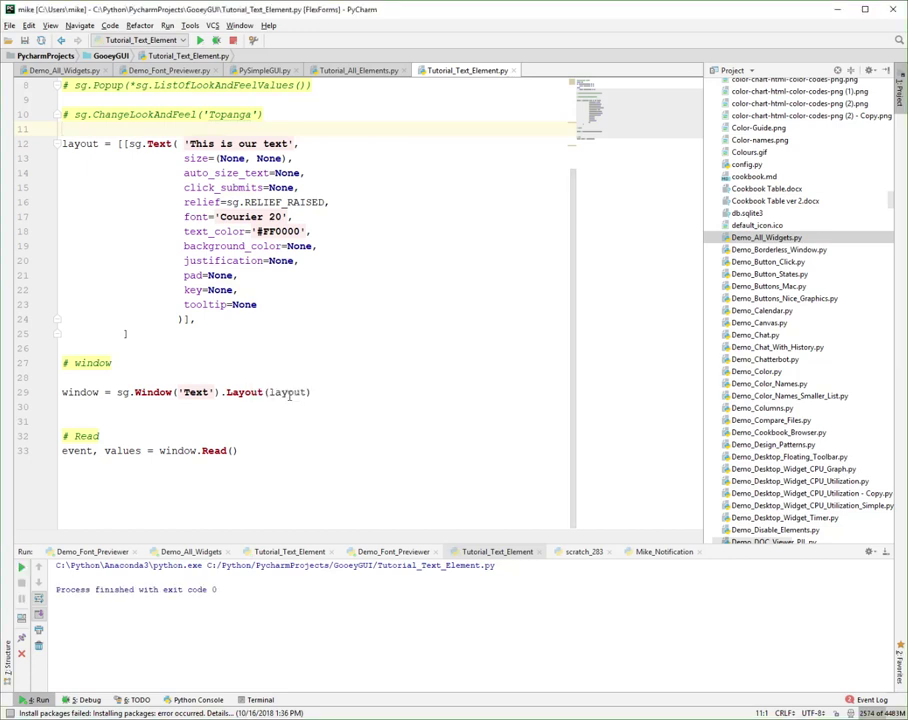
Add keep_on_top=True to the window, then select the Text element's tooltip and background_color values
click(214, 392)
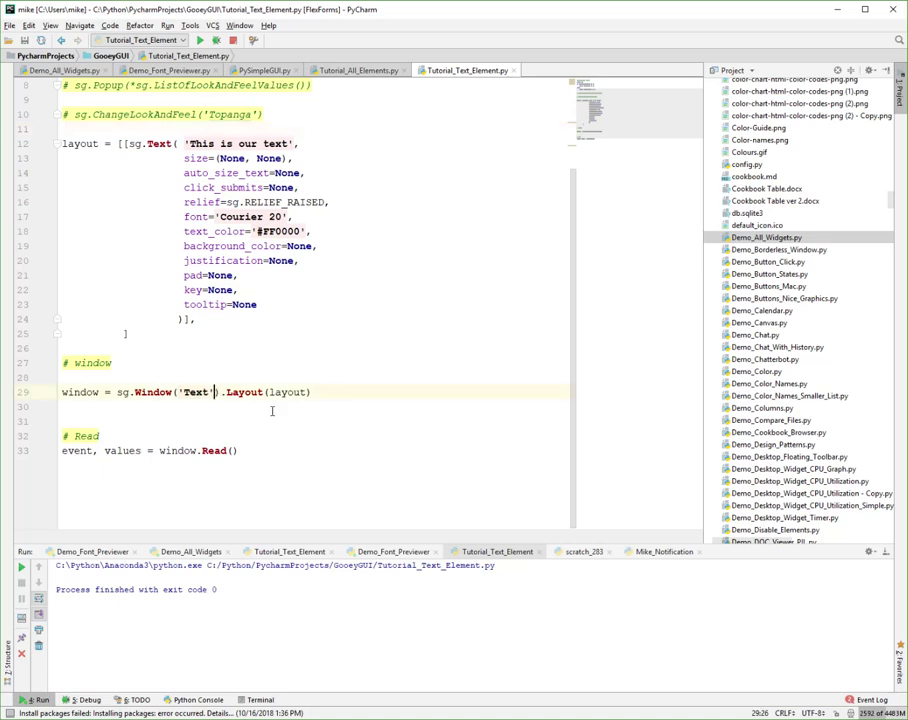
text(, ke)
key(Return)
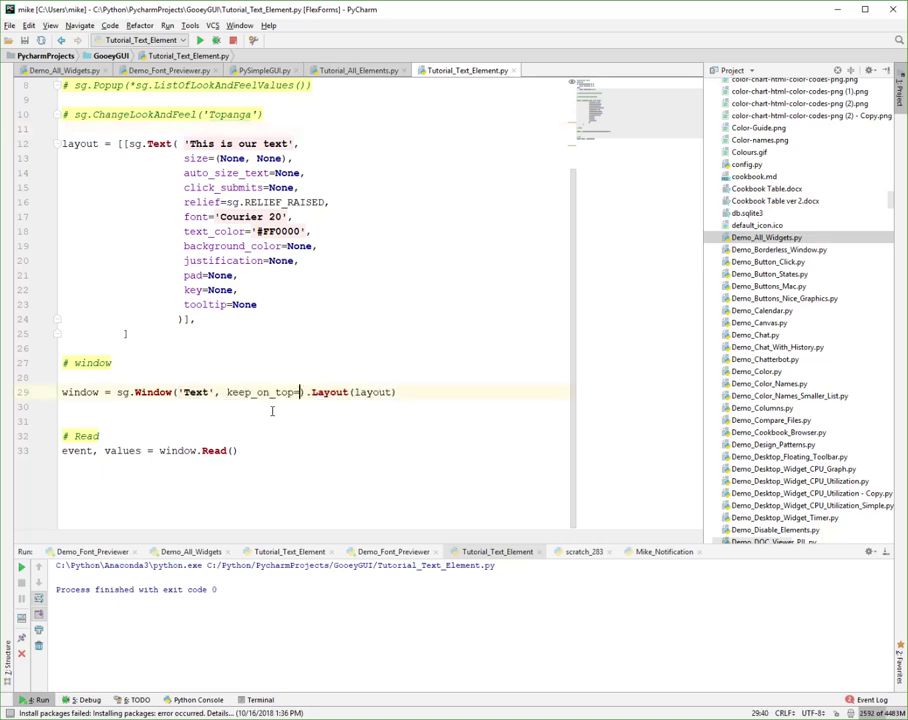
text(Tr)
key(Return)
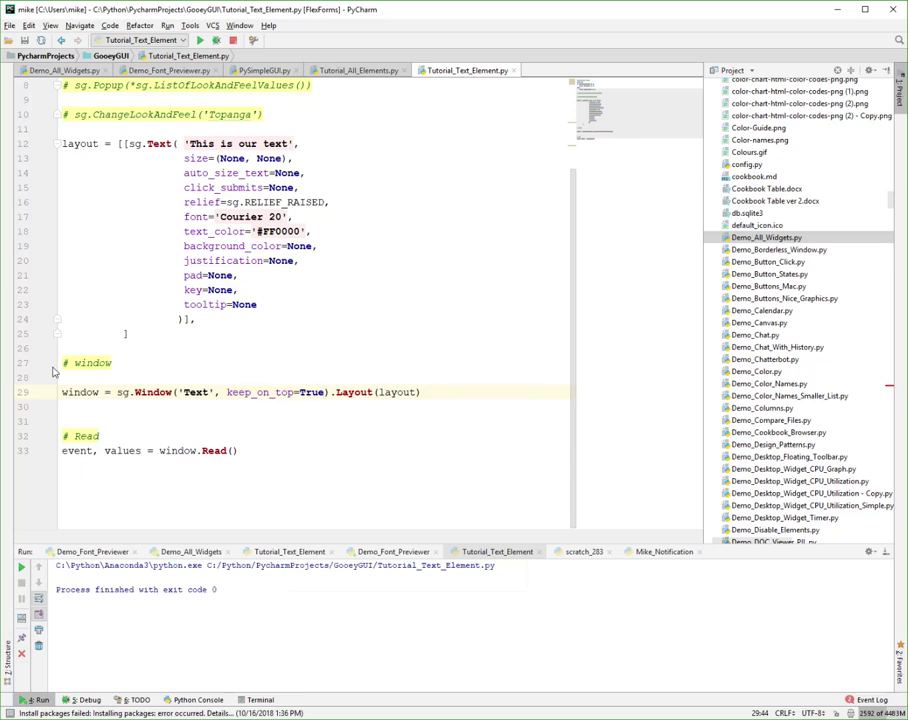
click(230, 275)
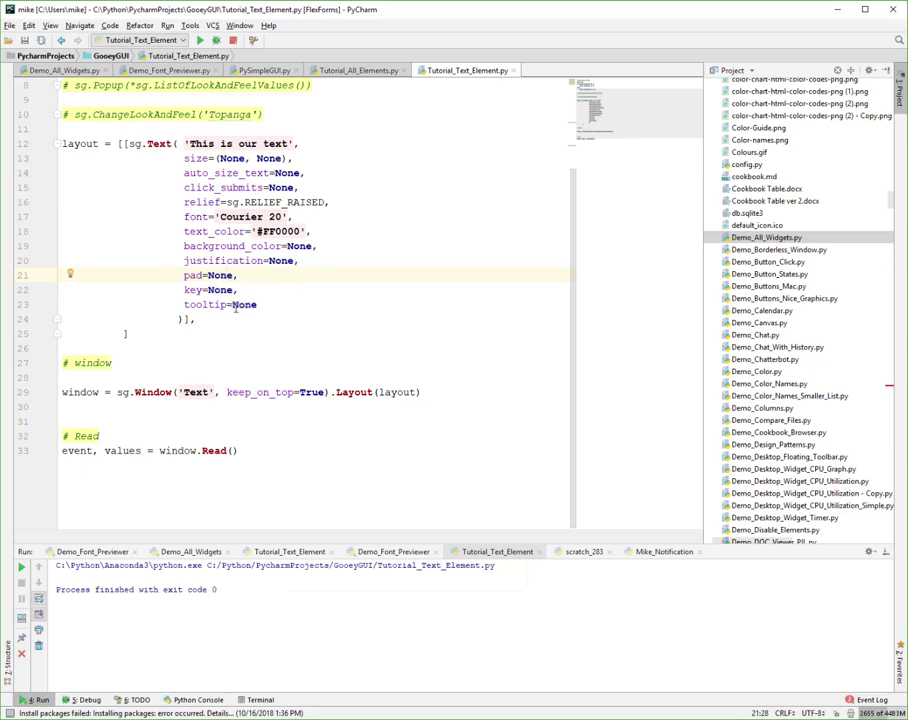
double_click(244, 305)
text(')
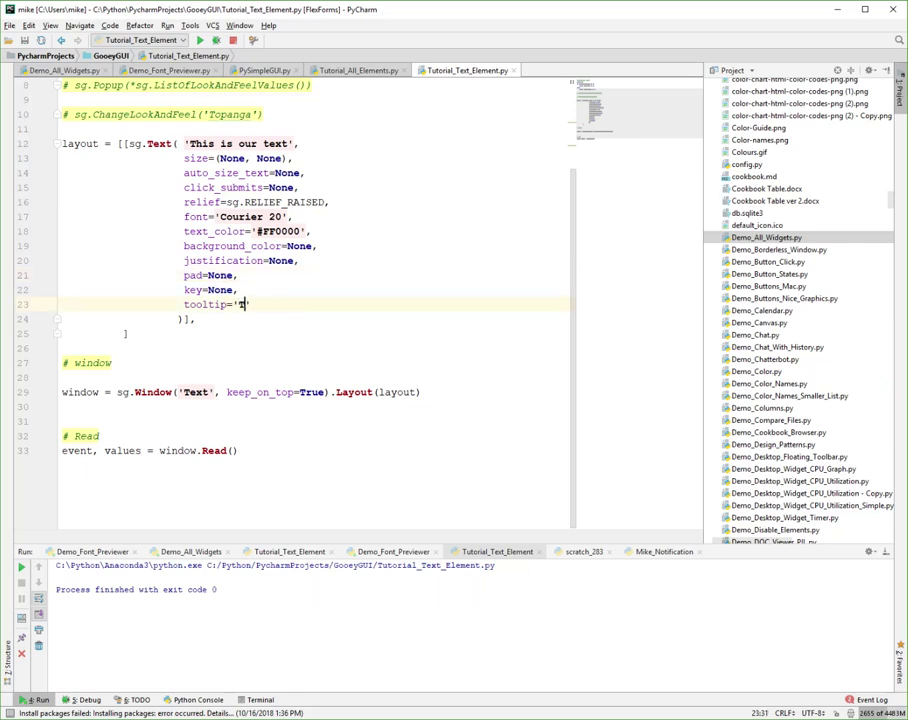
text(Tooltip)
double_click(300, 247)
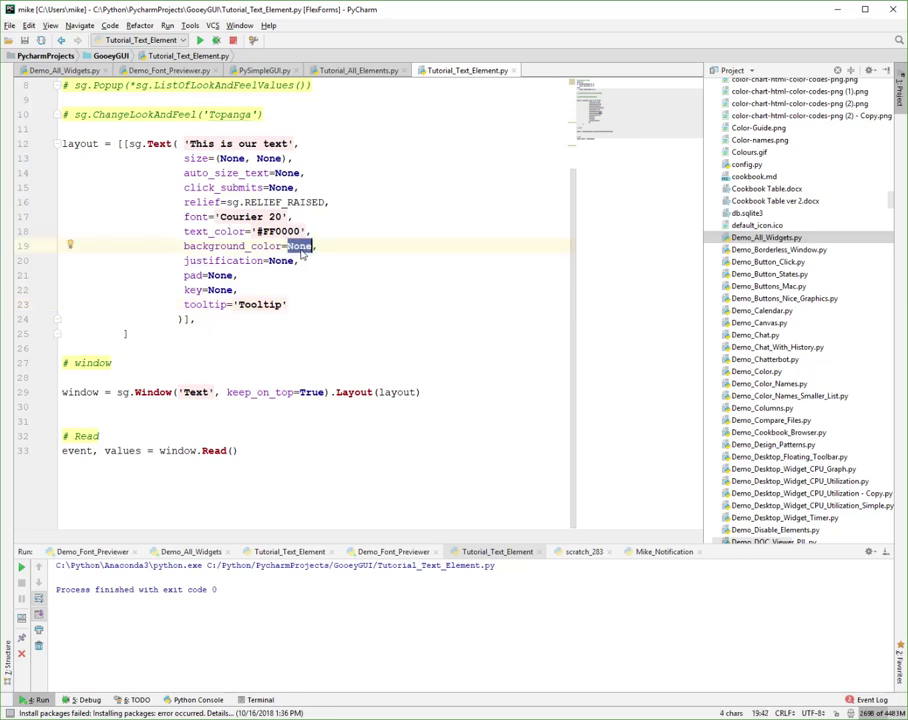
text('yellow)
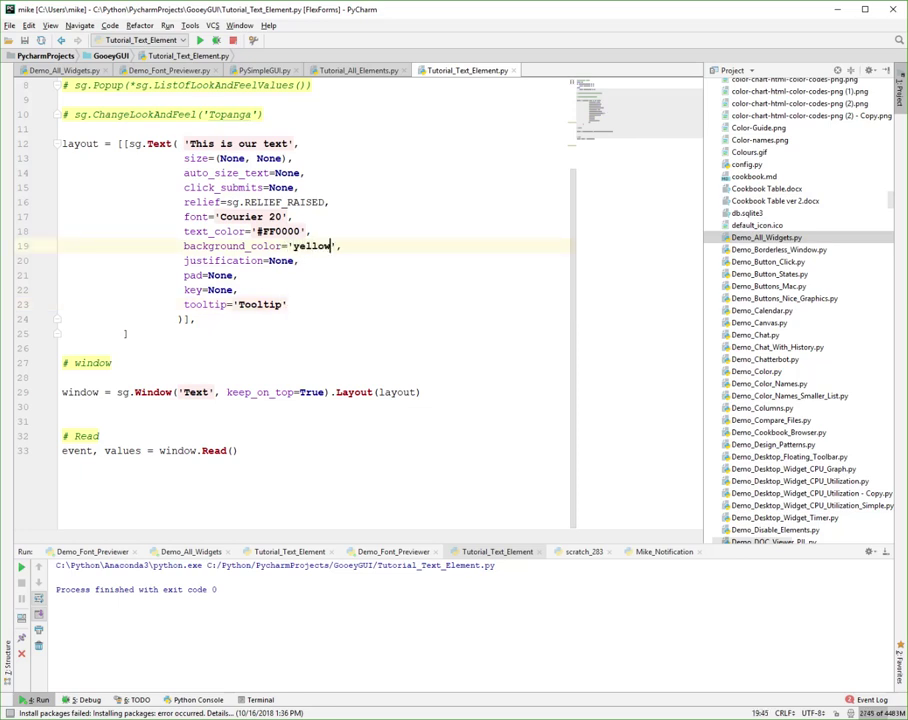
Change the relief from RELIEF_RAISED to RELIEF_RIDGE and select click_submits' None value
double_click(284, 202)
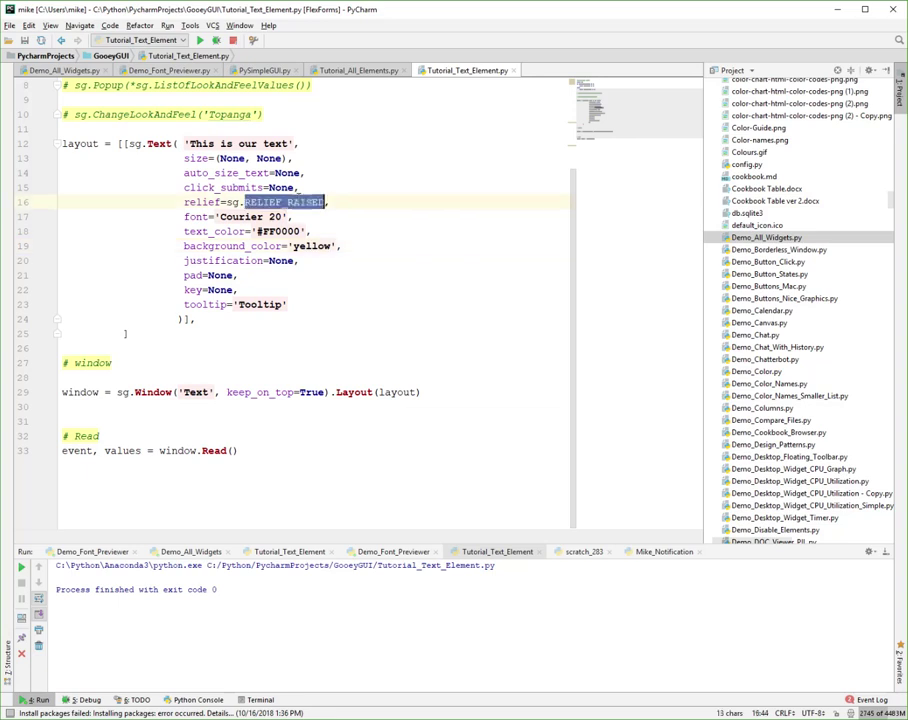
key(BackSpace)
text(REL)
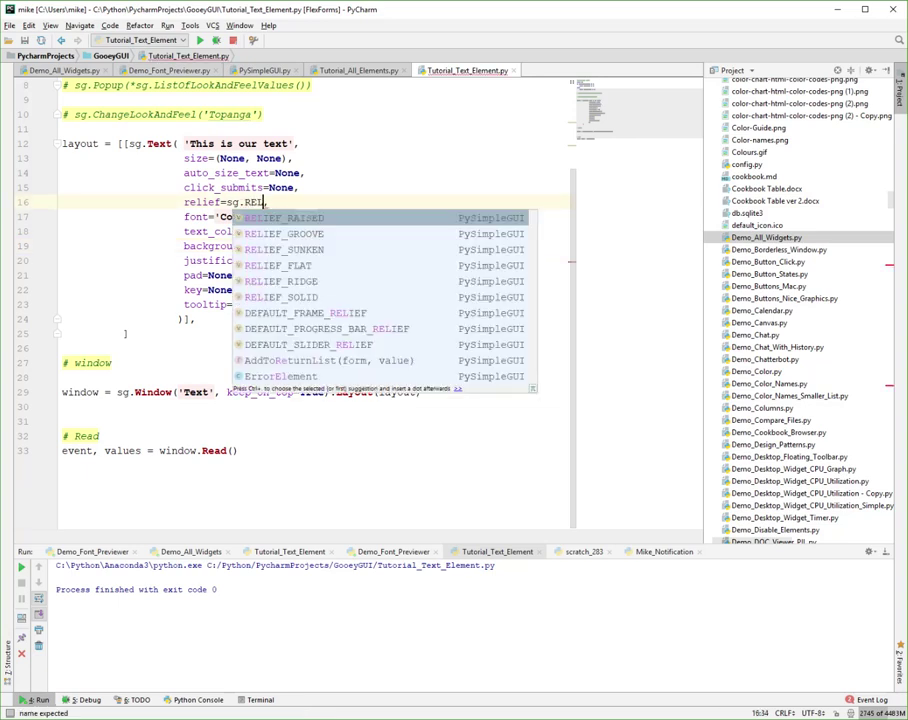
key(Down)
key(Down)
key(Down)
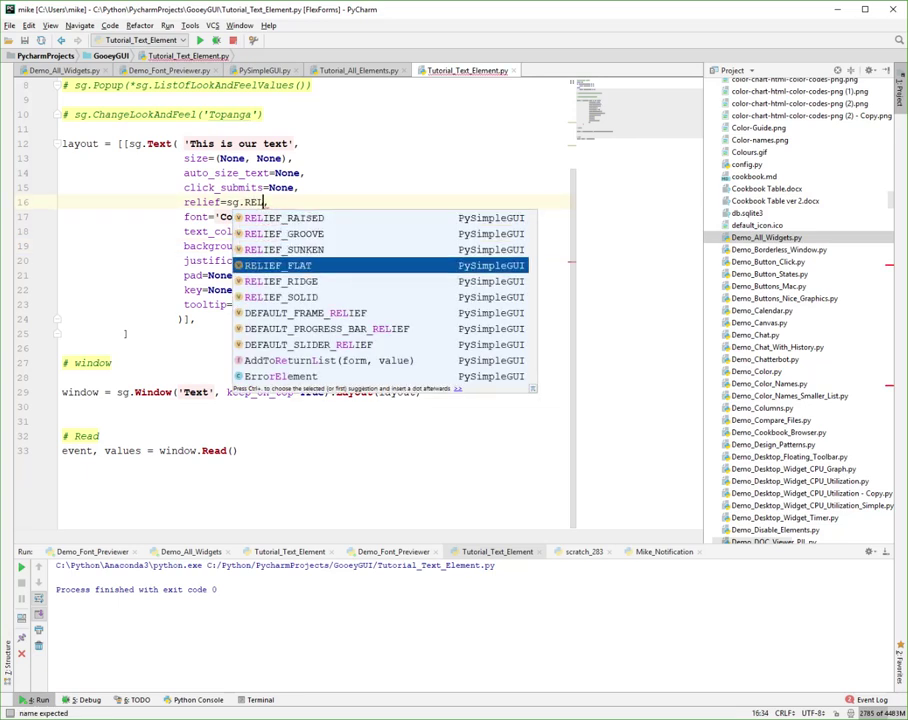
key(Down)
key(Return)
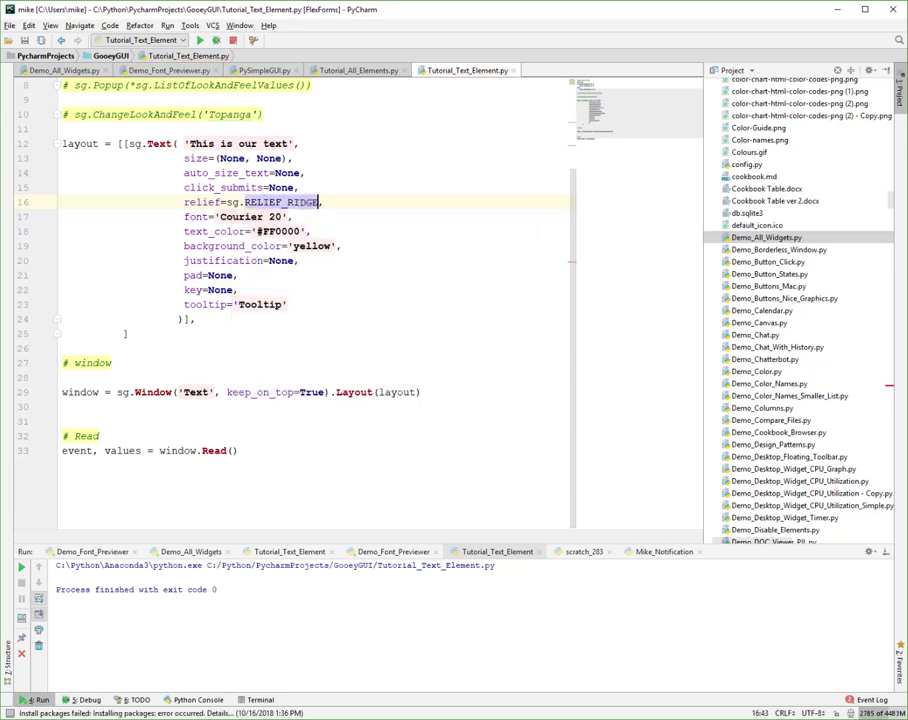
double_click(281, 187)
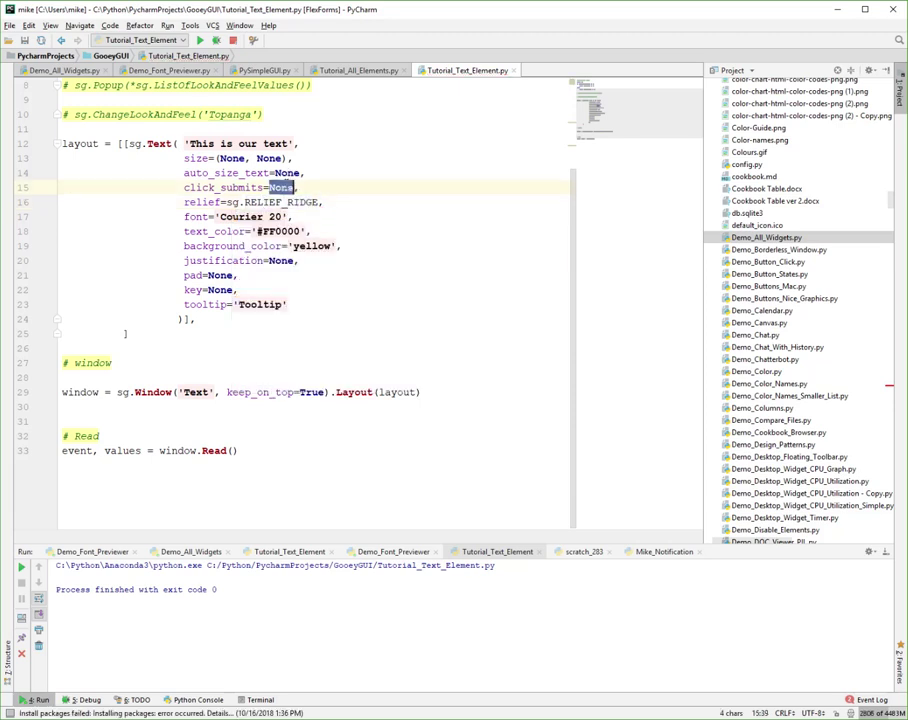
text(FTrue)
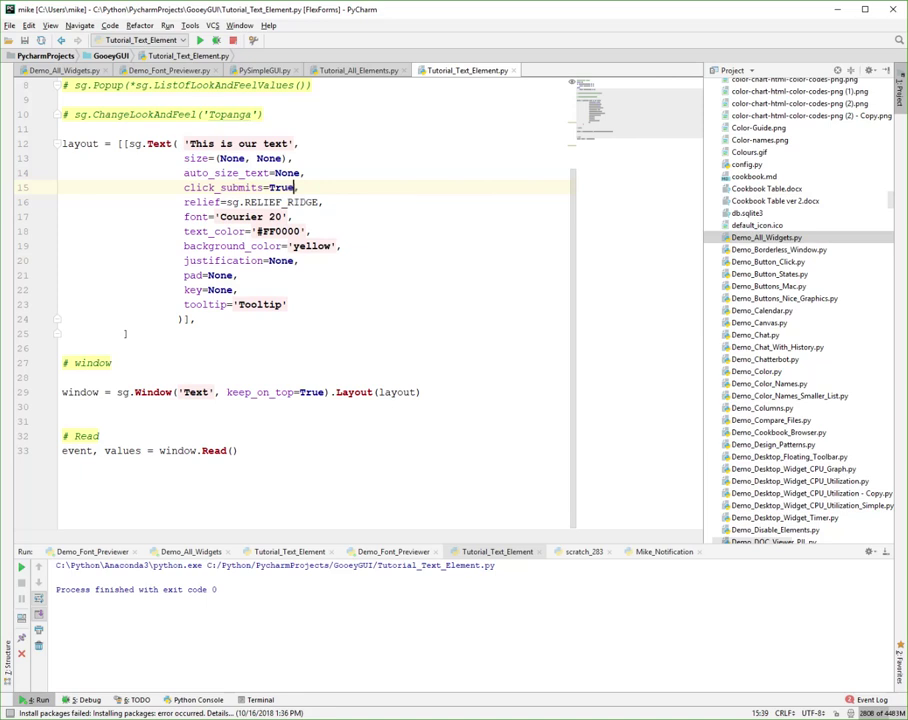
drag(184, 246, 251, 246)
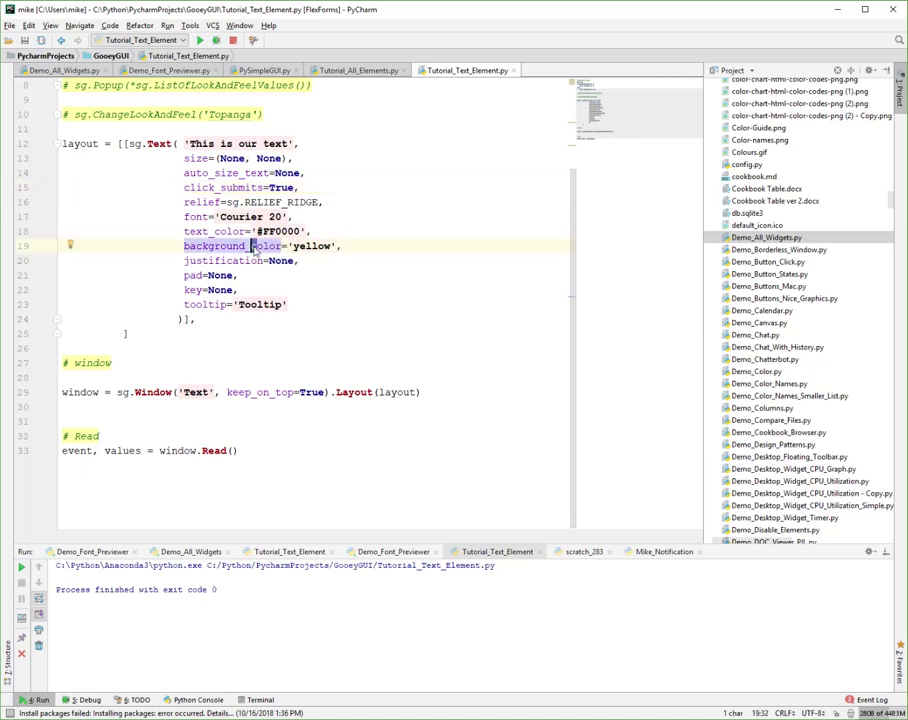
Run the script, close the yellow ridged text window, and add a blank line after window.Read()
key(shift+F10)
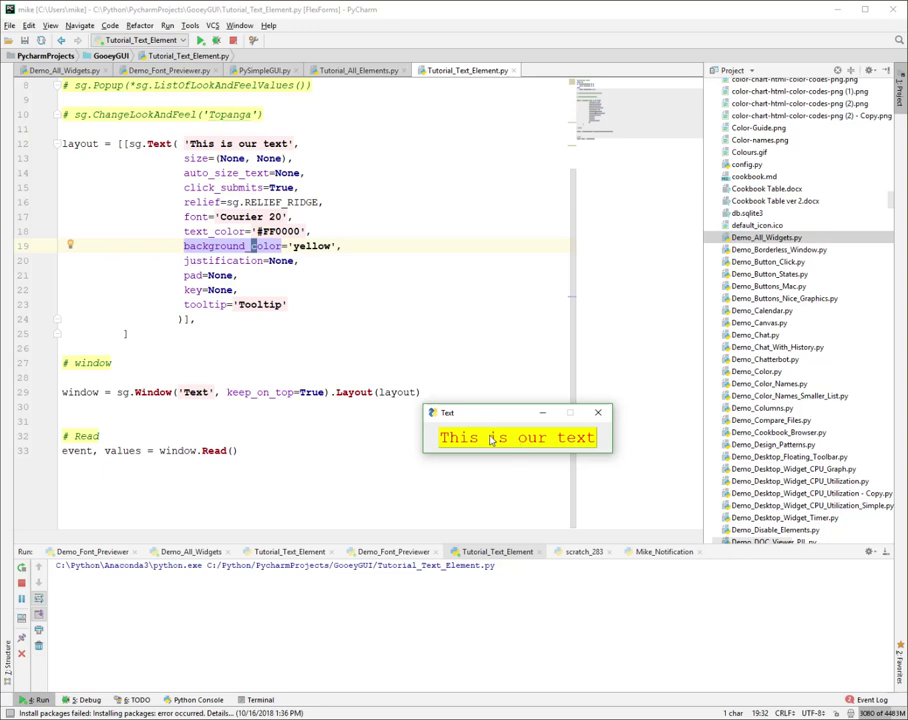
click(491, 440)
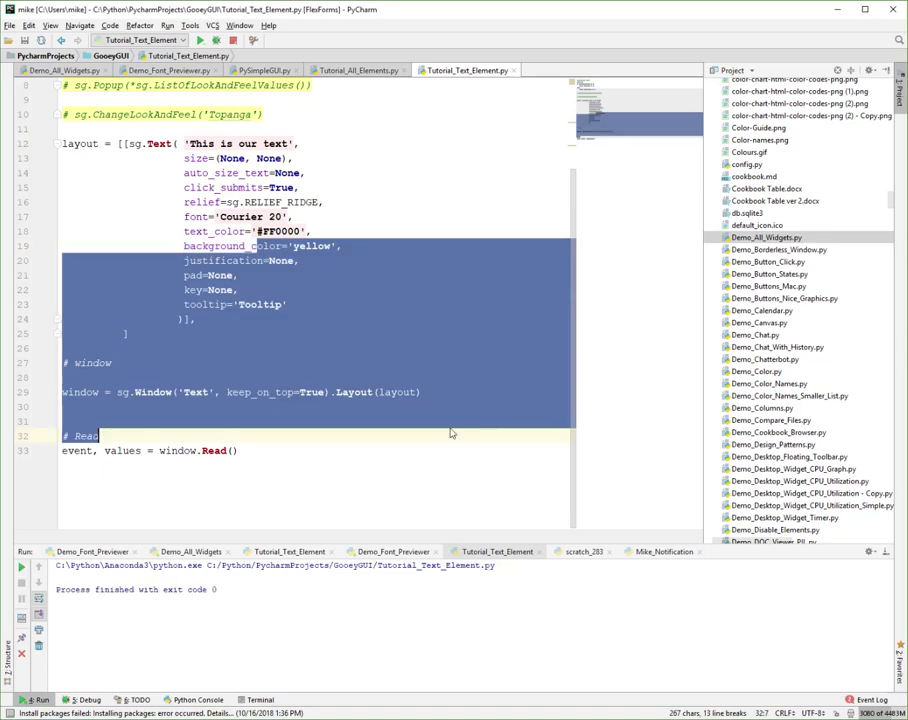
click(290, 413)
click(243, 468)
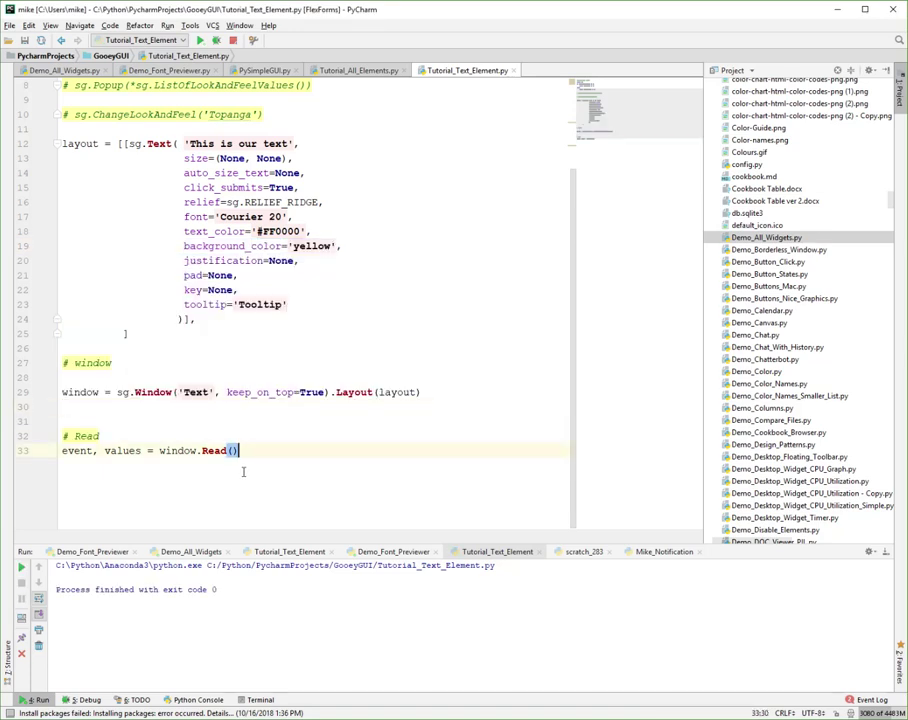
key(shift+F10)
click(468, 437)
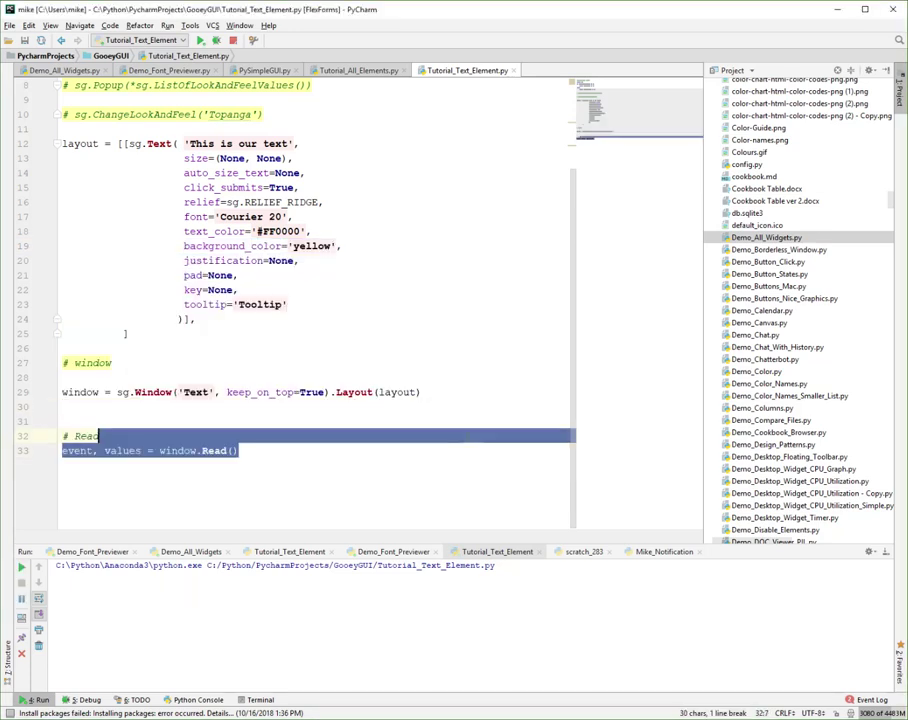
click(284, 474)
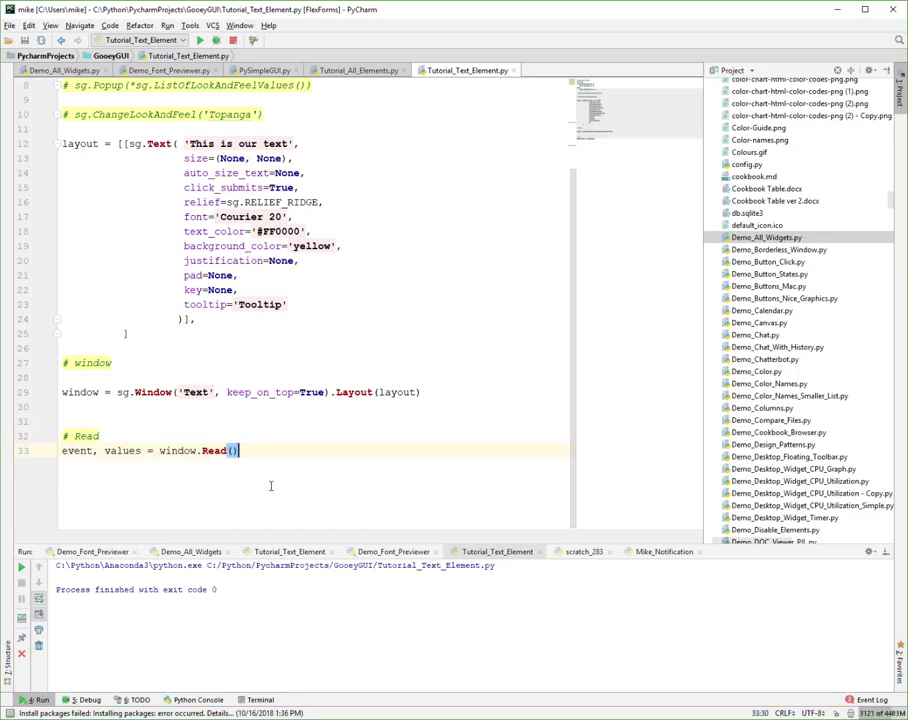
key(Return)
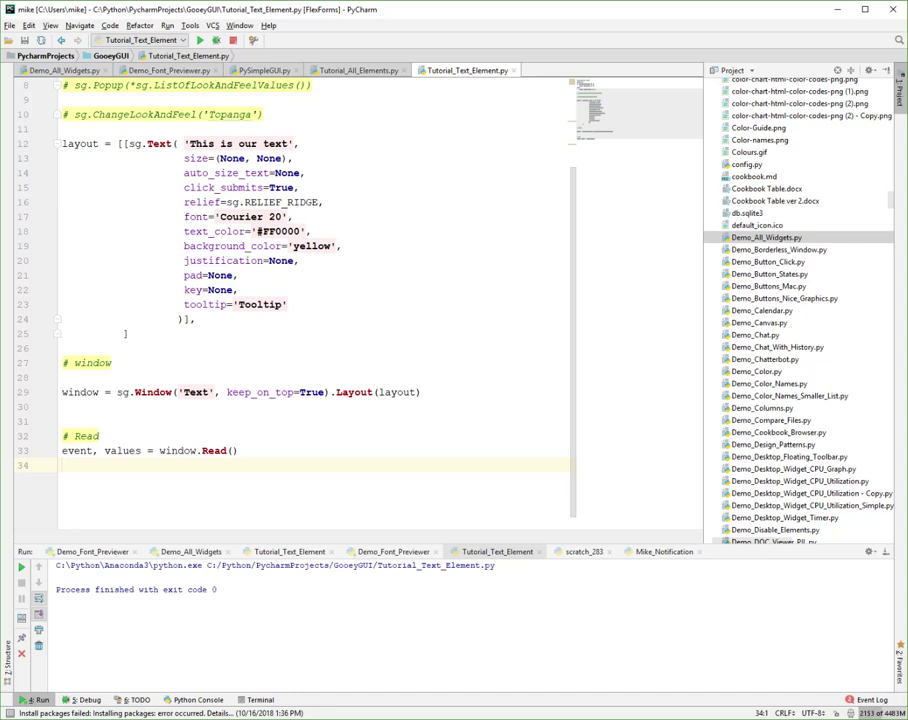
text(print()
text(enent)
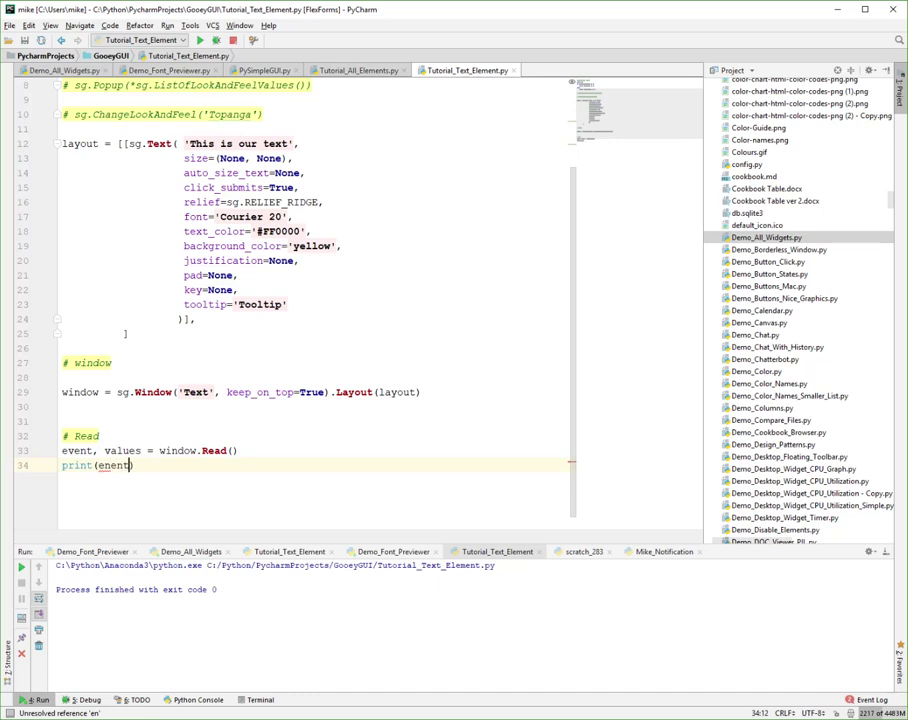
text(,)
Add print(event) after window.Read() and run it, clicking the text to log 'This is our text'
key(BackSpace)
key(BackSpace)
key(BackSpace)
key(BackSpace)
key(BackSpace)
text(vent)
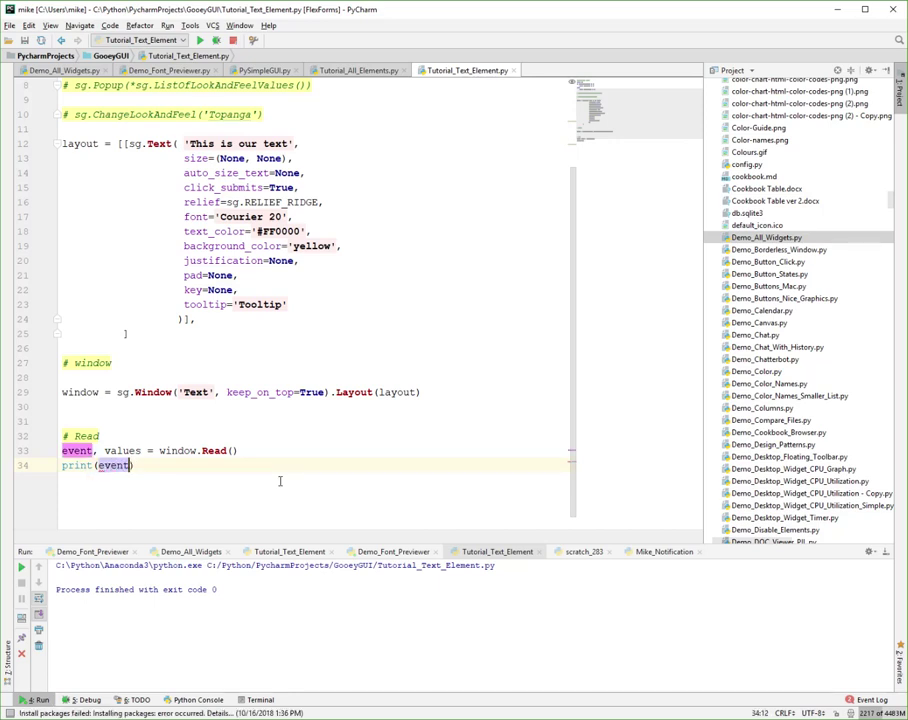
key(shift+F10)
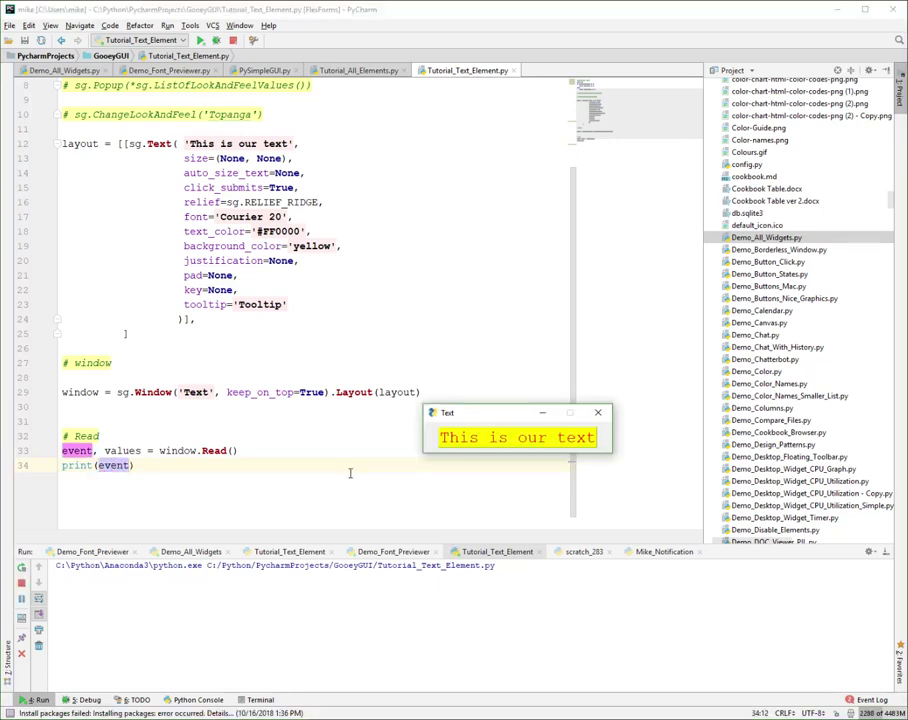
click(491, 435)
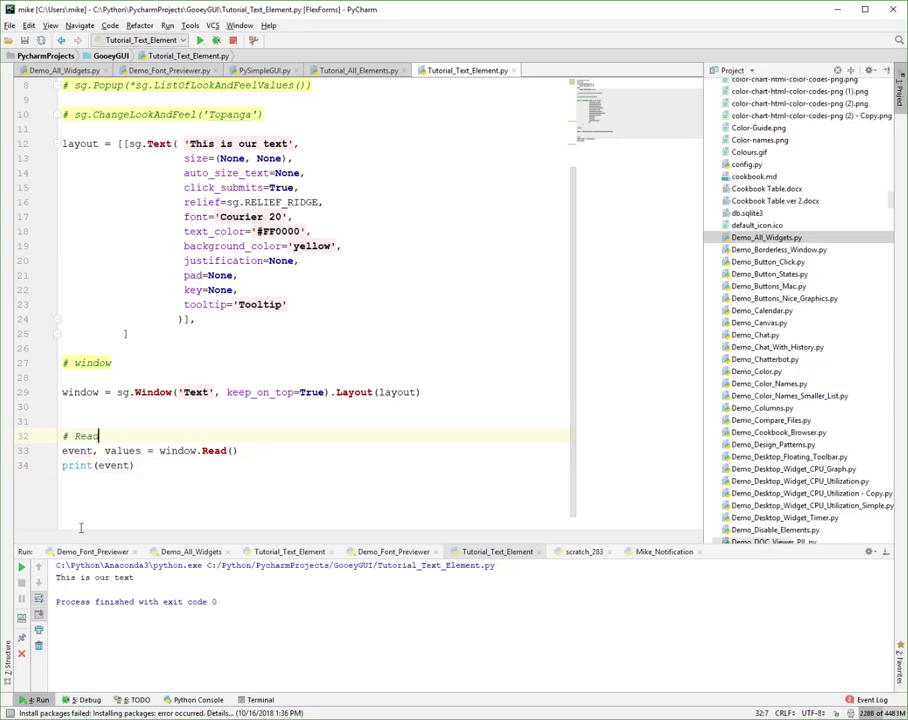
Set the Text element's key to '_key_' and begin rewriting print(event) as sg.Popup
double_click(216, 291)
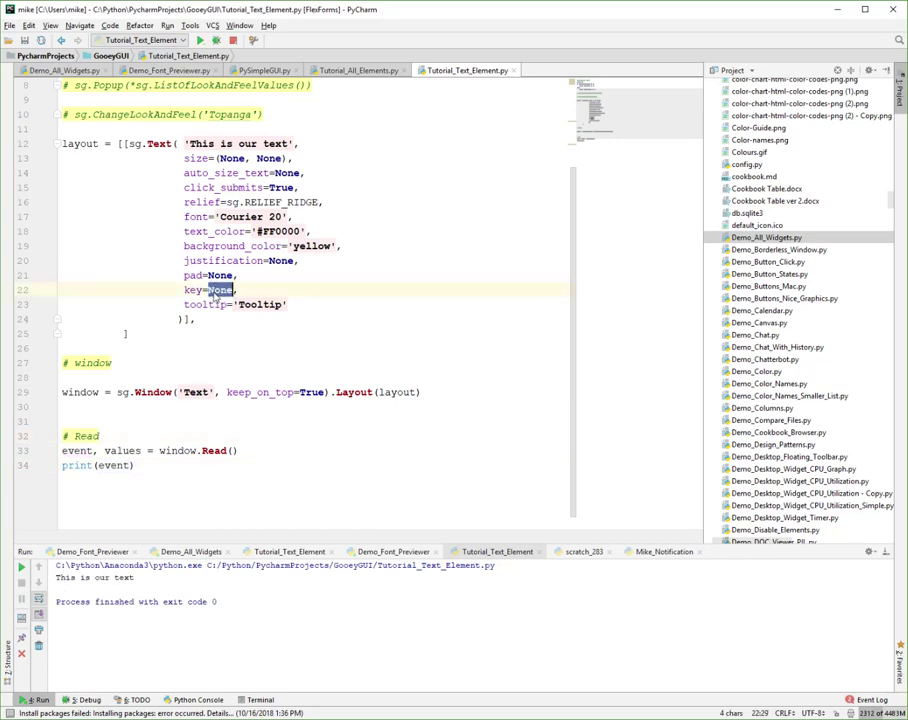
text(')
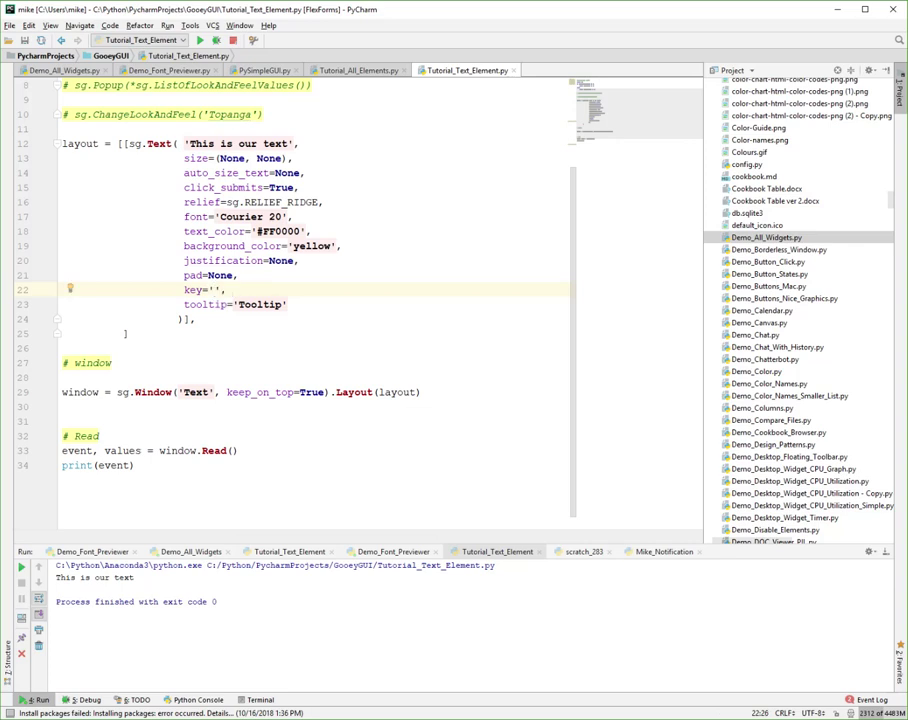
text(_lk)
key(BackSpace)
key(BackSpace)
text(_k)
text(ey_)
key(ctrl+End)
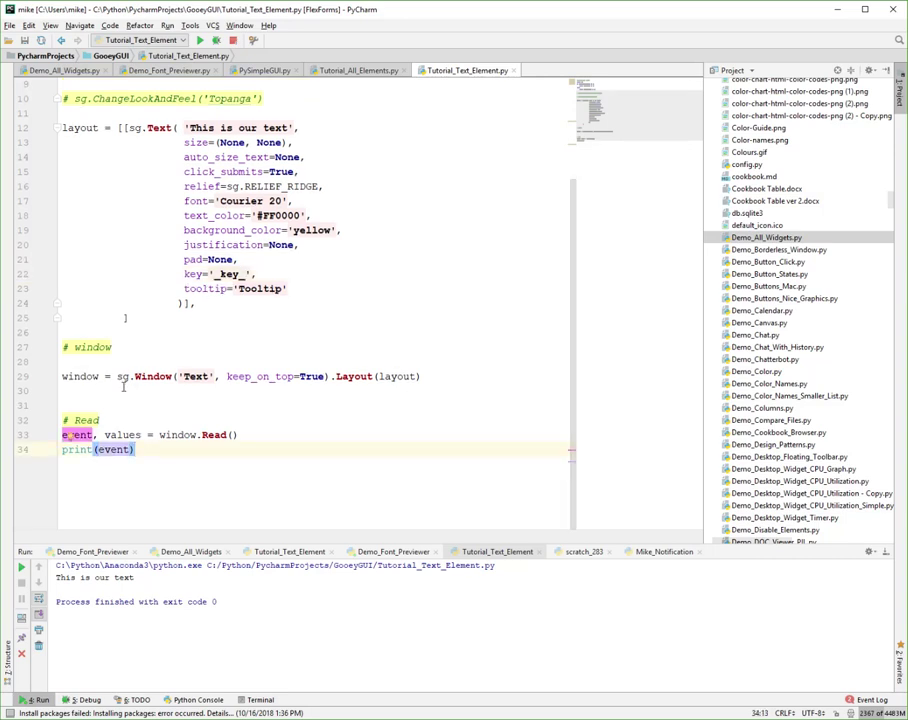
double_click(68, 450)
text(sg.)
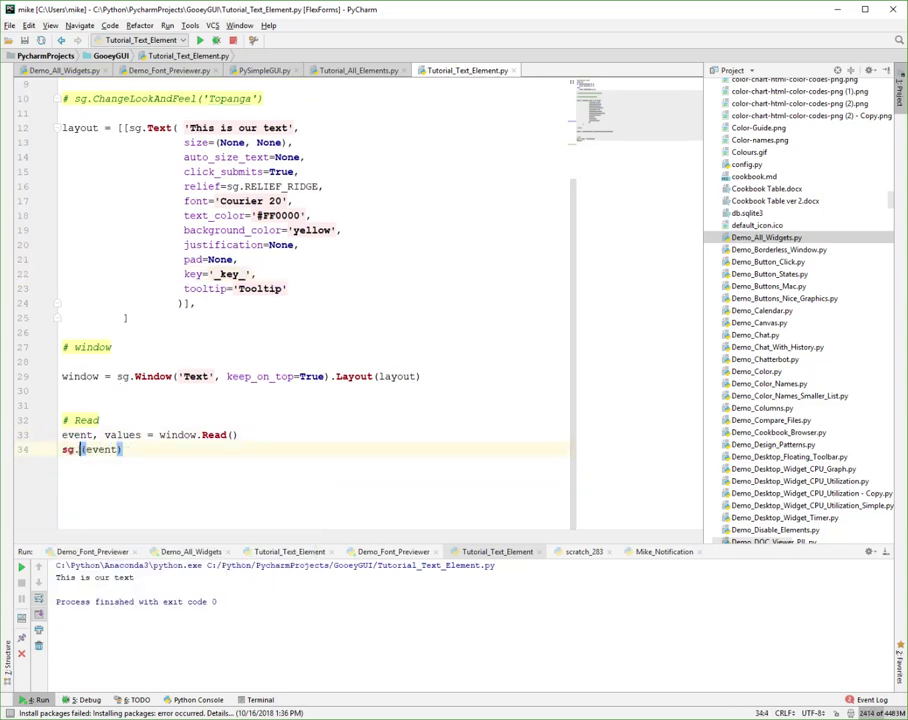
text(Popu)
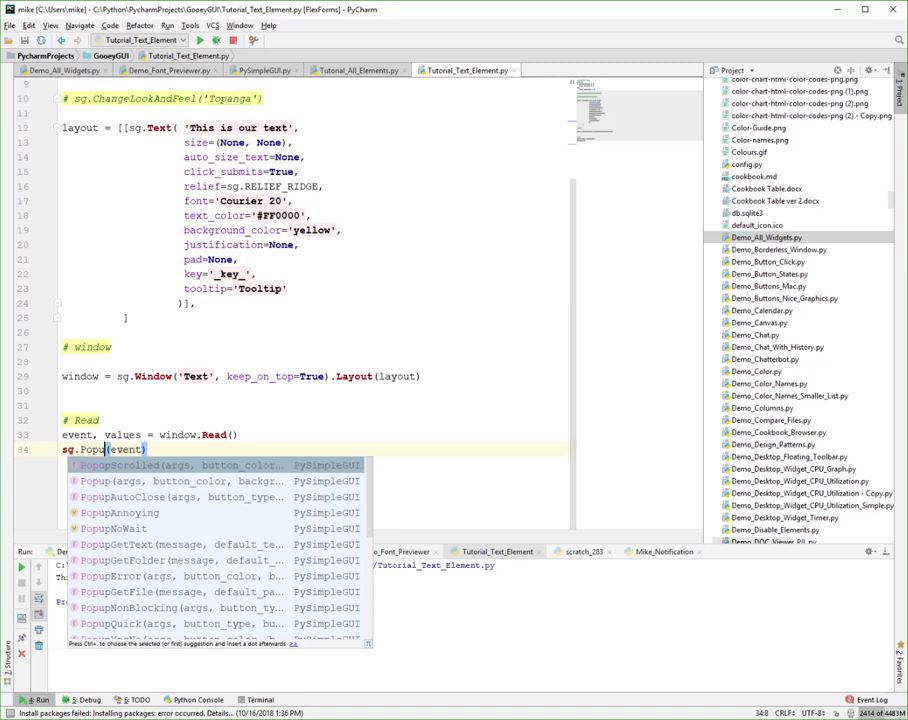
text(p)
Finish sg.Popup(event), run it, click the yellow text, and dismiss the '_key_' popup
key(shift+F10)
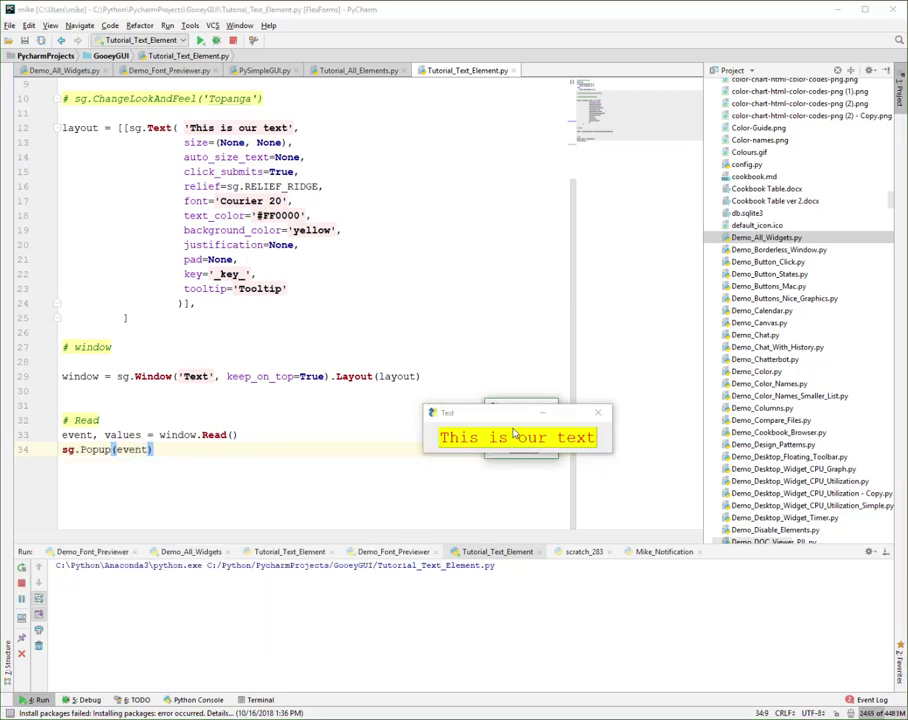
drag(527, 446, 380, 298)
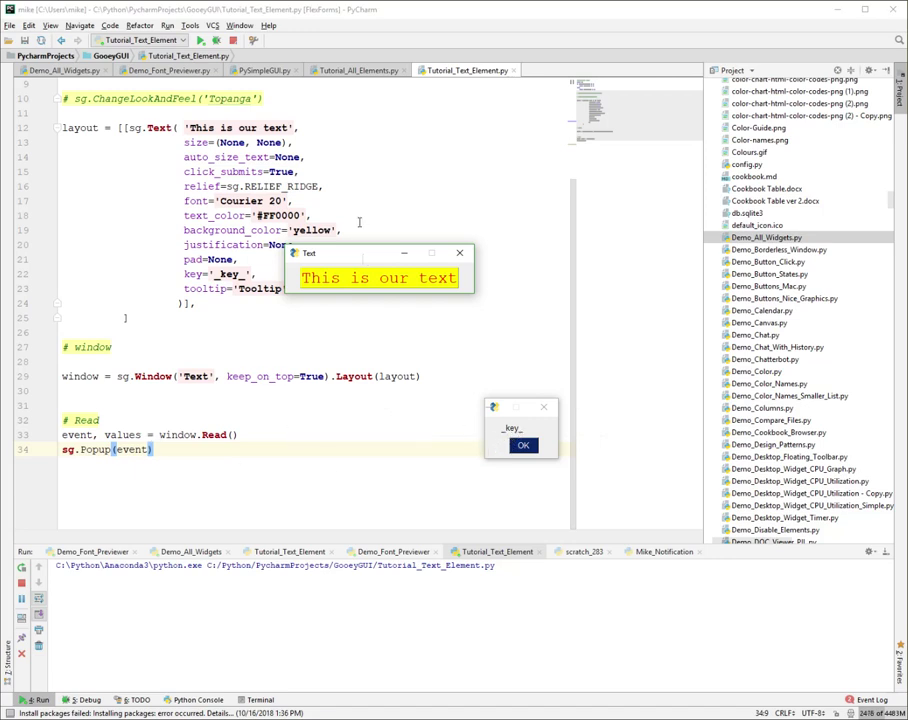
drag(367, 254, 475, 230)
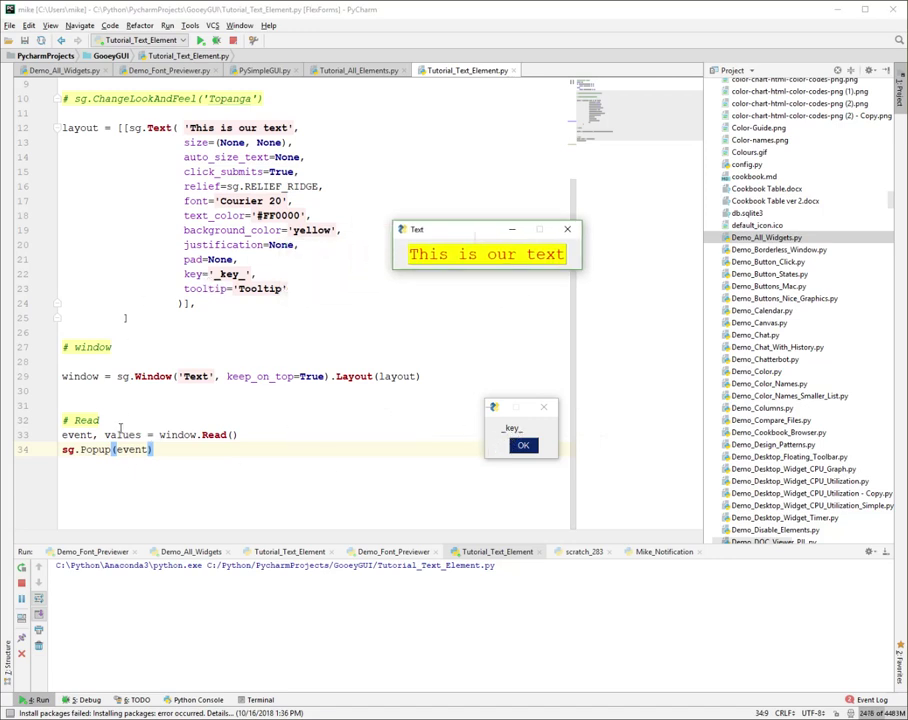
click(520, 447)
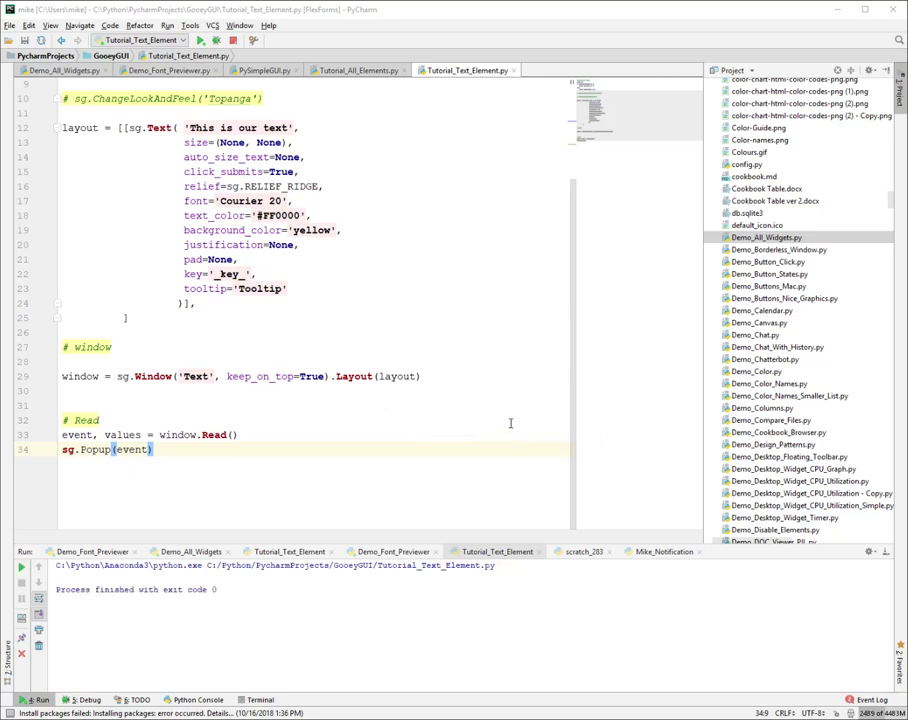